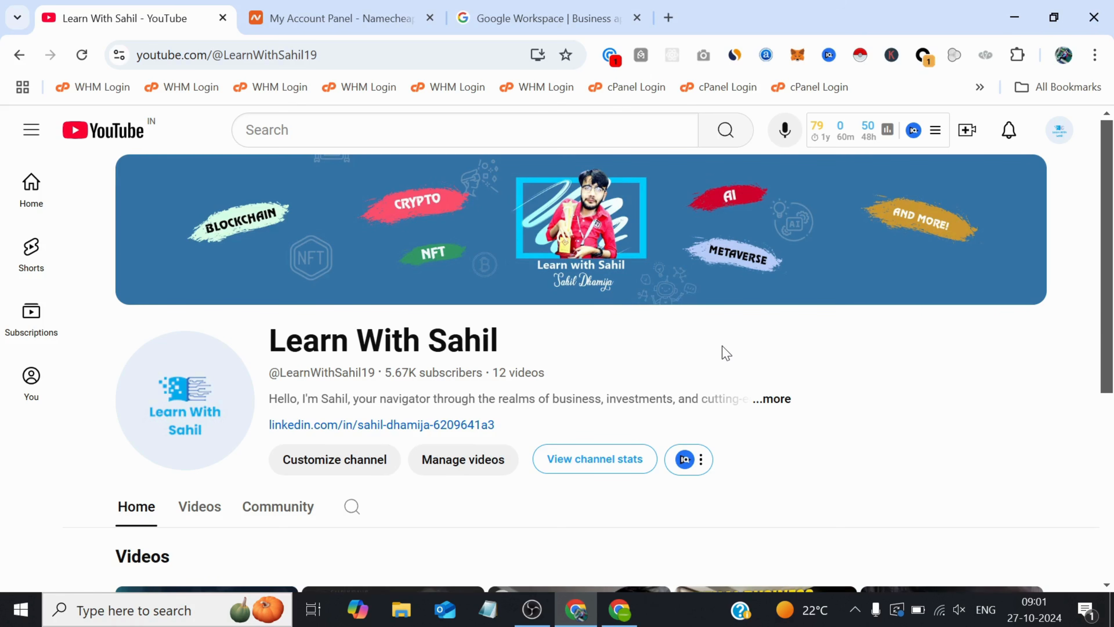
Step: Switch to the Namecheap account dashboard tab listing webreinventech.com
left_click(350, 20)
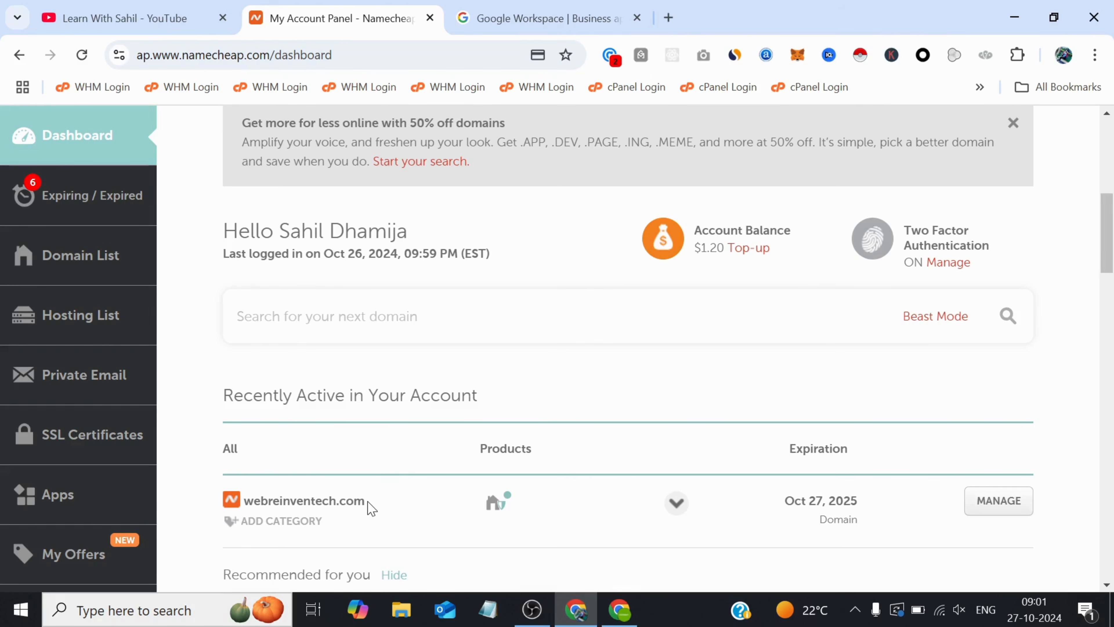
left_click_drag(369, 504, 243, 501)
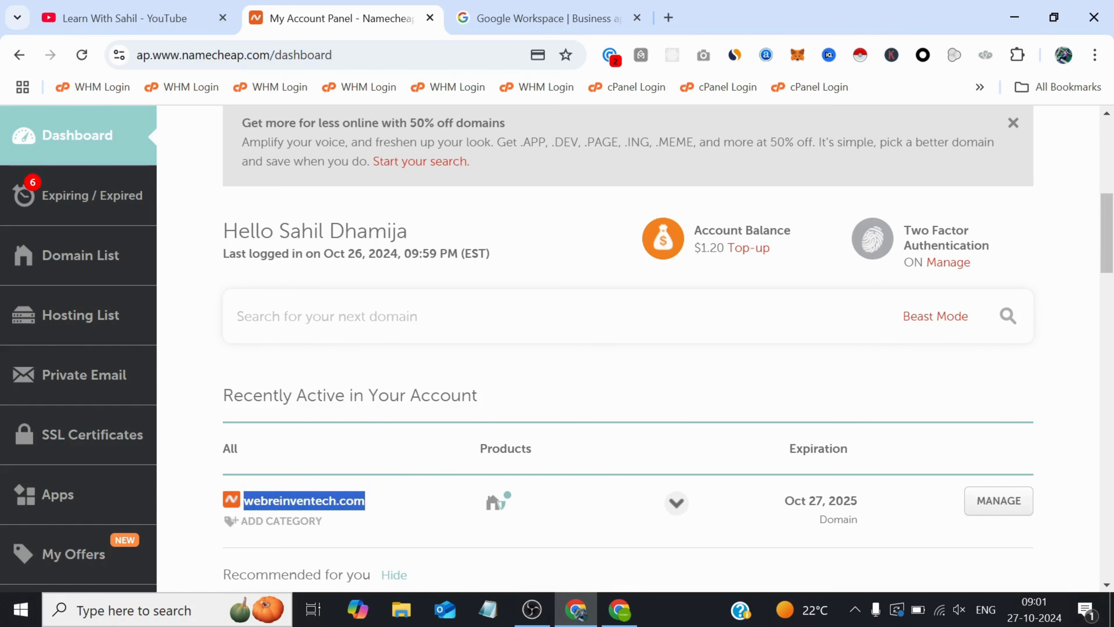
left_click(378, 509)
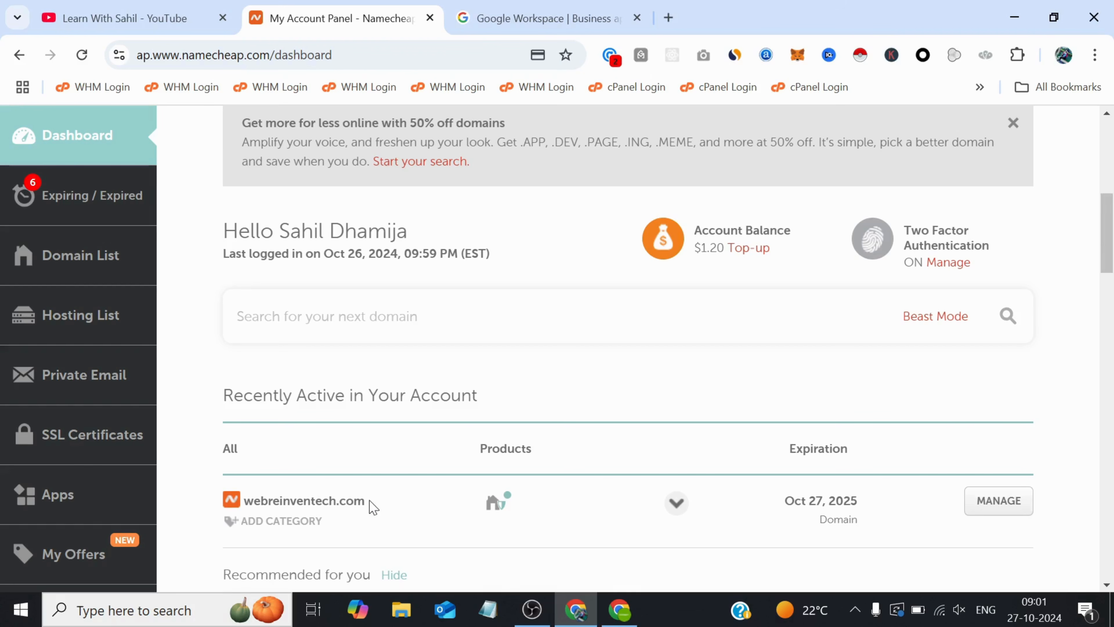
double_click(351, 500)
left_click_drag(352, 500, 176, 447)
left_click(182, 444)
left_click_drag(365, 500, 200, 474)
left_click(171, 424)
Step: Go to the Google Workspace site and open its Pricing page
left_click(461, 12)
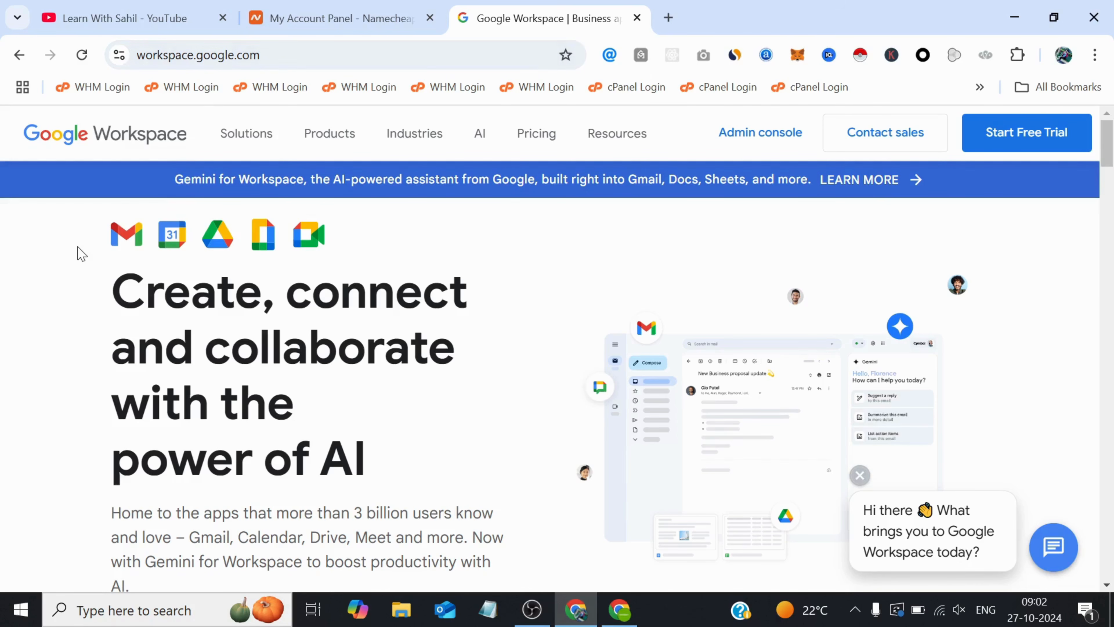
scroll(137, 266, "down", 10)
scroll(135, 268, "up", 15)
scroll(137, 269, "down", 10)
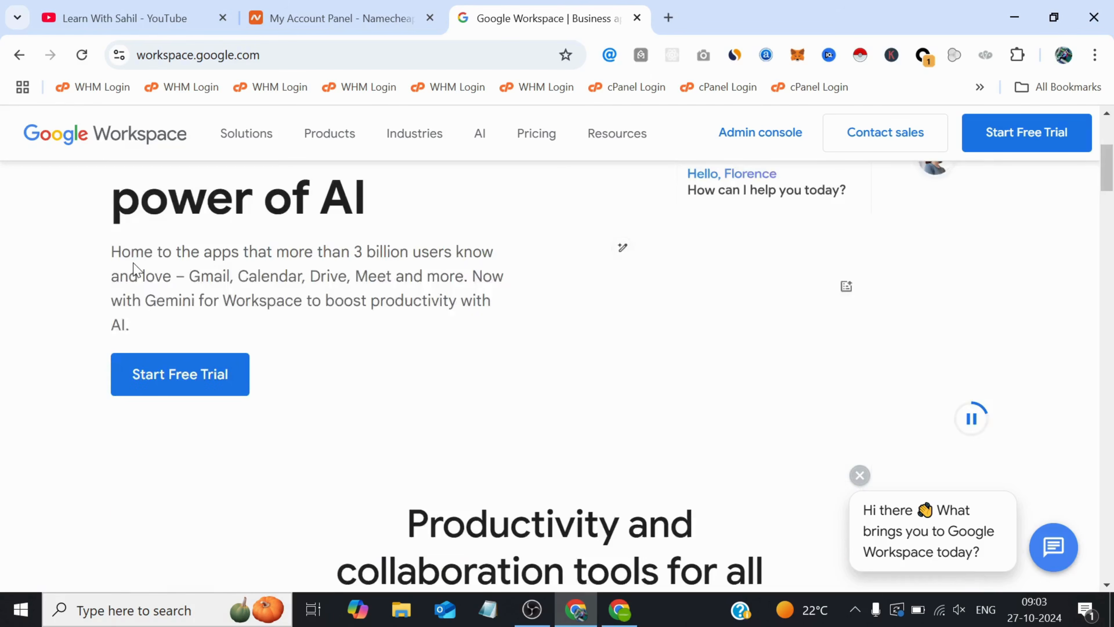
scroll(137, 269, "up", 9)
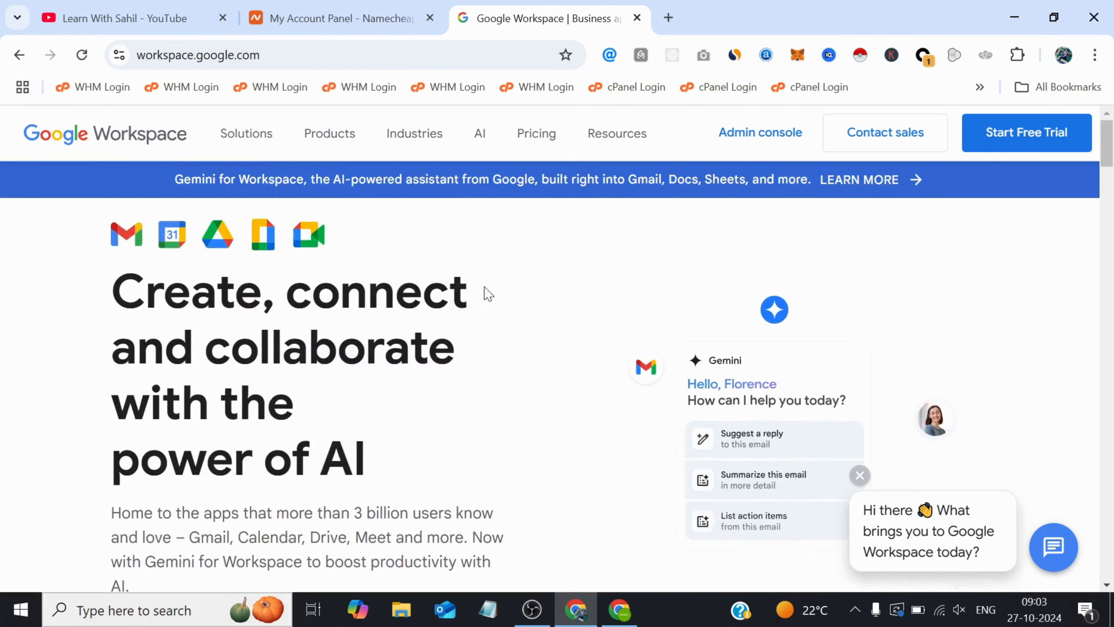
left_click(545, 140)
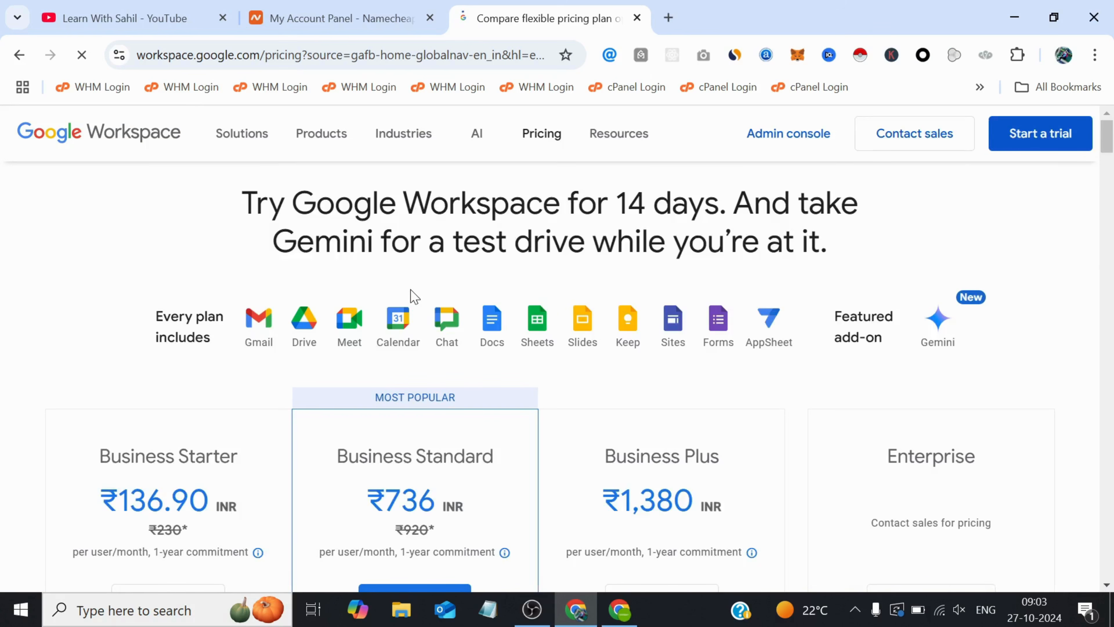
Step: Scroll to the plan cards and highlight Business Starter's ₹136.90 price and its struck-through ₹230
scroll(413, 293, "down", 4)
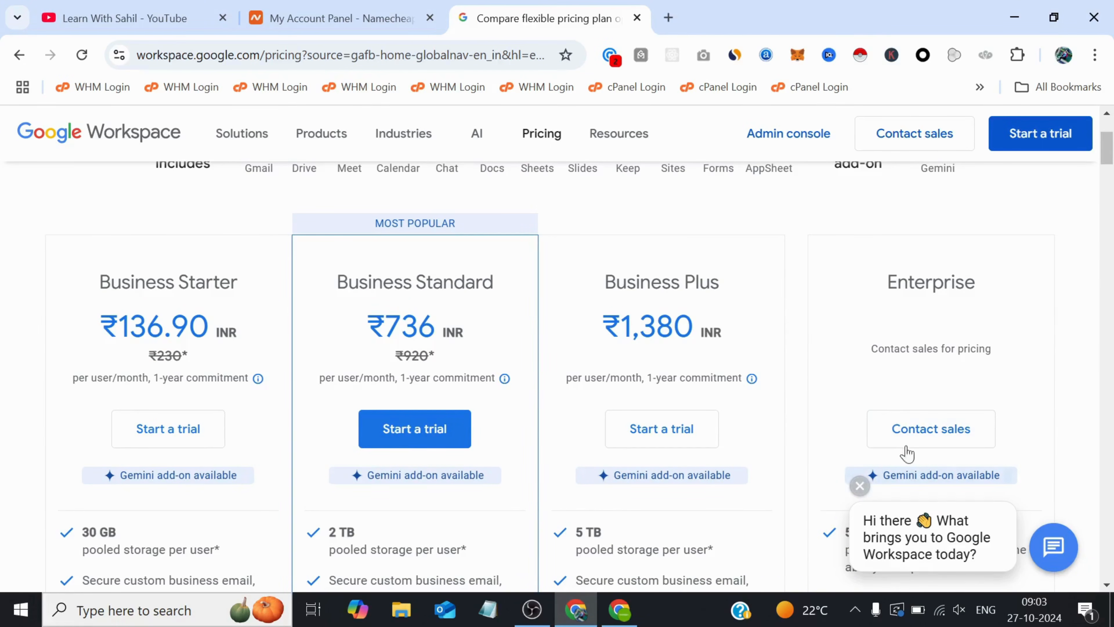
scroll(919, 400, "down", 2)
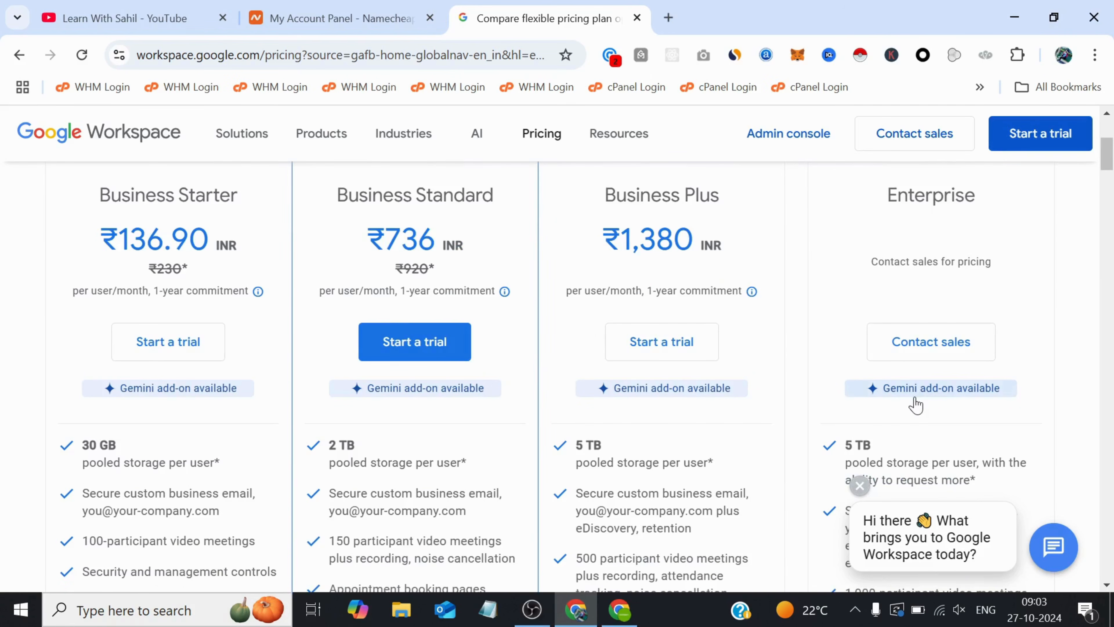
scroll(915, 405, "up", 2)
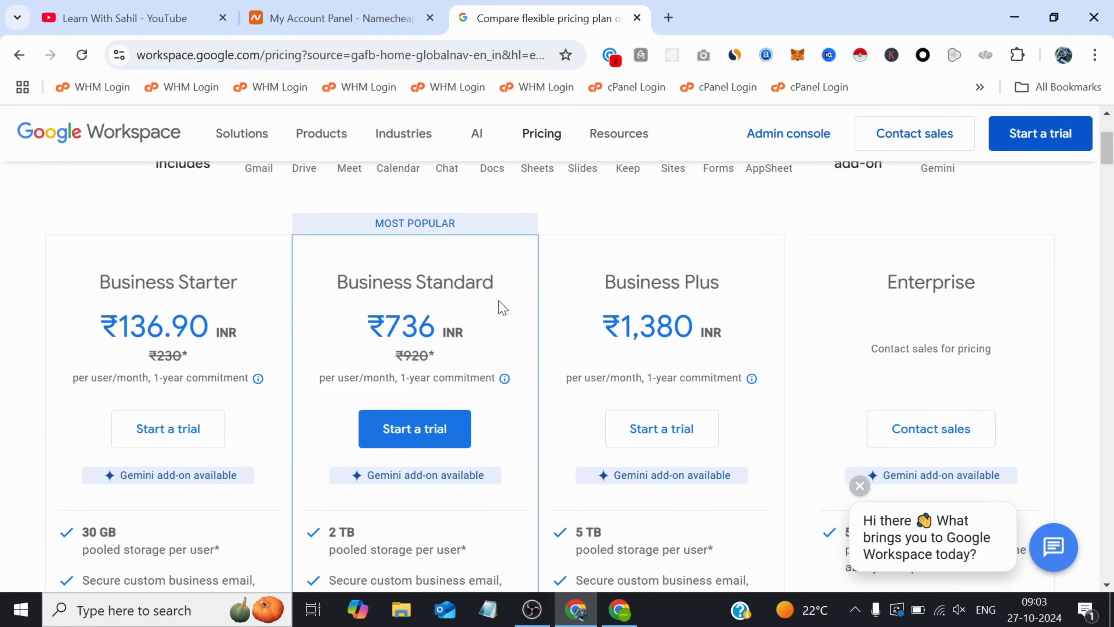
scroll(508, 310, "down", 2)
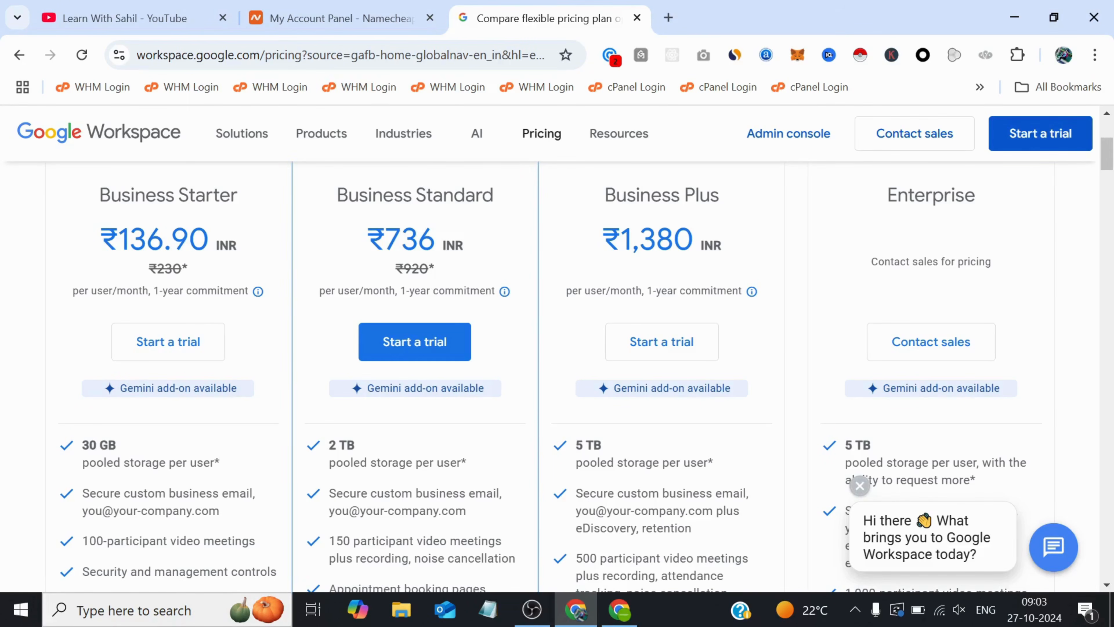
left_click_drag(209, 239, 117, 239)
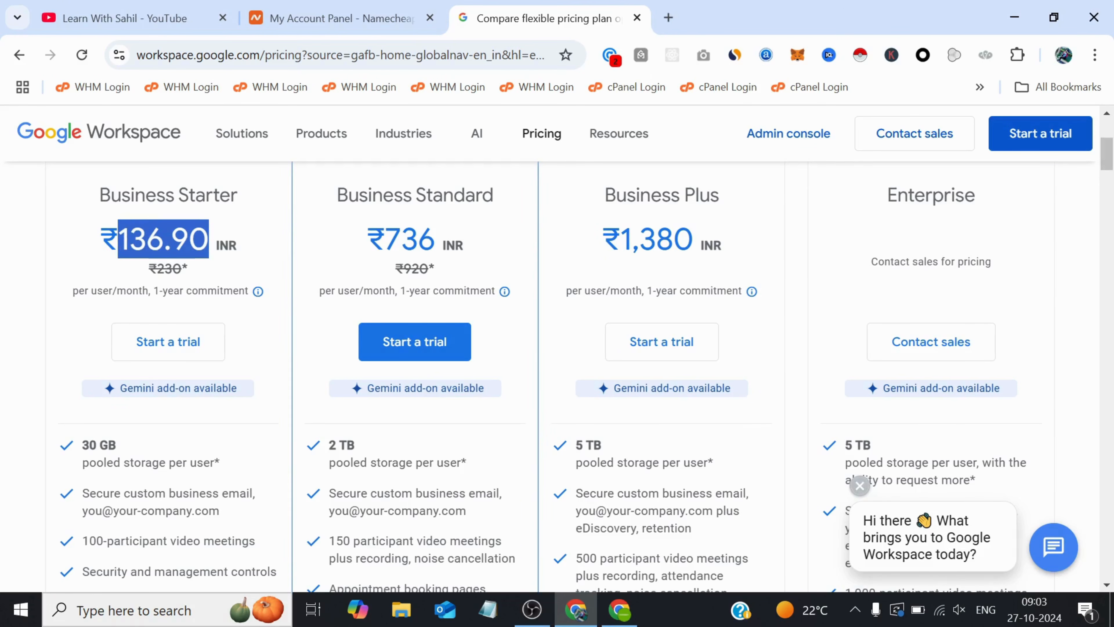
left_click_drag(181, 268, 148, 270)
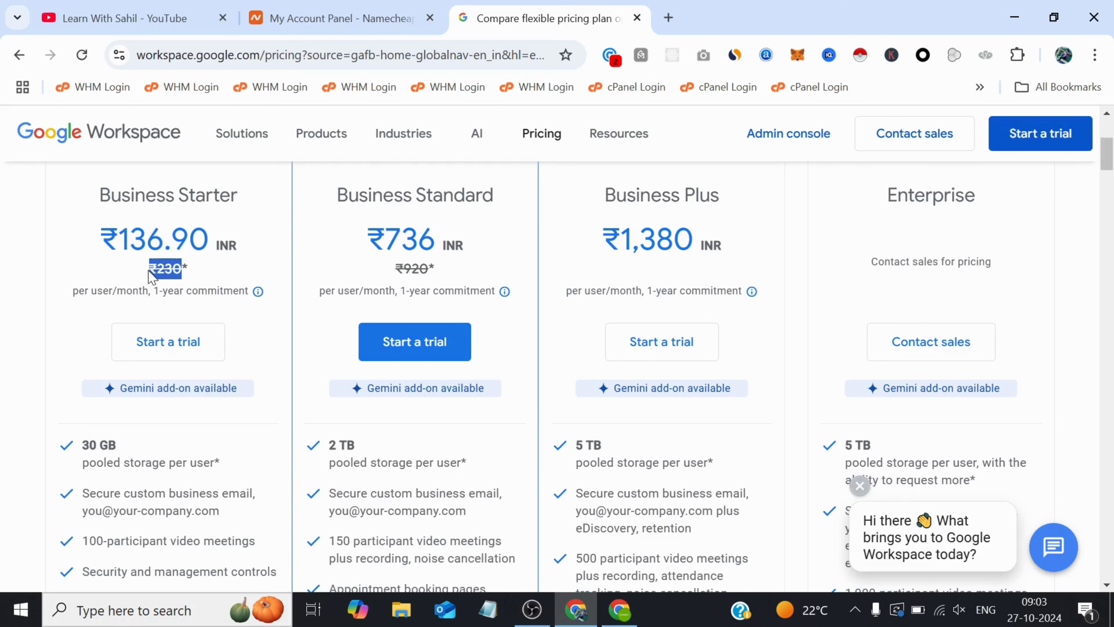
left_click_drag(239, 243, 100, 239)
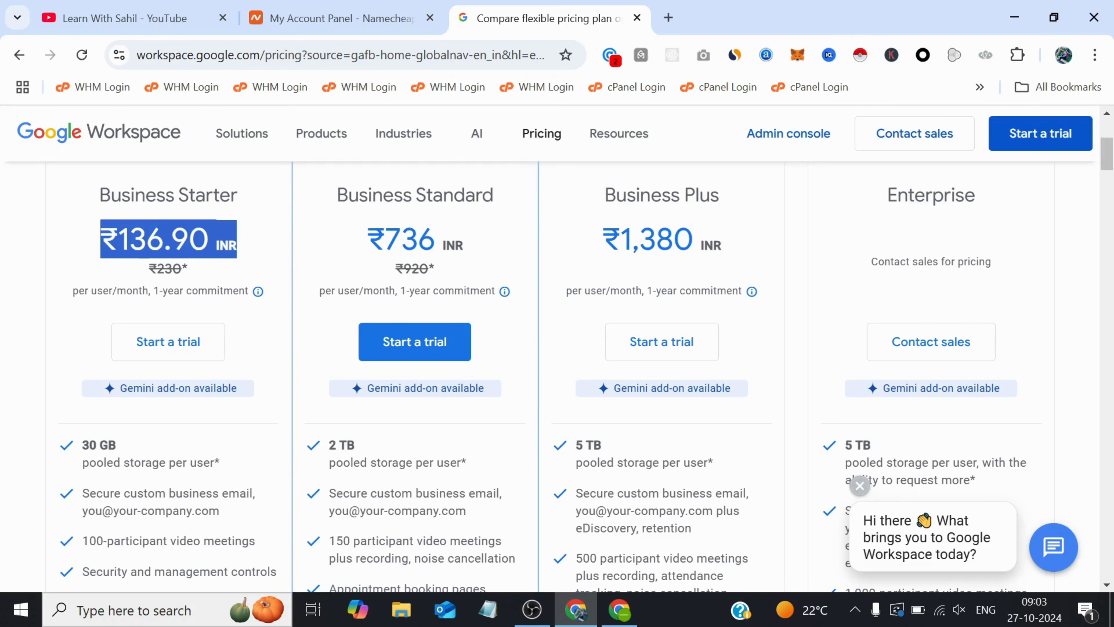
left_click_drag(182, 269, 157, 269)
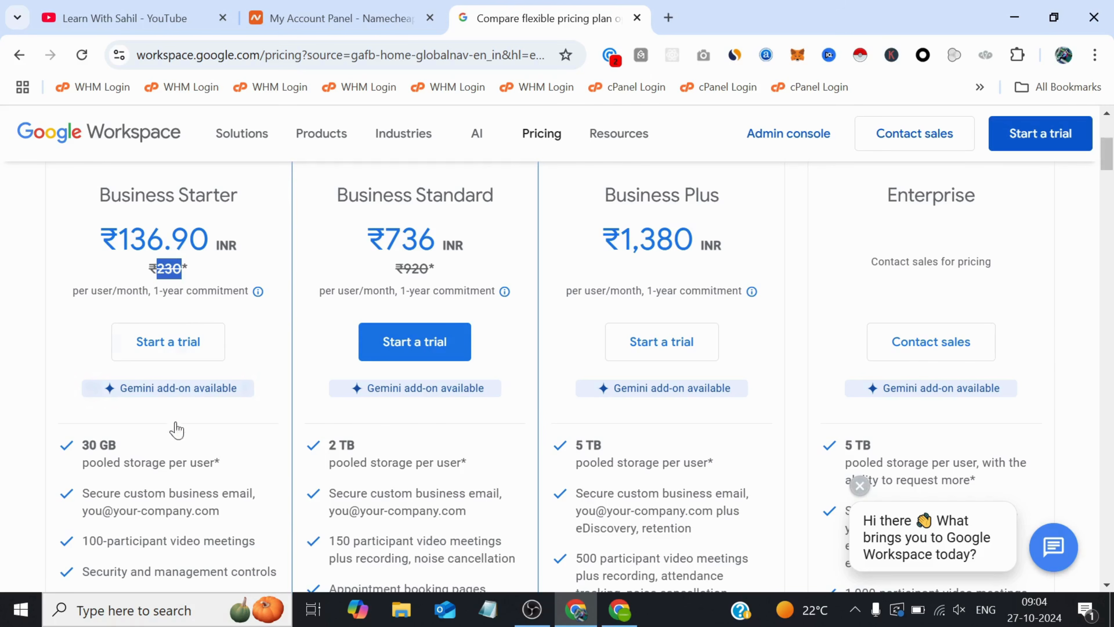
scroll(174, 421, "down", 2)
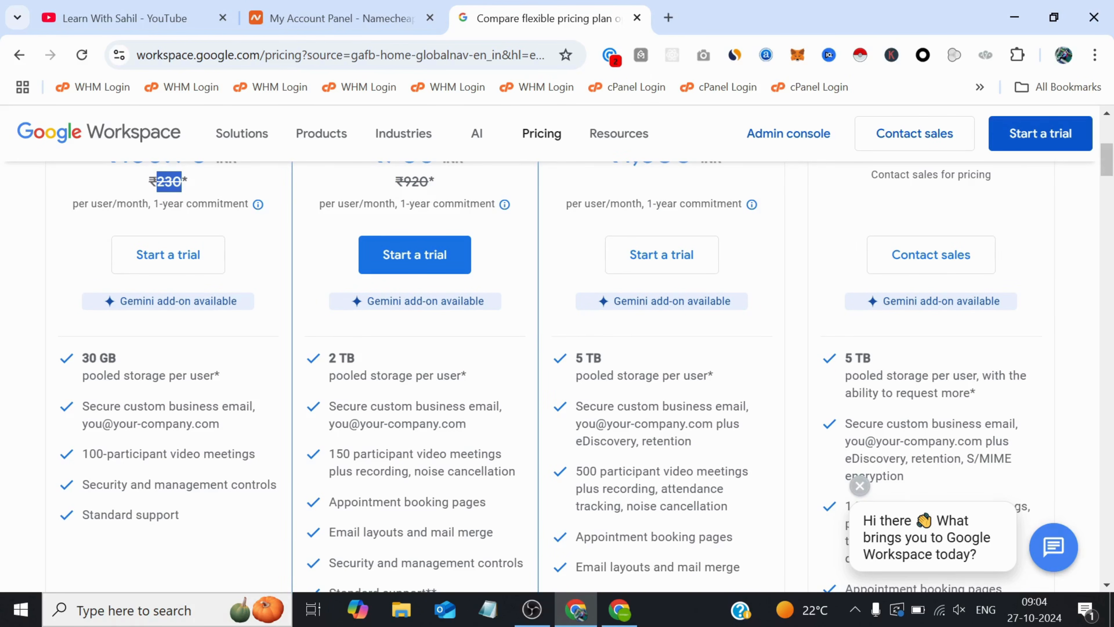
left_click_drag(116, 358, 83, 358)
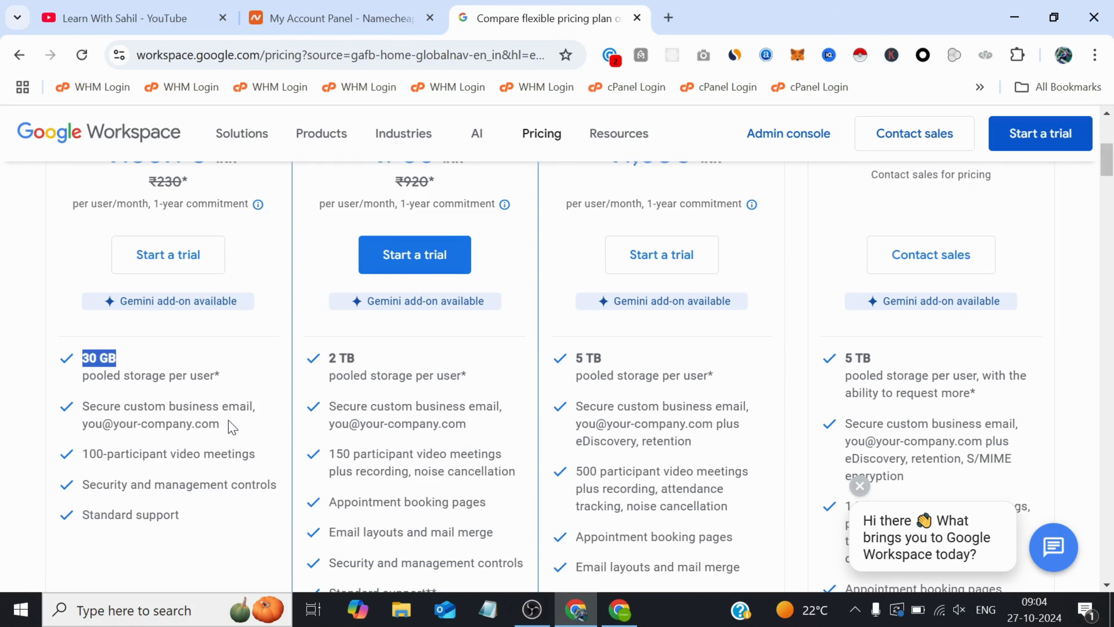
left_click_drag(101, 424, 80, 428)
left_click_drag(221, 424, 133, 424)
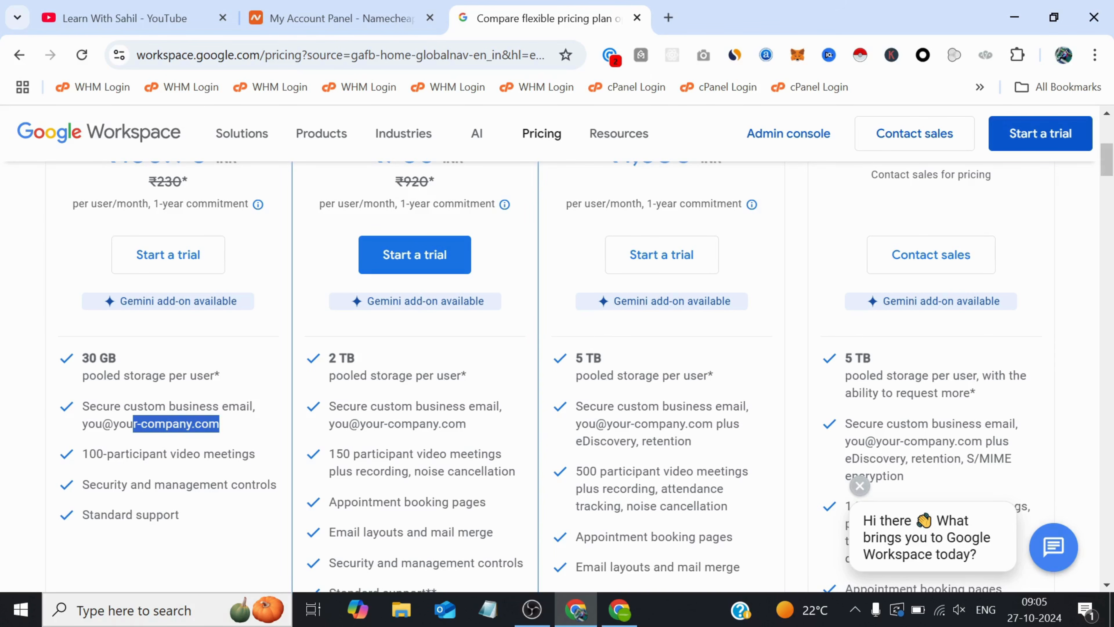
scroll(129, 407, "up", 2)
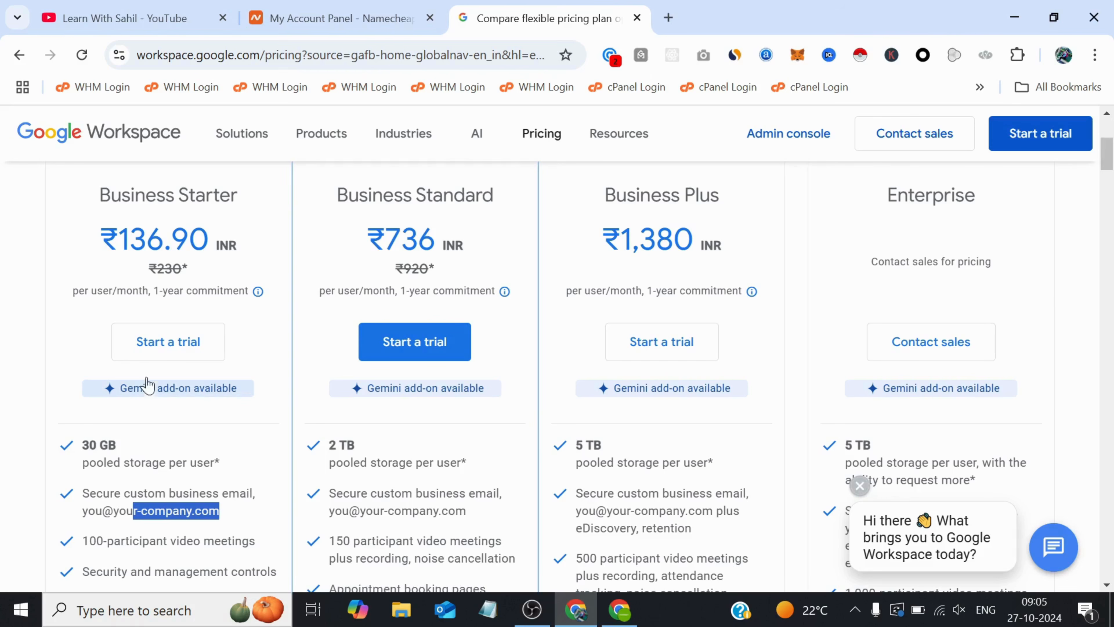
Step: Start the Business Starter trial and look through the 'Let's get started' form
left_click(164, 342)
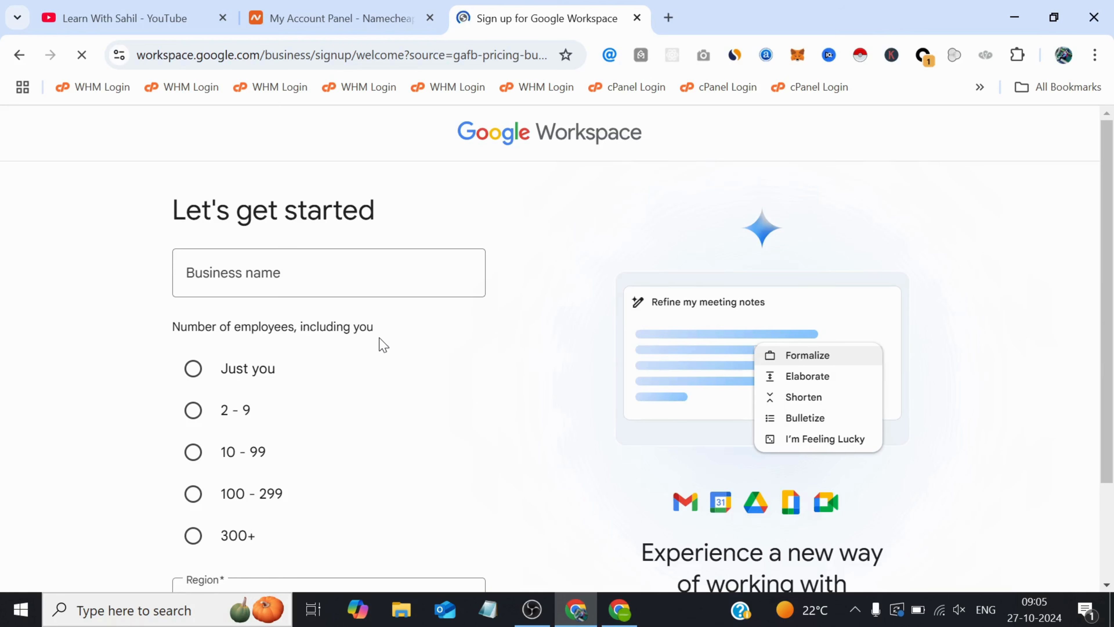
scroll(380, 343, "down", 3)
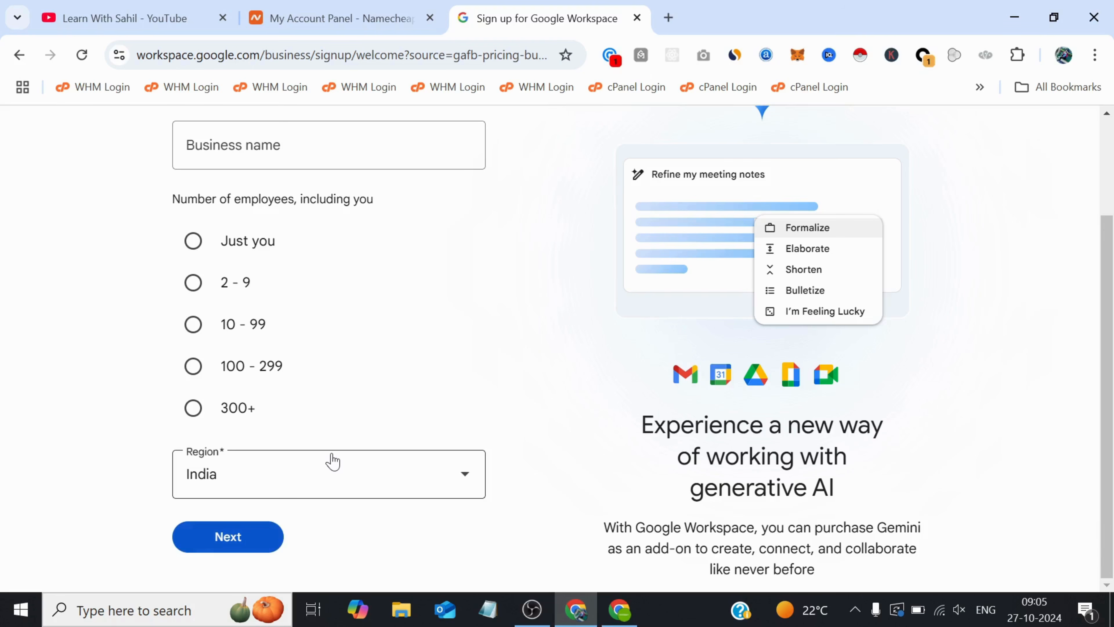
Step: Launch Admin from Gmail's Google apps grid and enter the account password
left_click(616, 610)
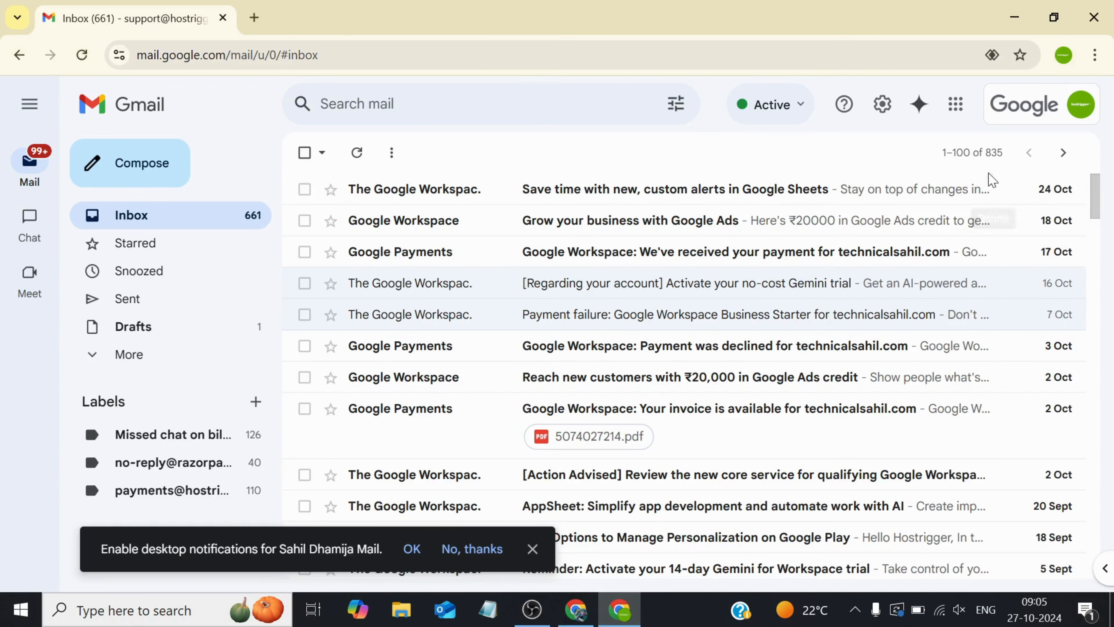
left_click(956, 104)
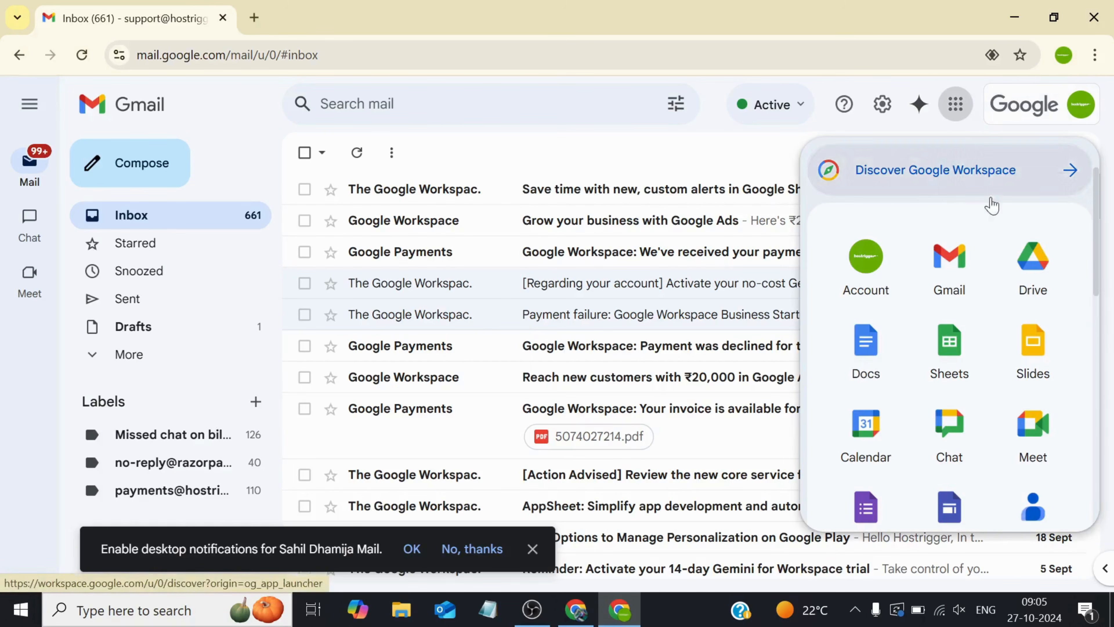
scroll(1003, 285, "down", 1)
scroll(1003, 285, "down", 6)
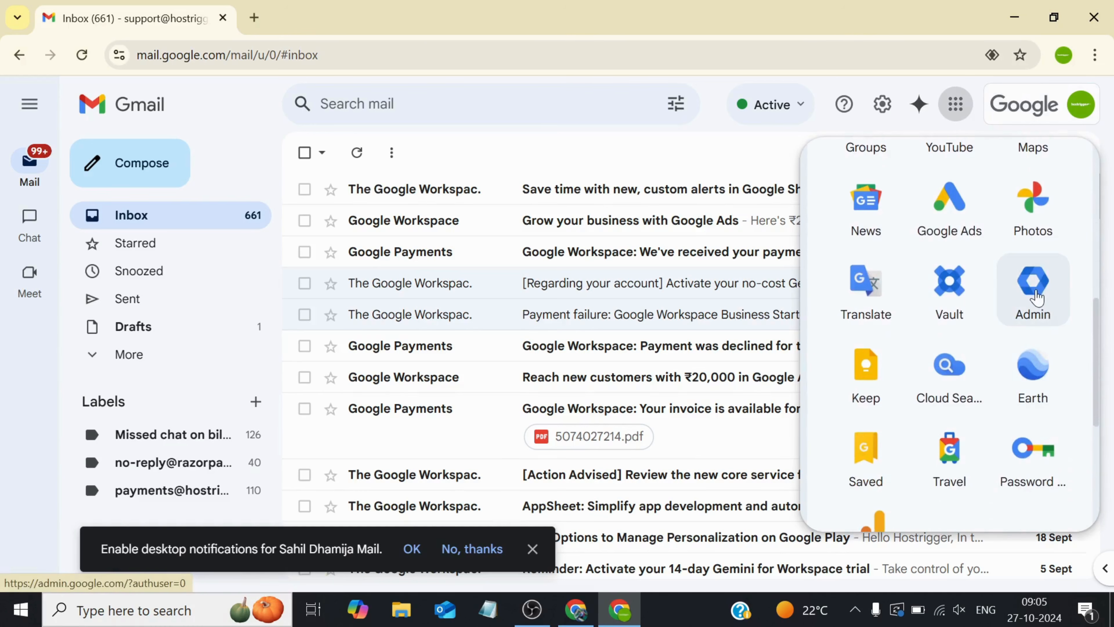
left_click(1035, 291)
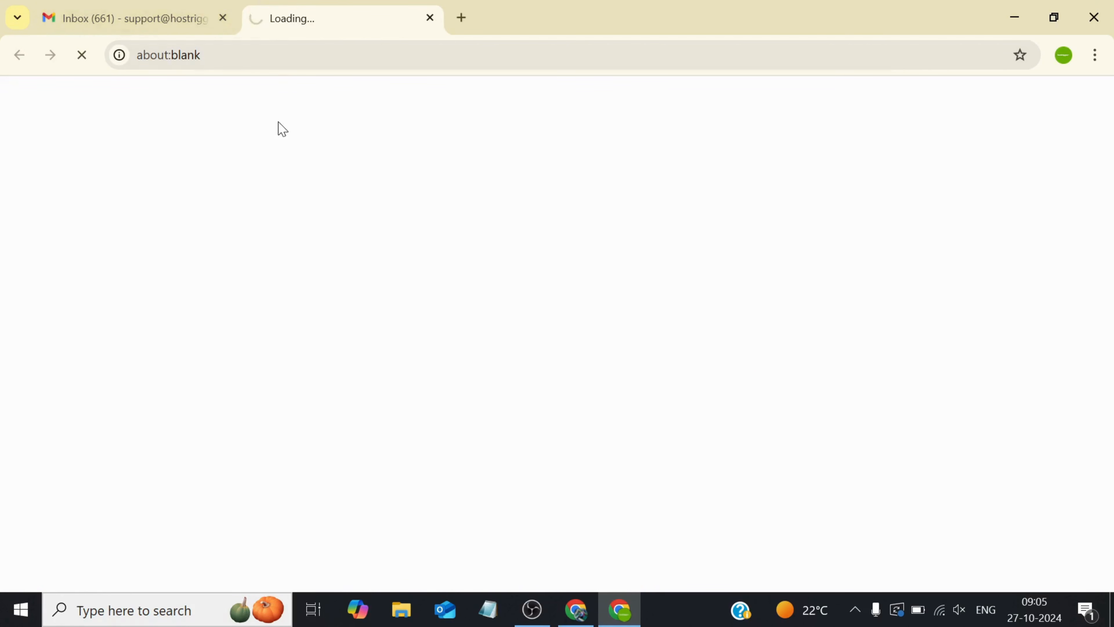
type("••••")
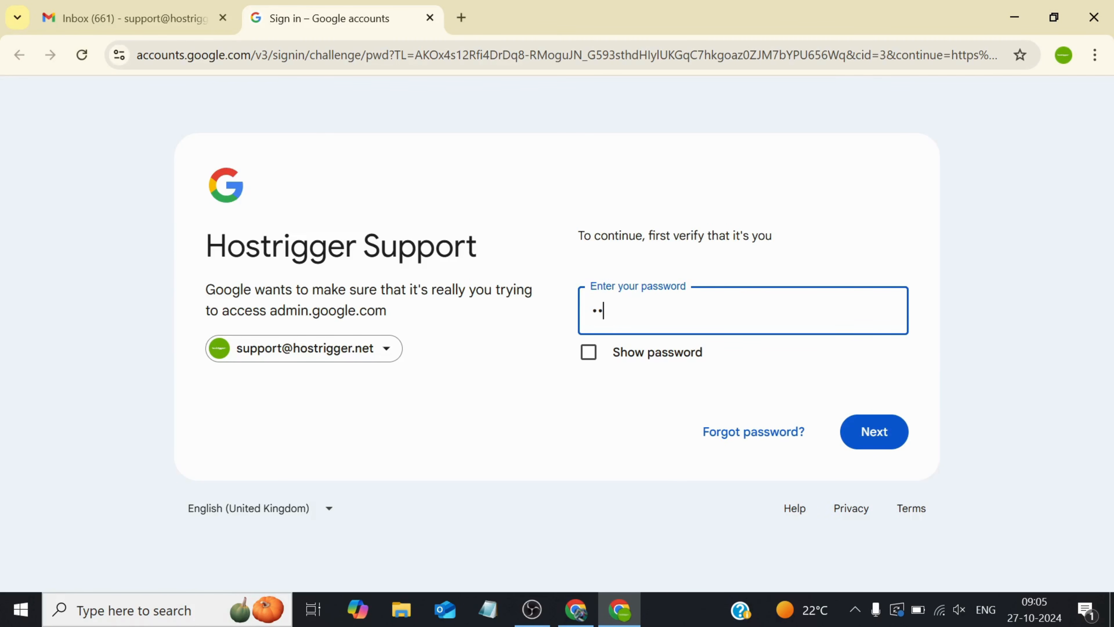
type("•••••")
Step: Submit the password to reach the Admin console home, then return to the Workspace sign-up window
key("Return")
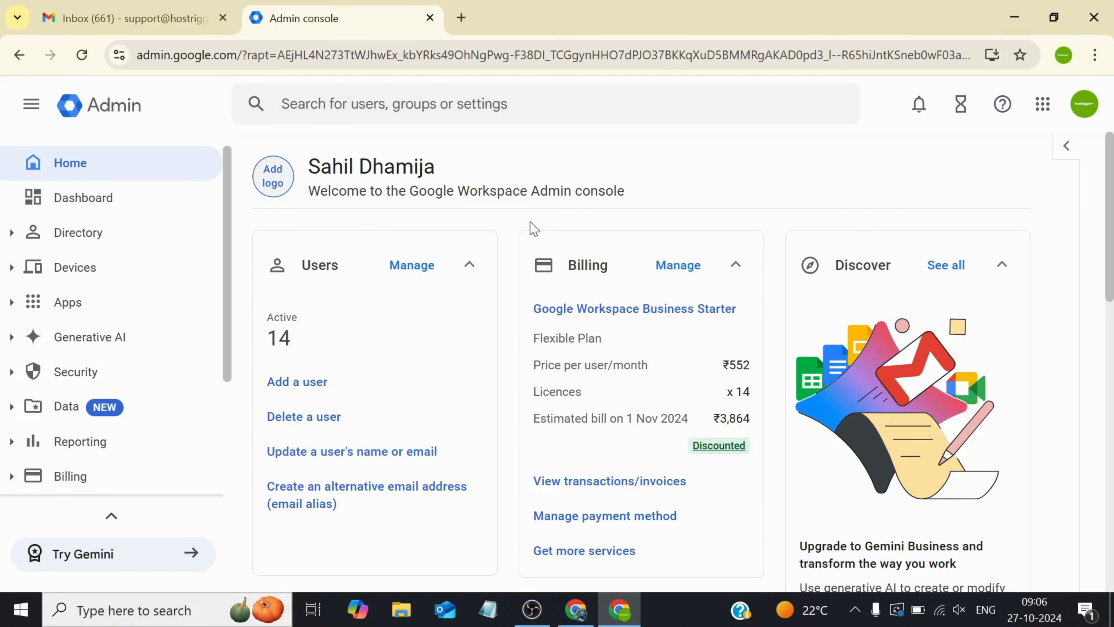
left_click(1015, 17)
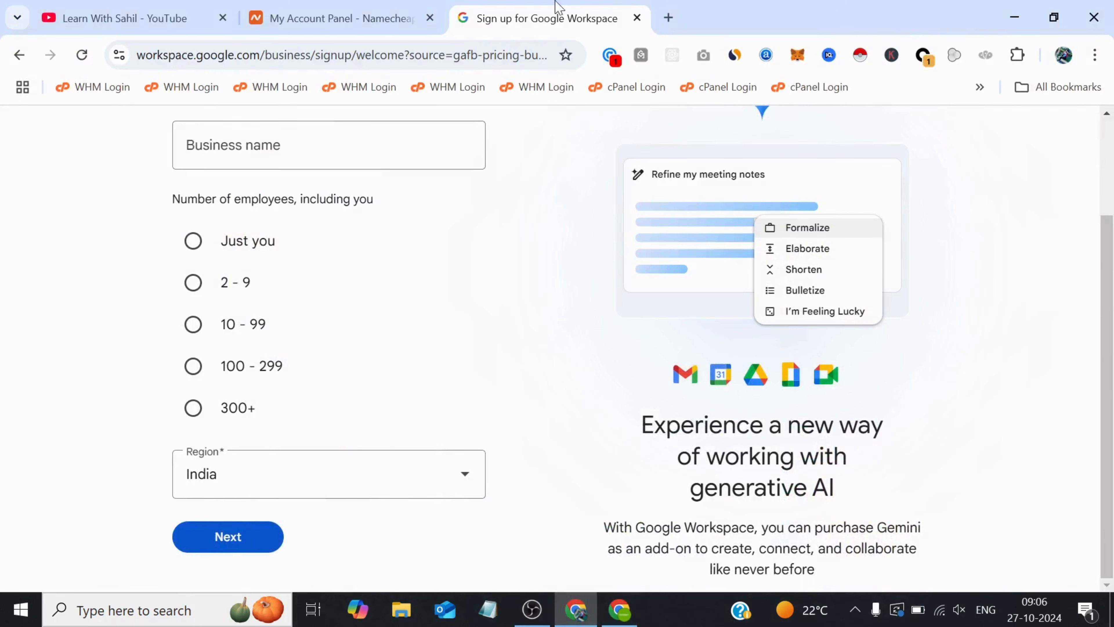
Step: Close the Workspace sign-up tab and open webreinventech.com's management page in Namecheap
left_click(637, 18)
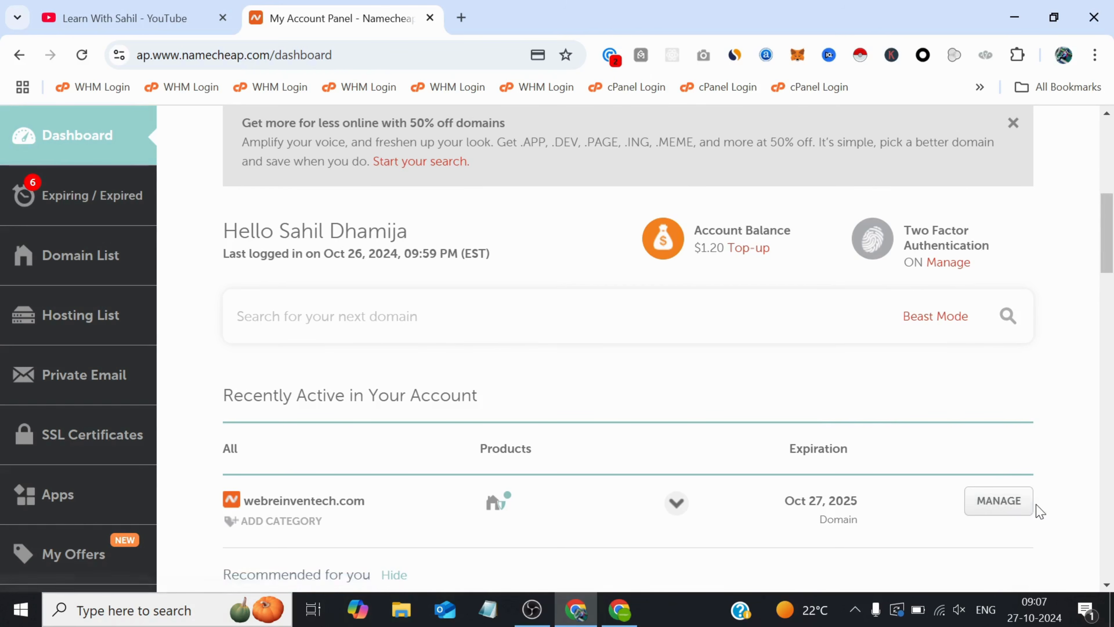
left_click(1004, 505)
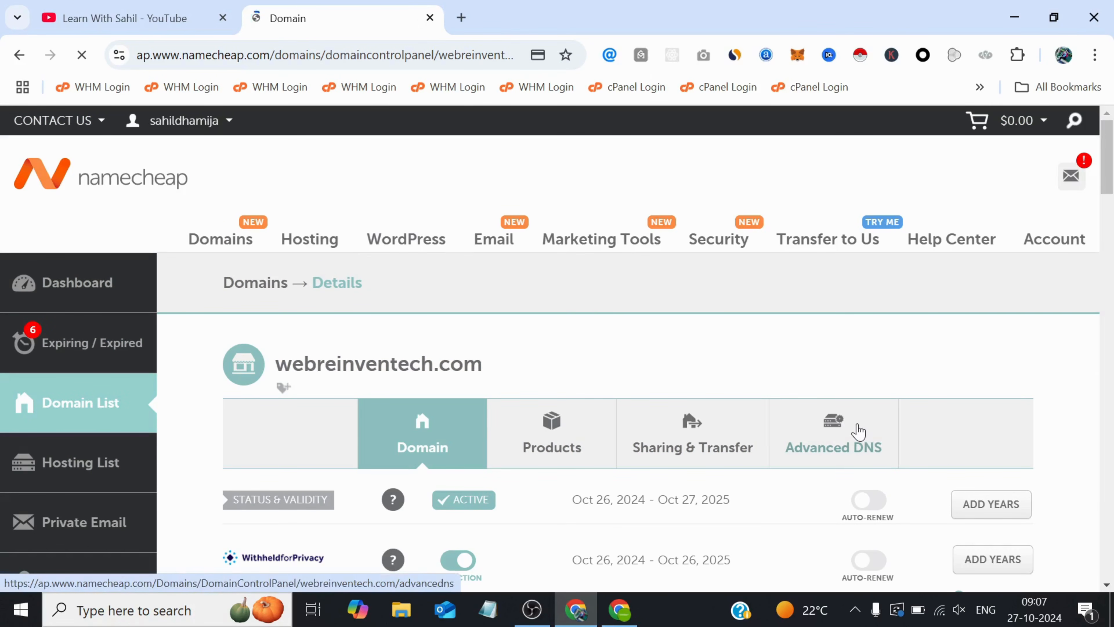
Step: In Advanced DNS, change webreinventech.com's Mail Settings from Email Forwarding to Gmail and save
left_click(858, 431)
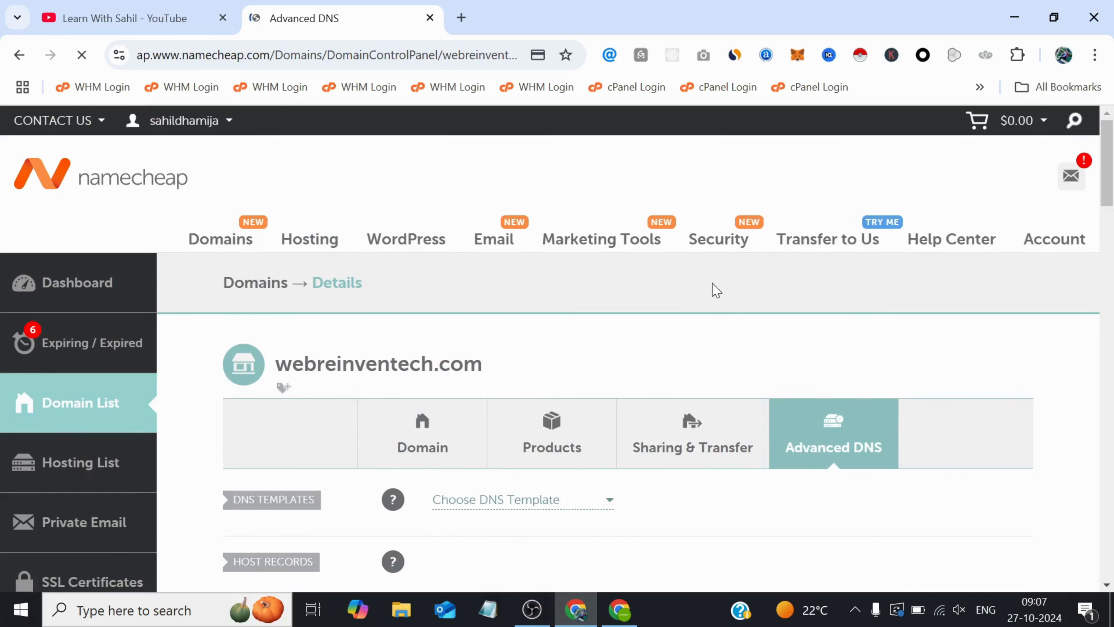
scroll(710, 290, "down", 5)
scroll(703, 291, "down", 6)
scroll(286, 192, "up", 3)
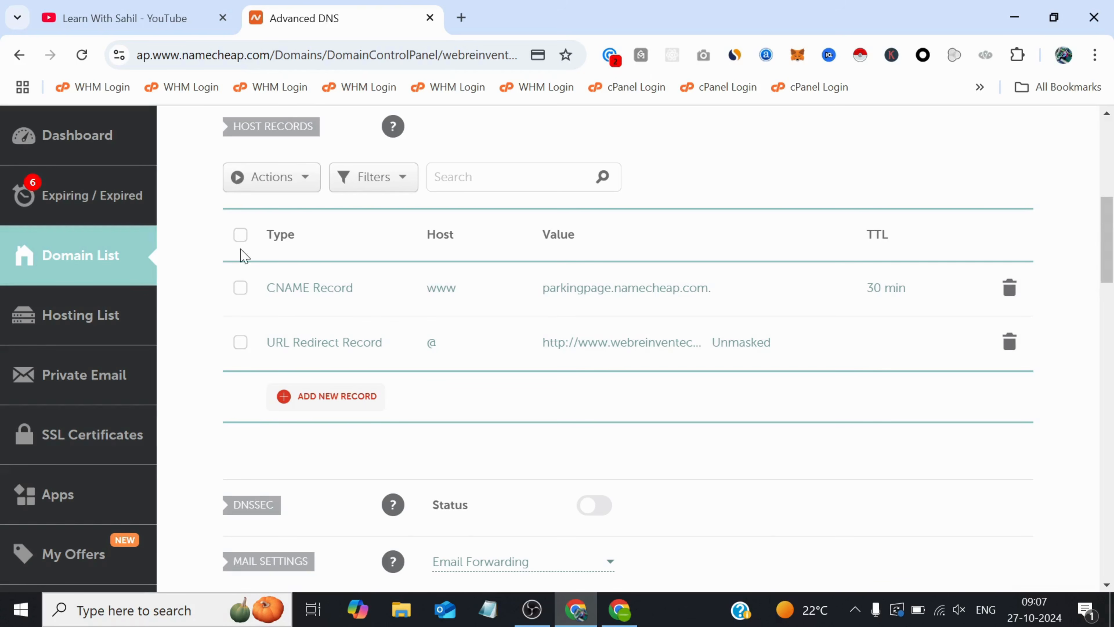
scroll(237, 316, "down", 6)
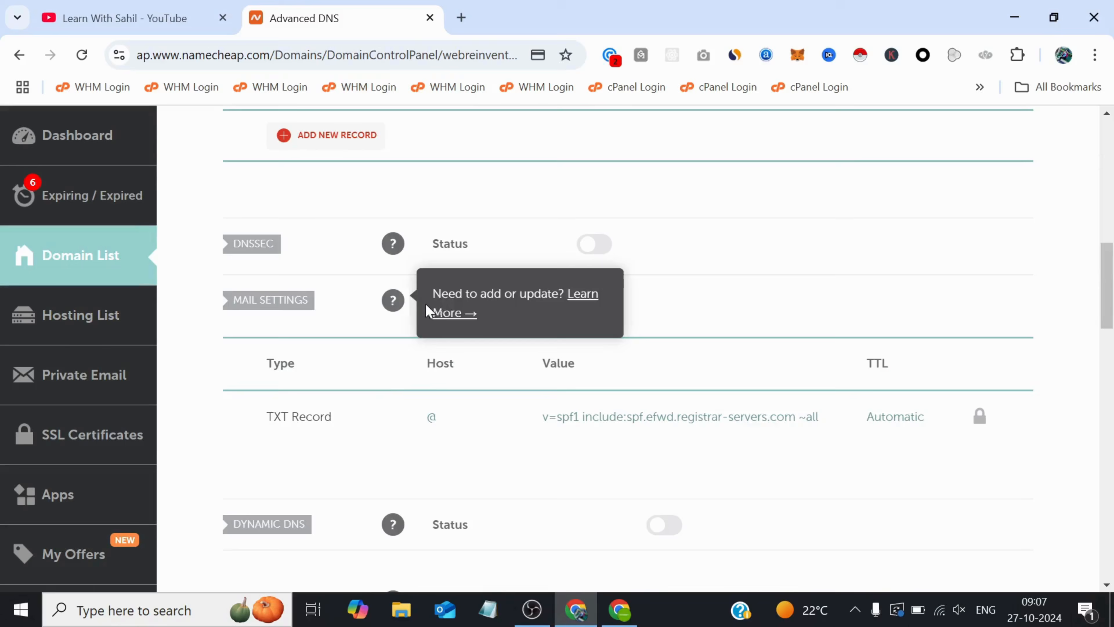
left_click(592, 309)
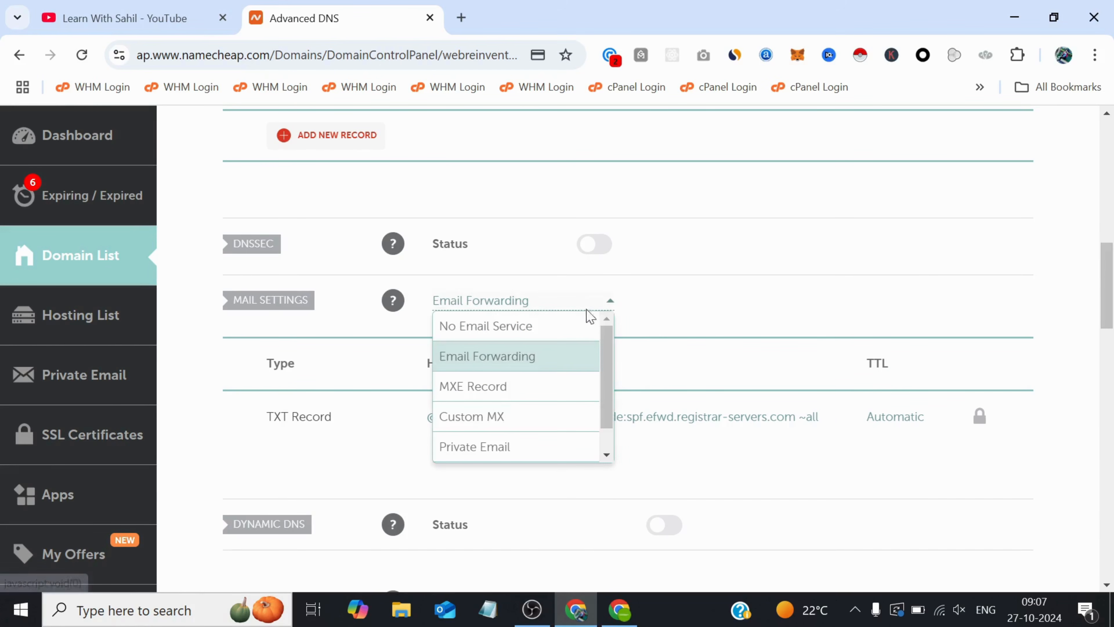
scroll(530, 452, "down", 1)
left_click(531, 452)
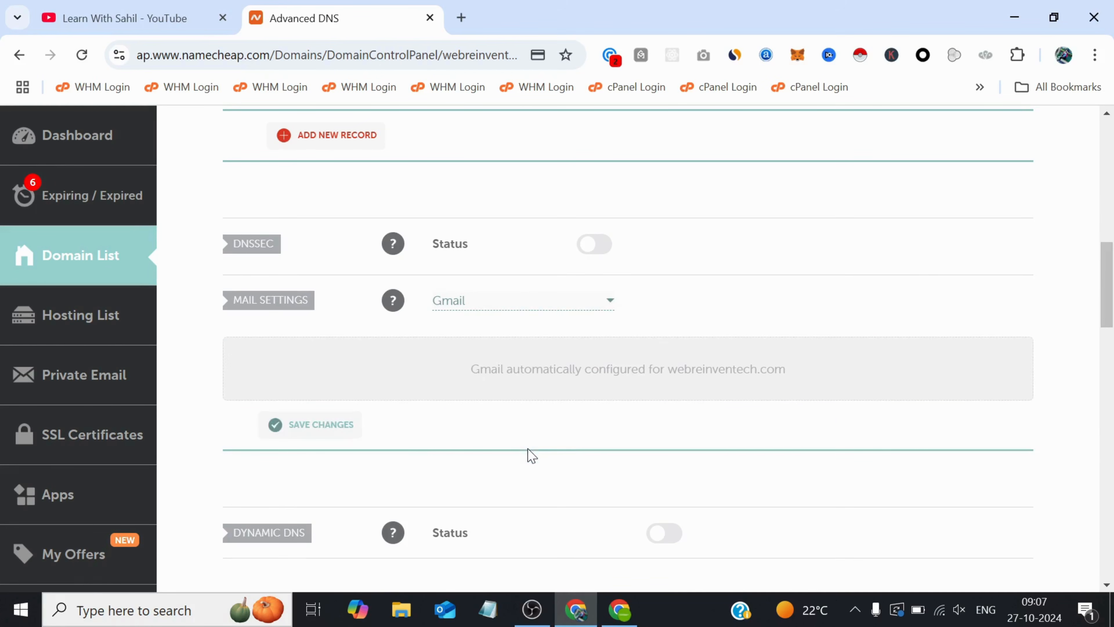
left_click(329, 425)
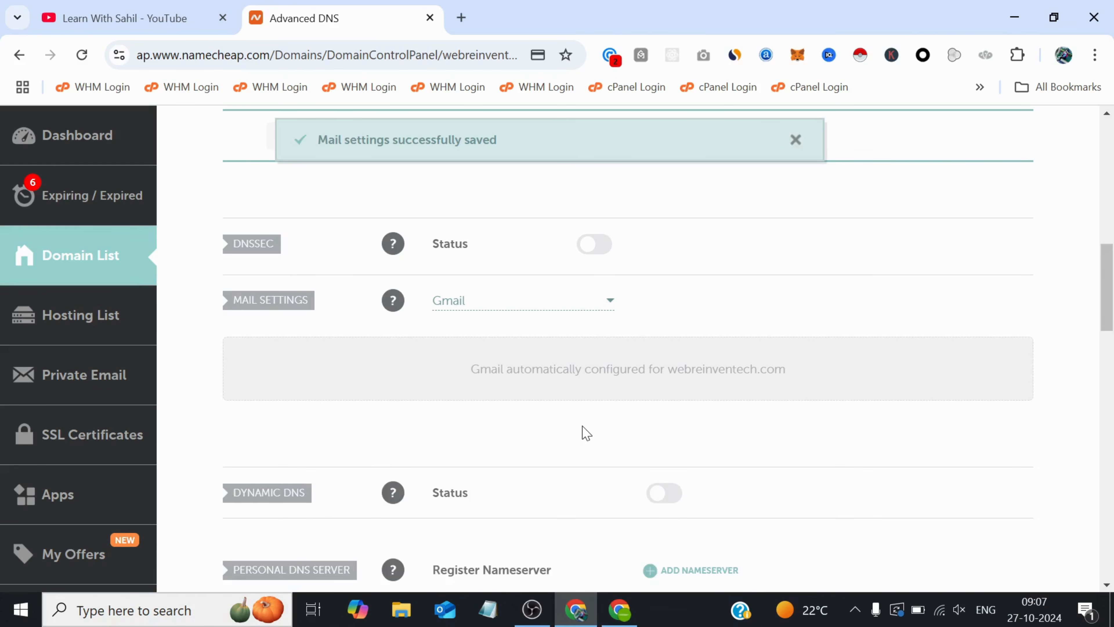
Step: In the Admin console, go to Account > Domains > Overview and open Manage domains
left_click(619, 609)
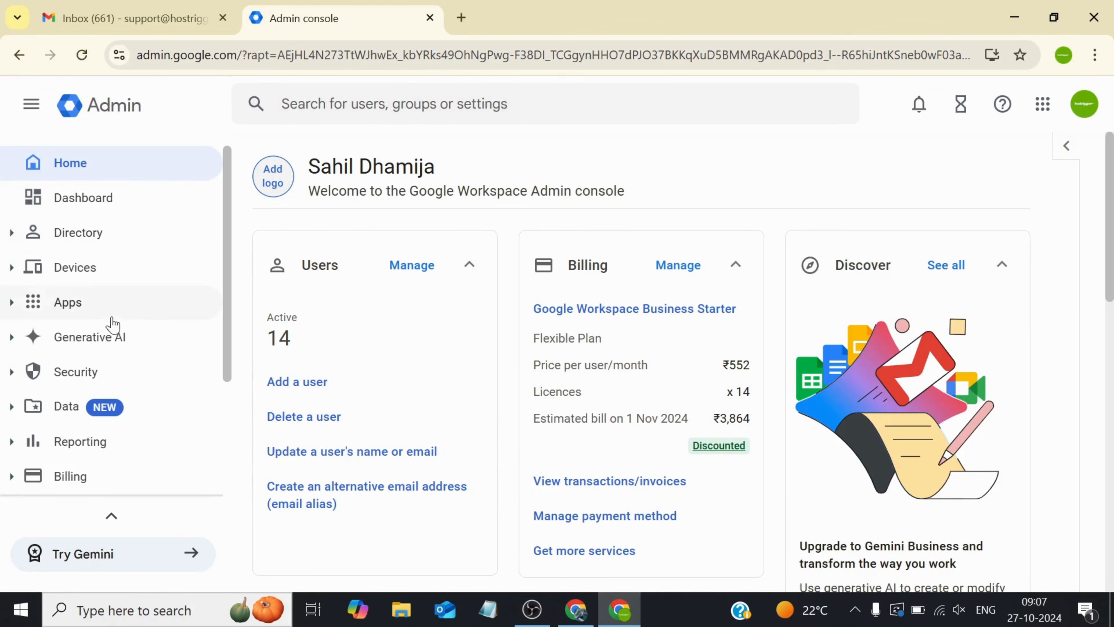
scroll(112, 320, "down", 3)
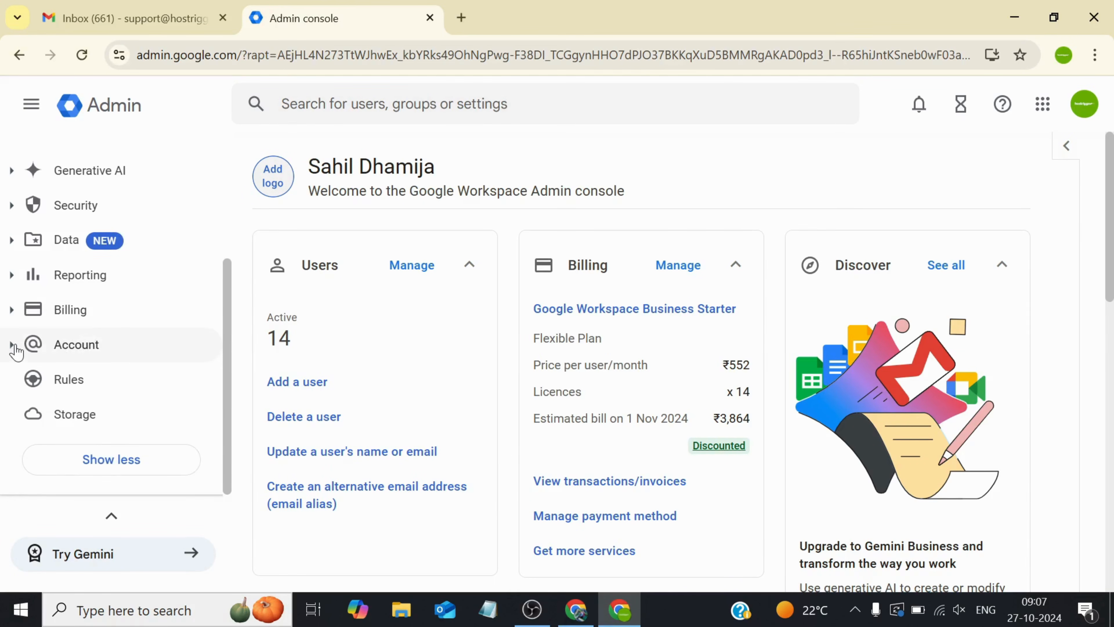
left_click(8, 345)
scroll(53, 373, "down", 2)
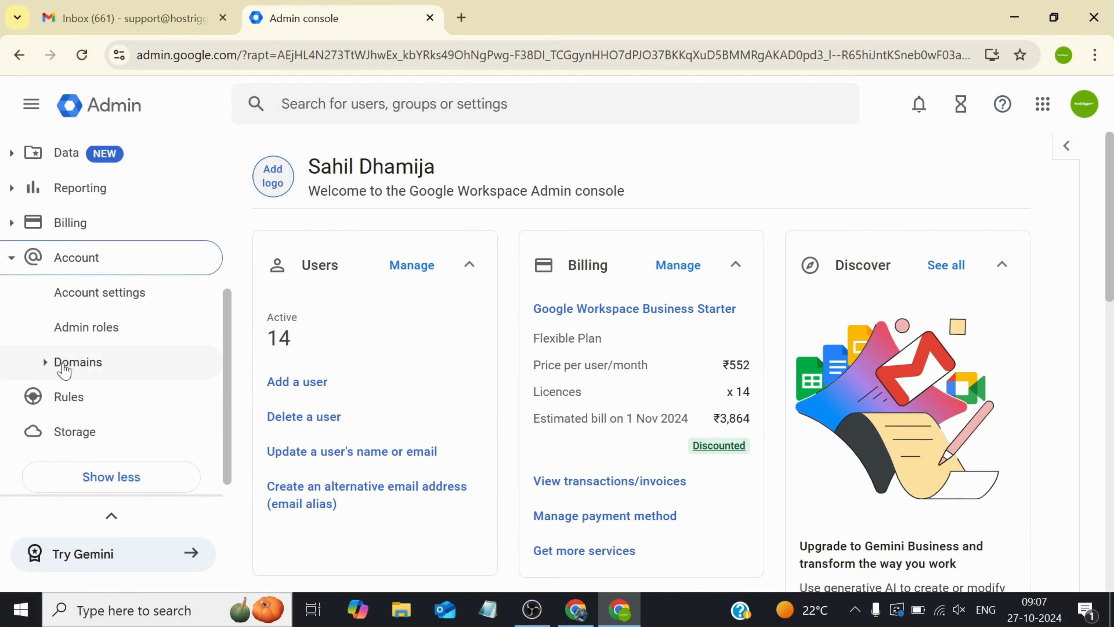
left_click(46, 368)
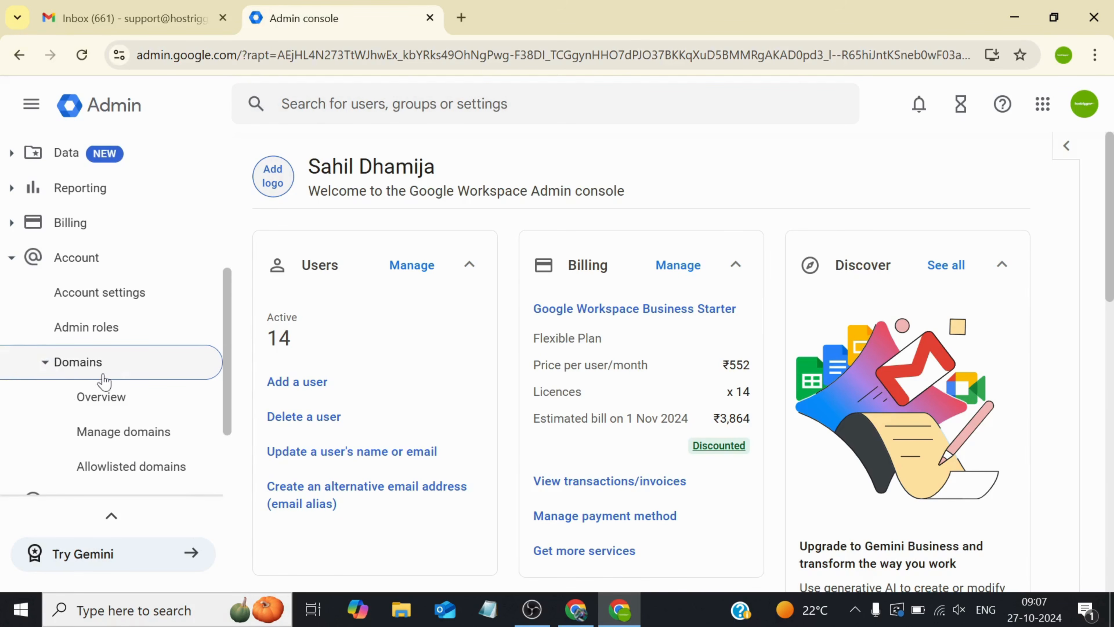
left_click(123, 397)
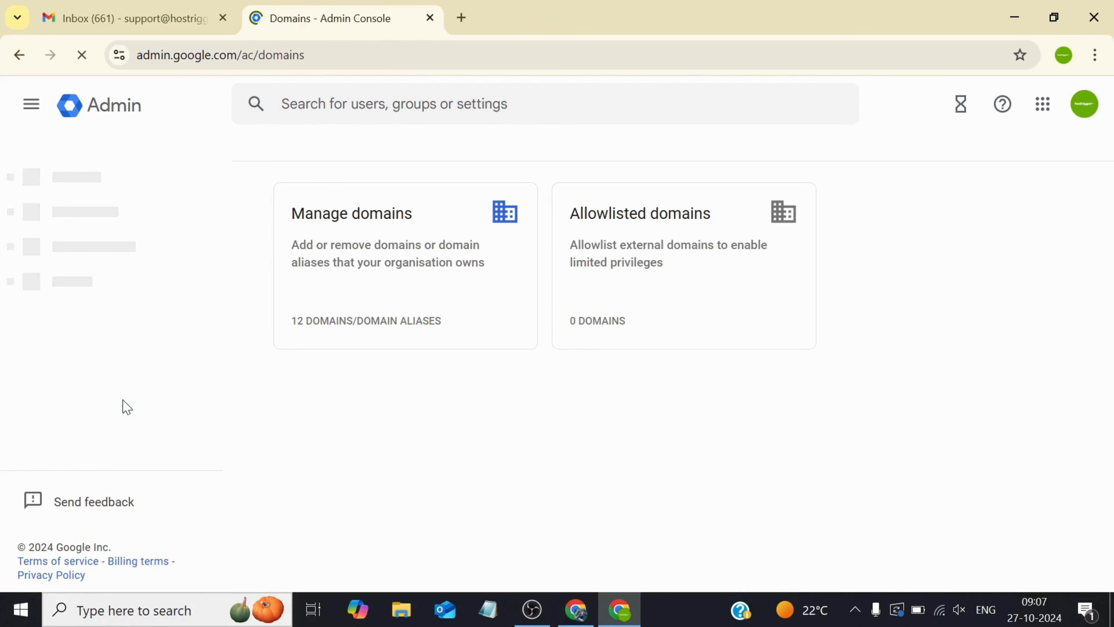
left_click(368, 243)
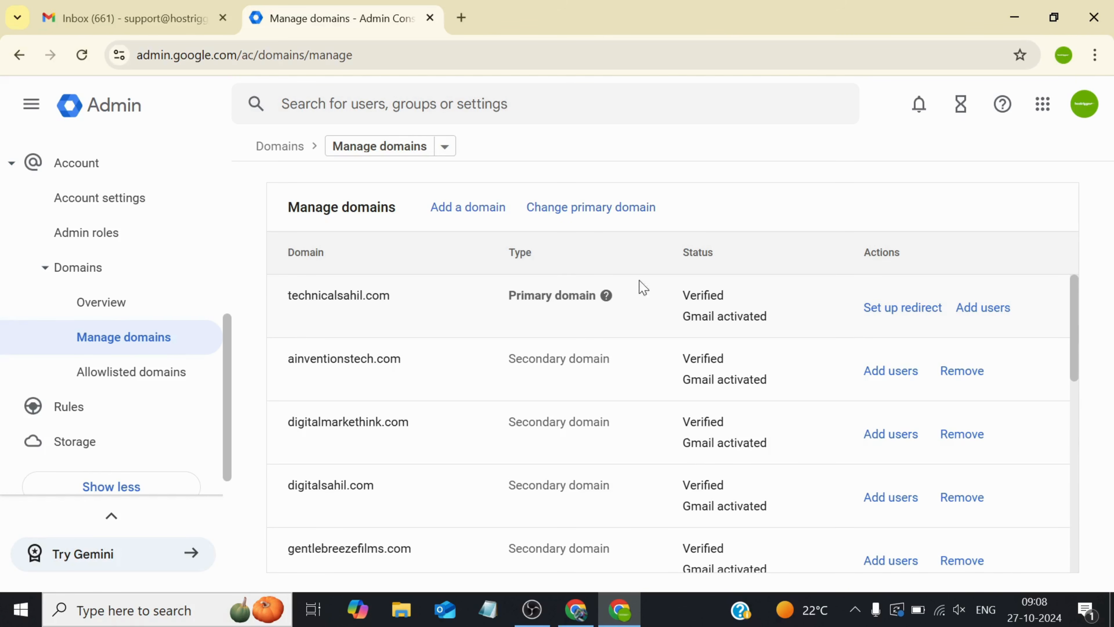
mouse_move(606, 302)
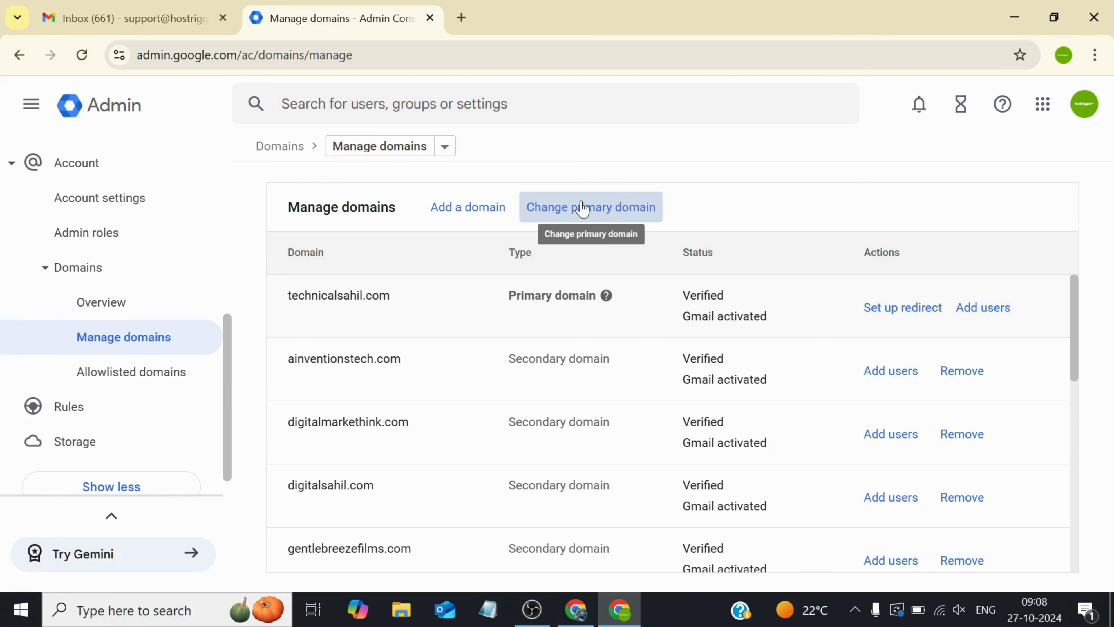
Step: Start adding a domain, then copy webreinventech.com from the Namecheap domain page
left_click(465, 212)
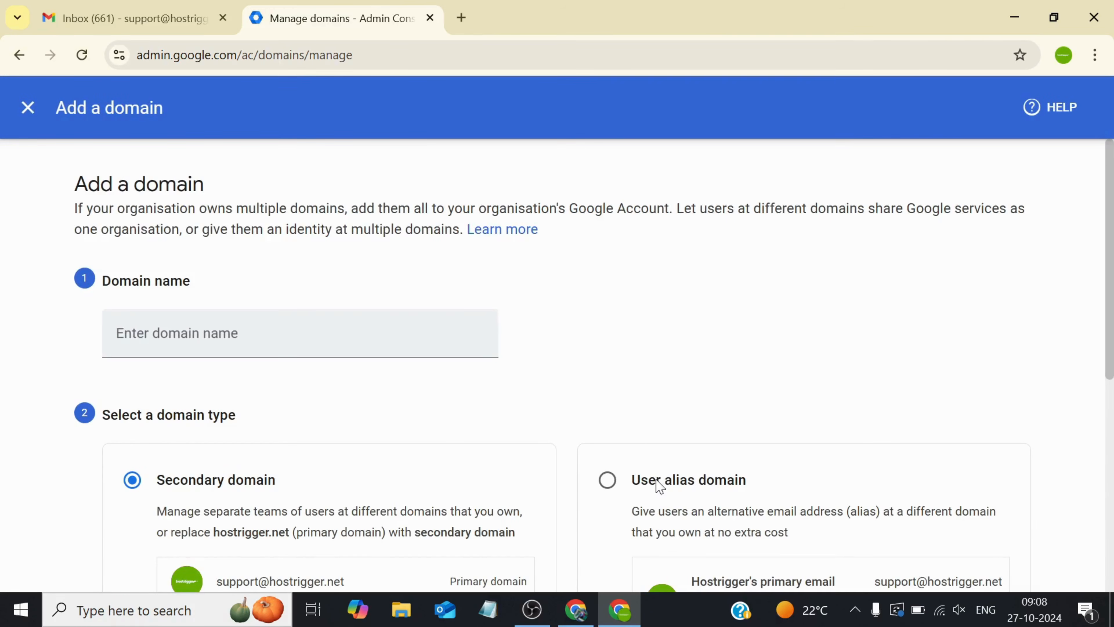
left_click(588, 608)
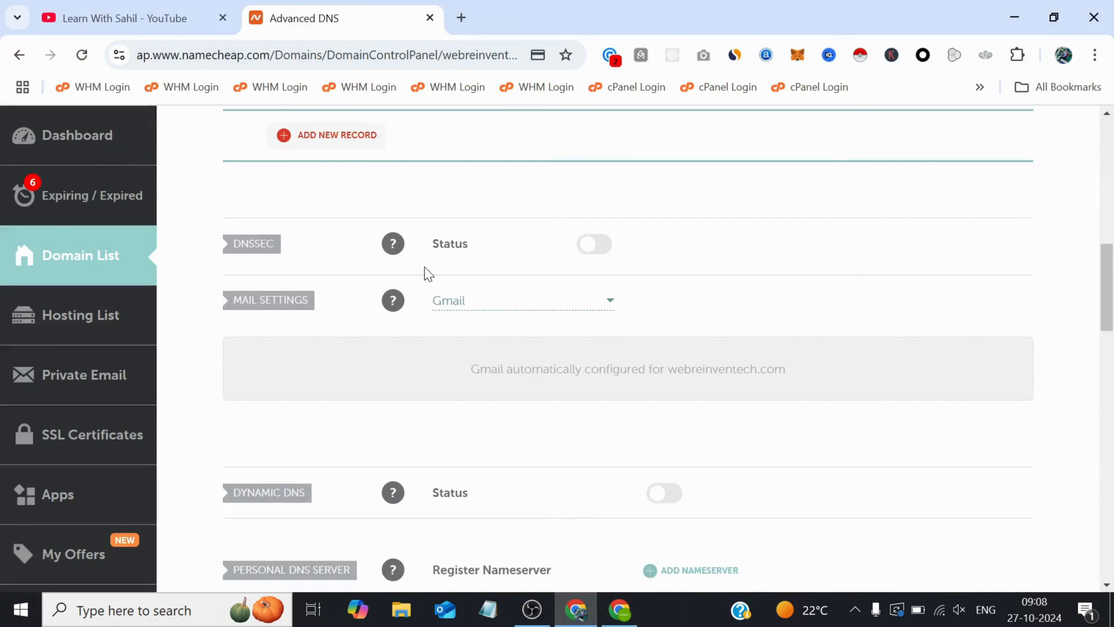
scroll(428, 274, "up", 10)
left_click_drag(484, 363, 273, 363)
key("ctrl+c")
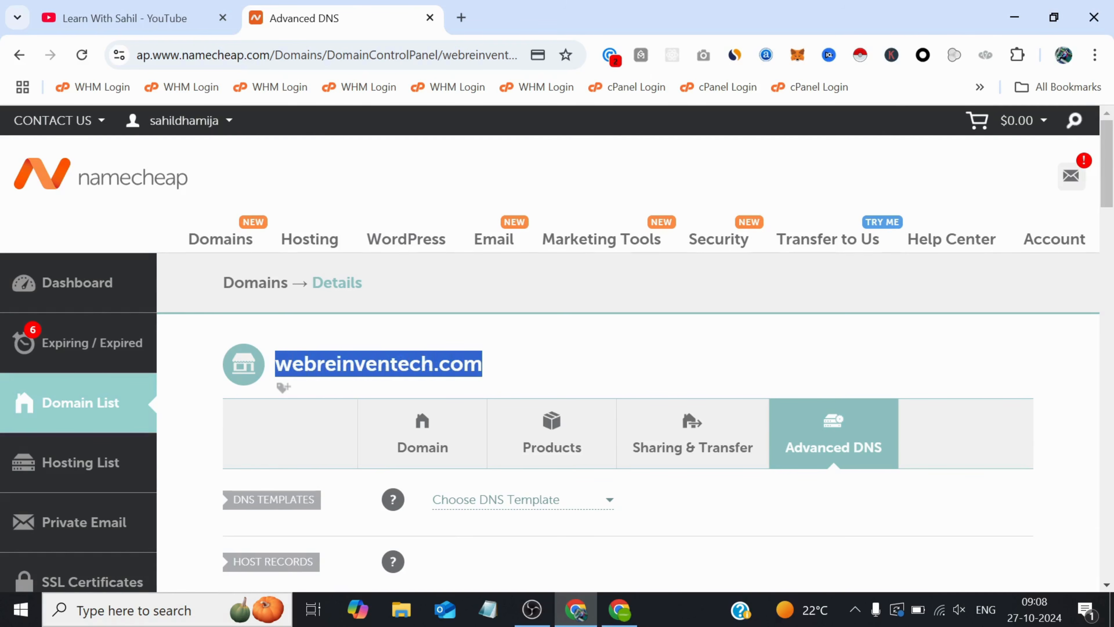
right_click(280, 368)
left_click(316, 138)
Step: Paste webreinventech.com as the domain name, keeping Secondary domain as its type
left_click(620, 609)
right_click(237, 334)
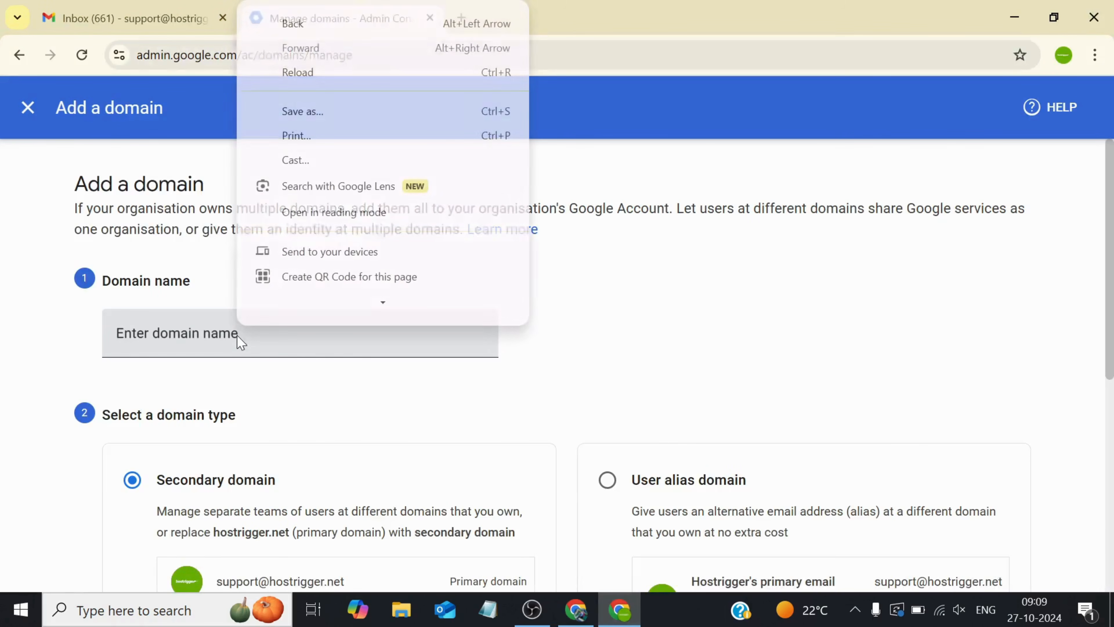
left_click(236, 334)
right_click(236, 333)
left_click(266, 183)
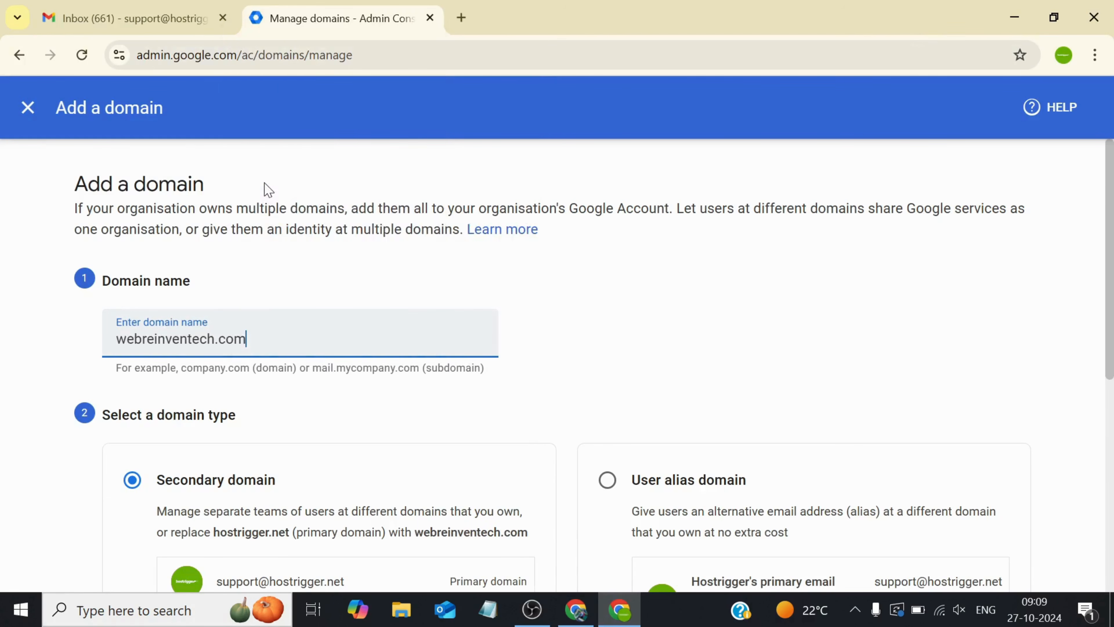
left_click(4, 334)
scroll(3, 333, "down", 3)
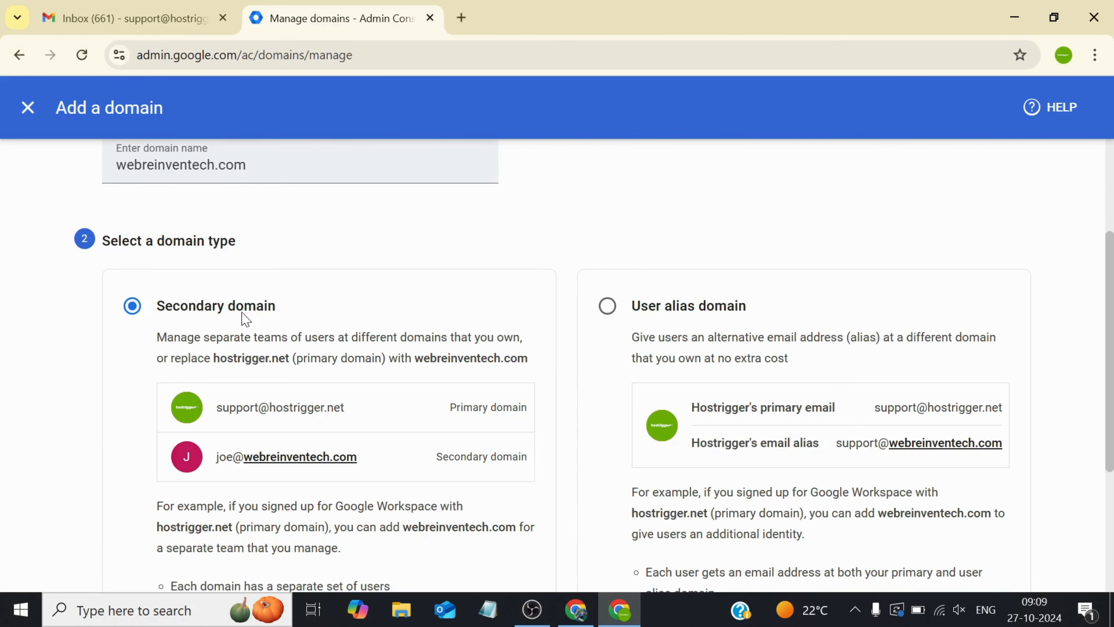
scroll(246, 318, "down", 5)
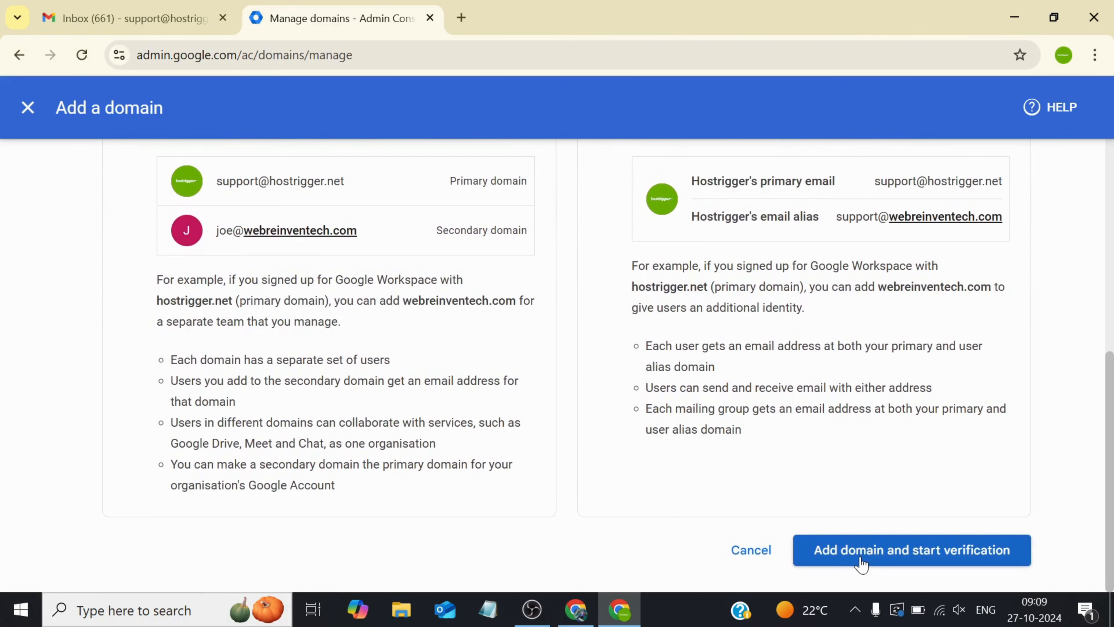
Step: Add webreinventech.com, keep Namecheap as its host, and copy Google's TXT verification code
left_click(861, 563)
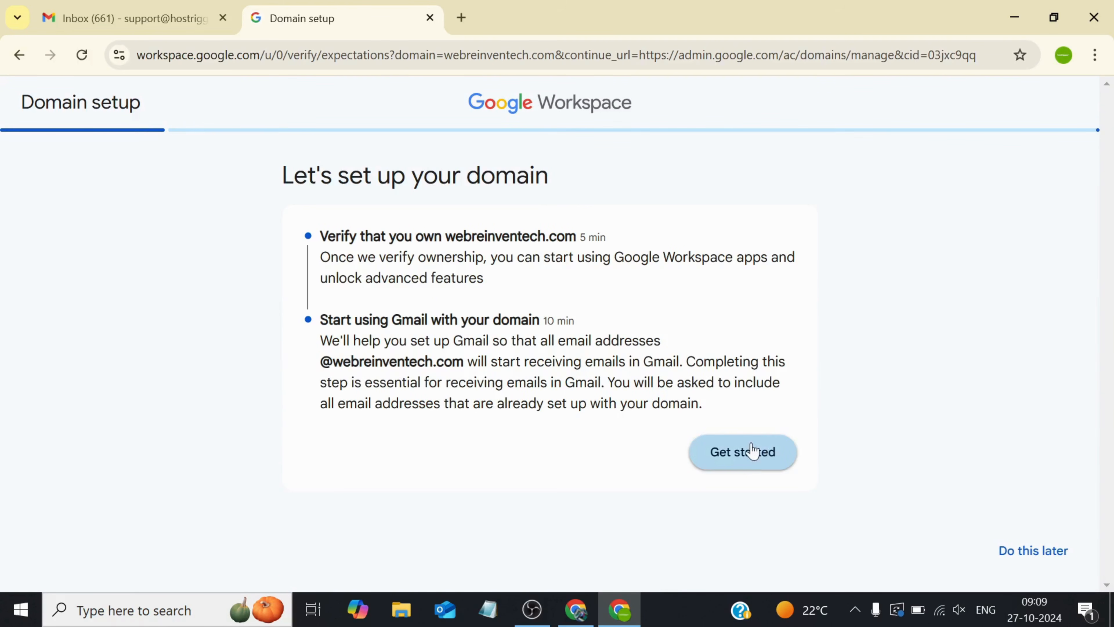
left_click(759, 458)
scroll(655, 344, "down", 1)
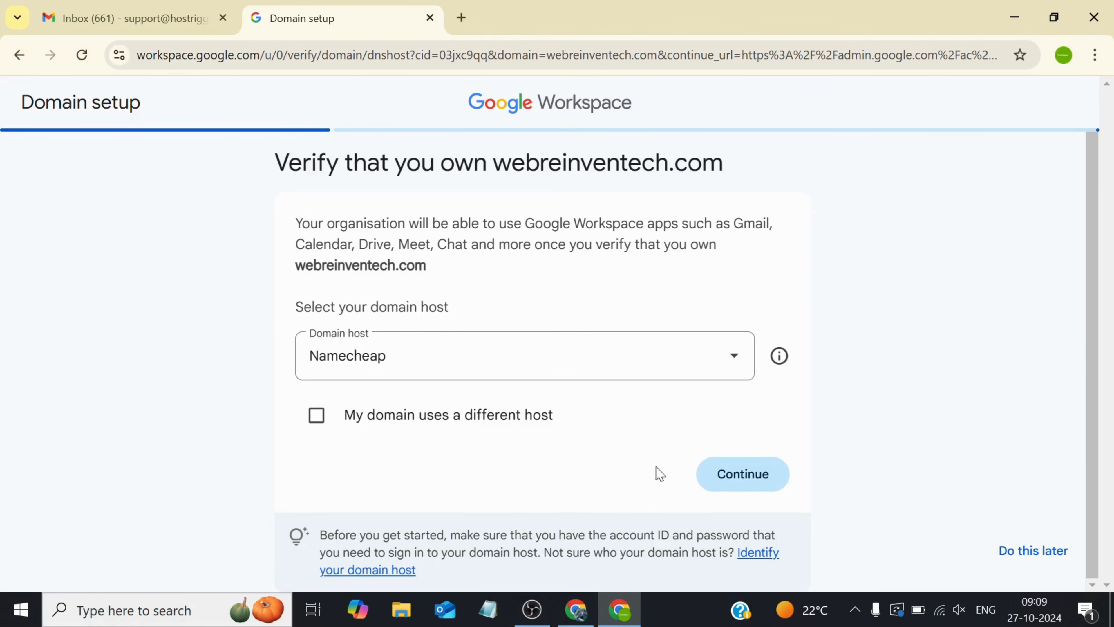
left_click(710, 487)
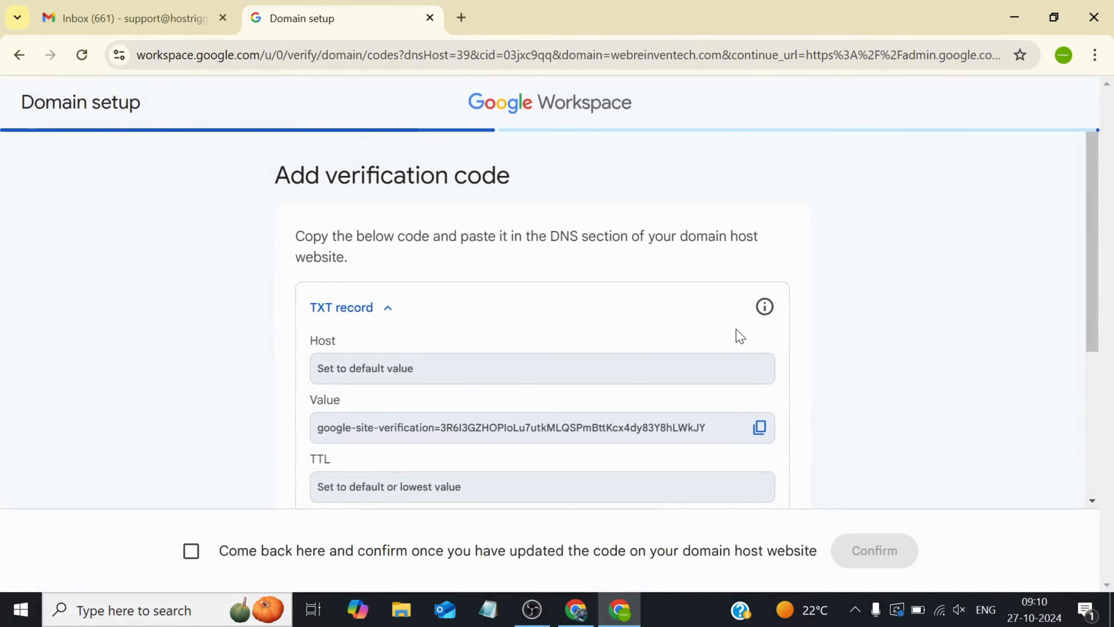
scroll(739, 336, "down", 2)
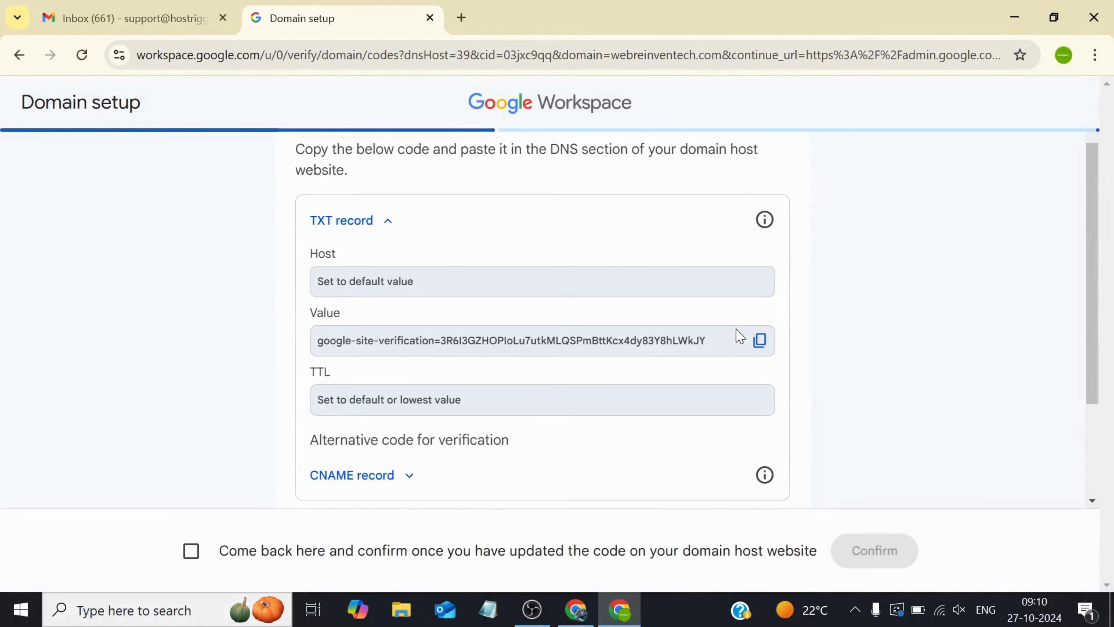
left_click(759, 341)
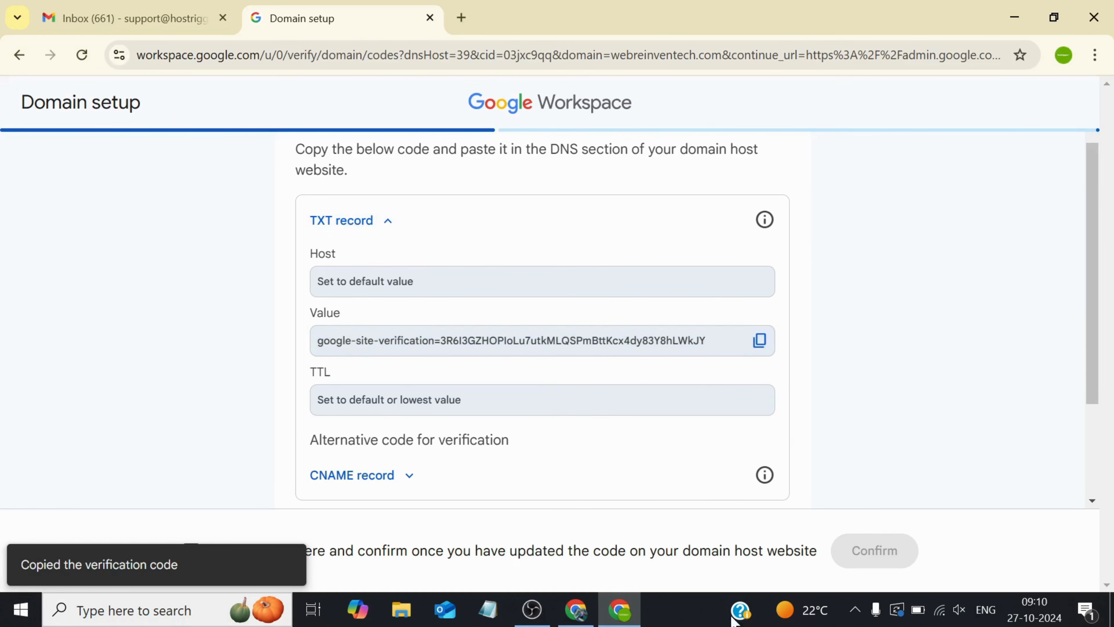
Step: In Namecheap DNS, delete all existing host records and add a new TXT record row
left_click(576, 608)
scroll(377, 331, "down", 6)
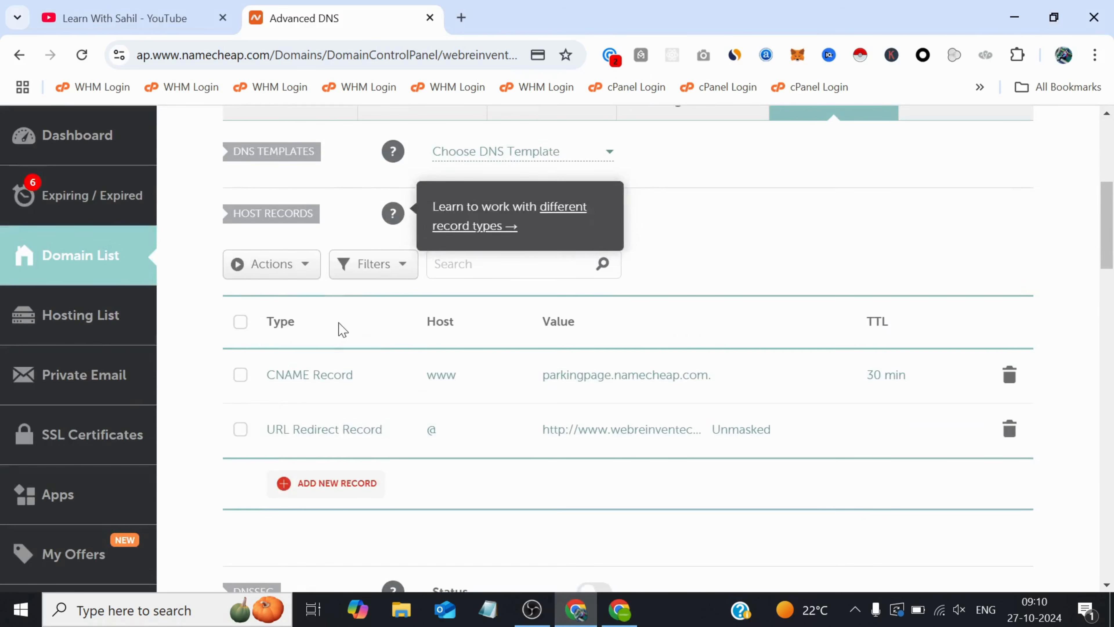
left_click(240, 322)
left_click(247, 265)
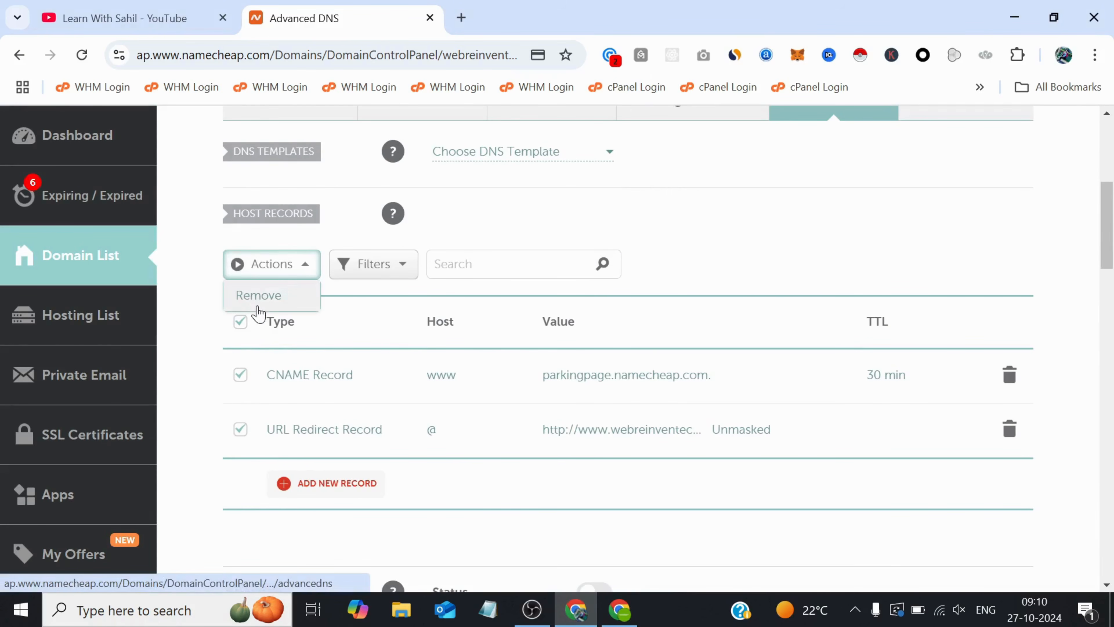
left_click(258, 307)
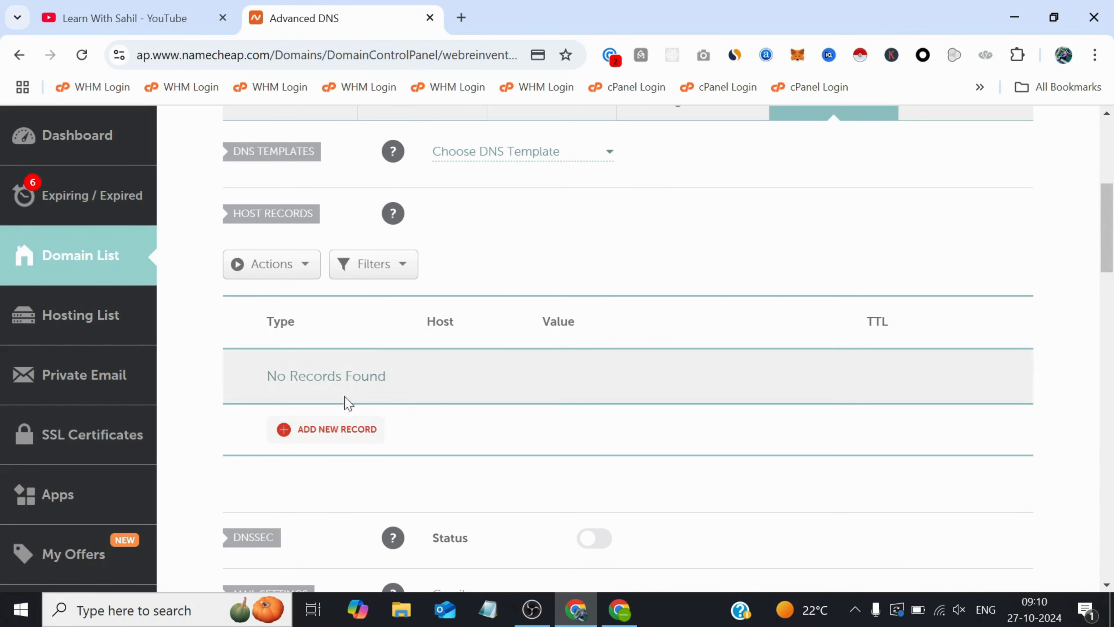
left_click(340, 429)
scroll(364, 410, "down", 3)
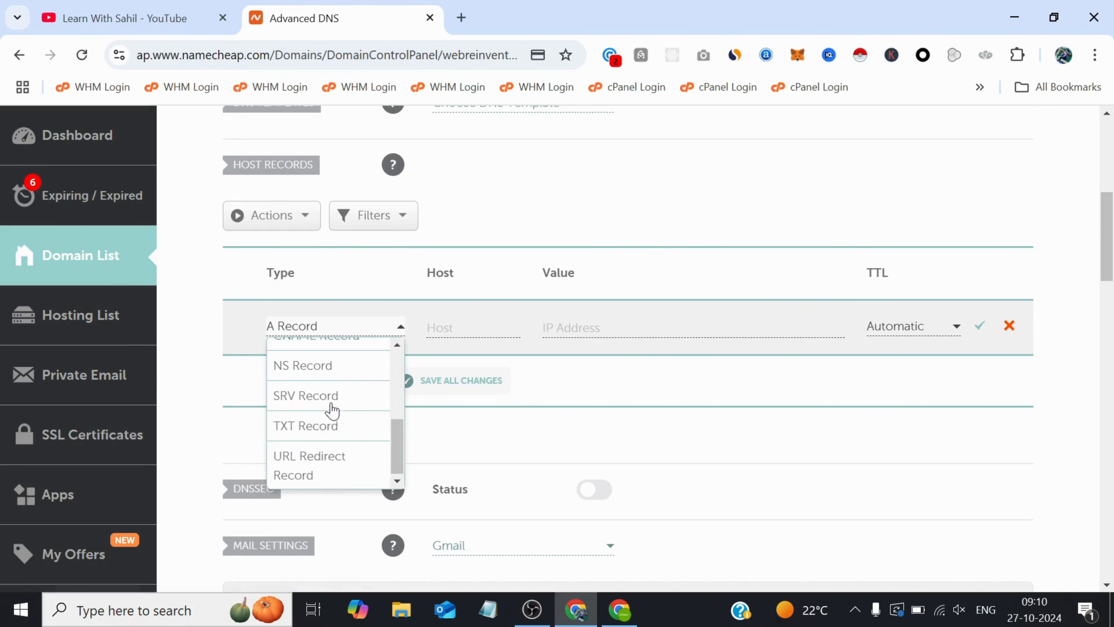
left_click(333, 424)
Step: Fill the TXT record for host @ with the pasted google-site-verification code and save it
left_click(620, 609)
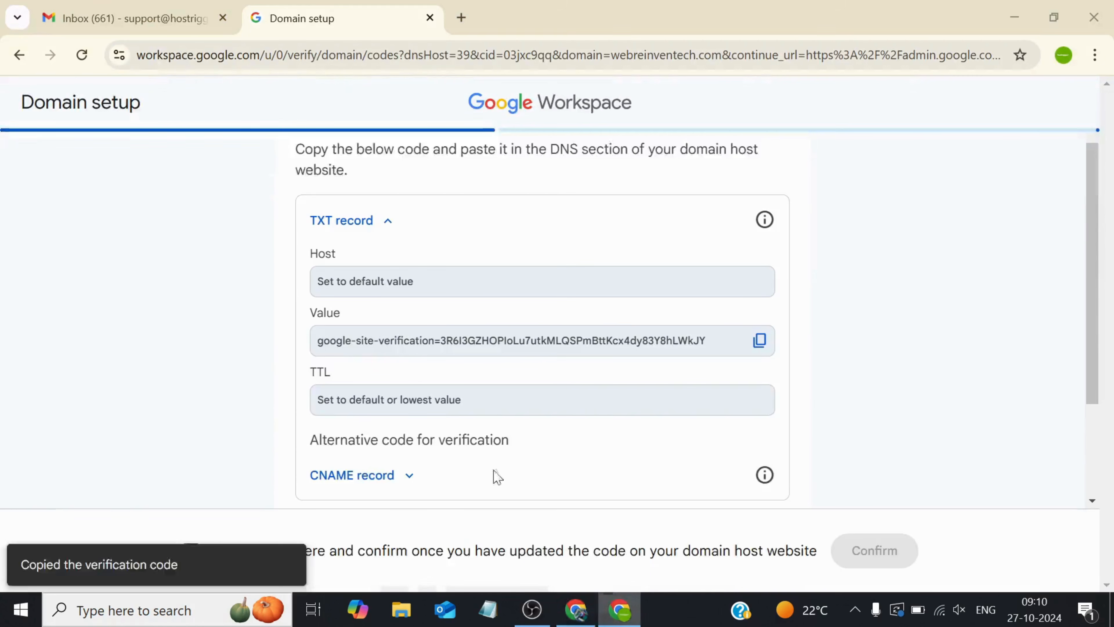
left_click(585, 601)
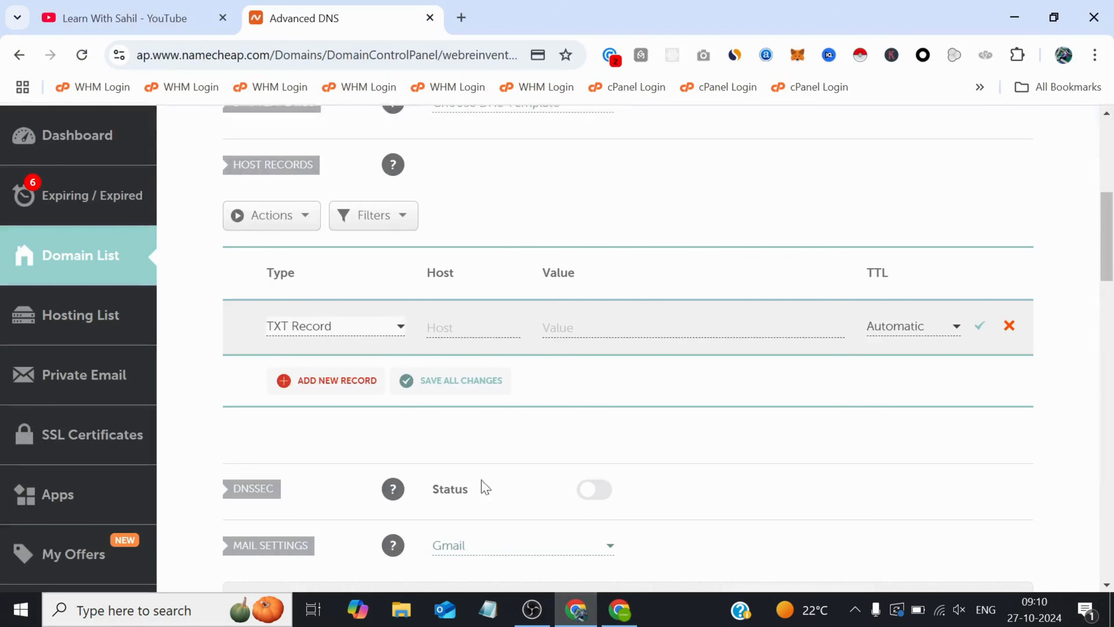
left_click(470, 337)
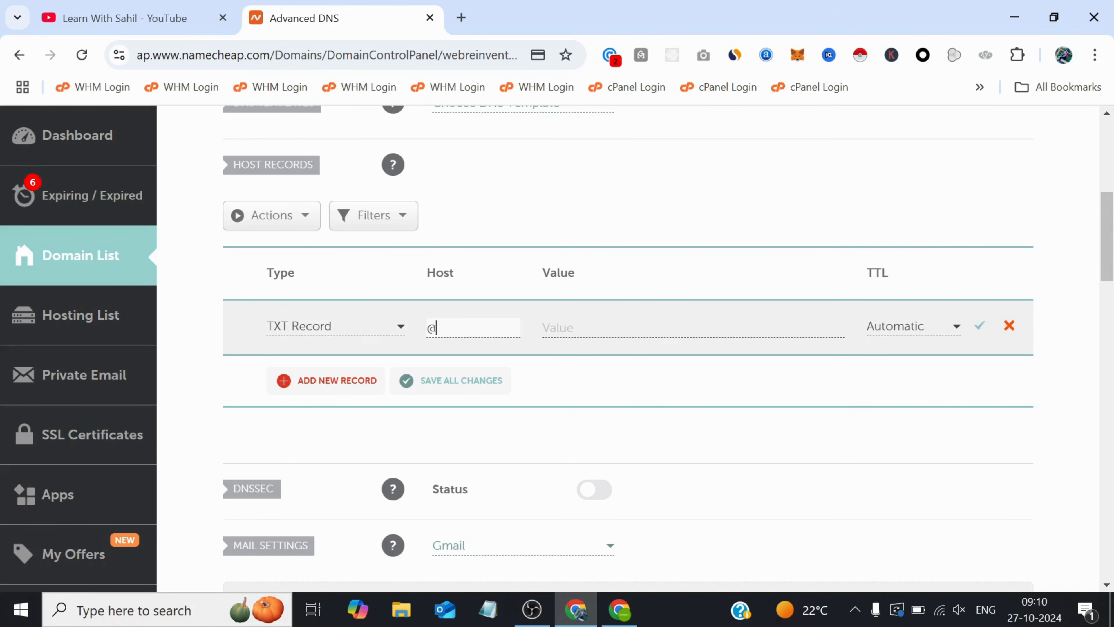
left_click(573, 327)
right_click(573, 326)
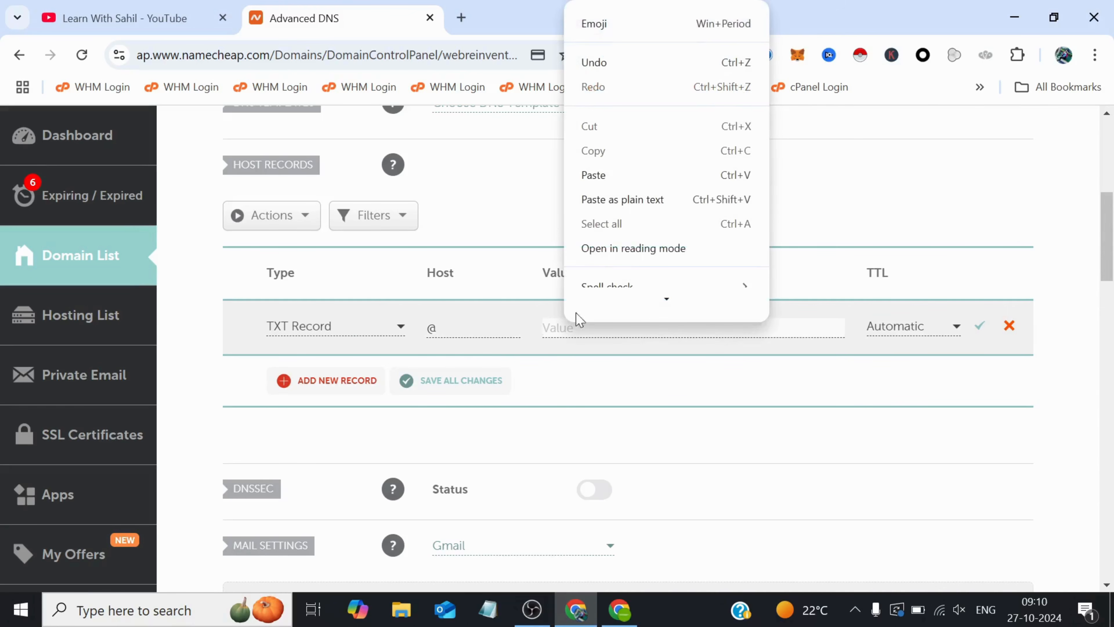
left_click(594, 191)
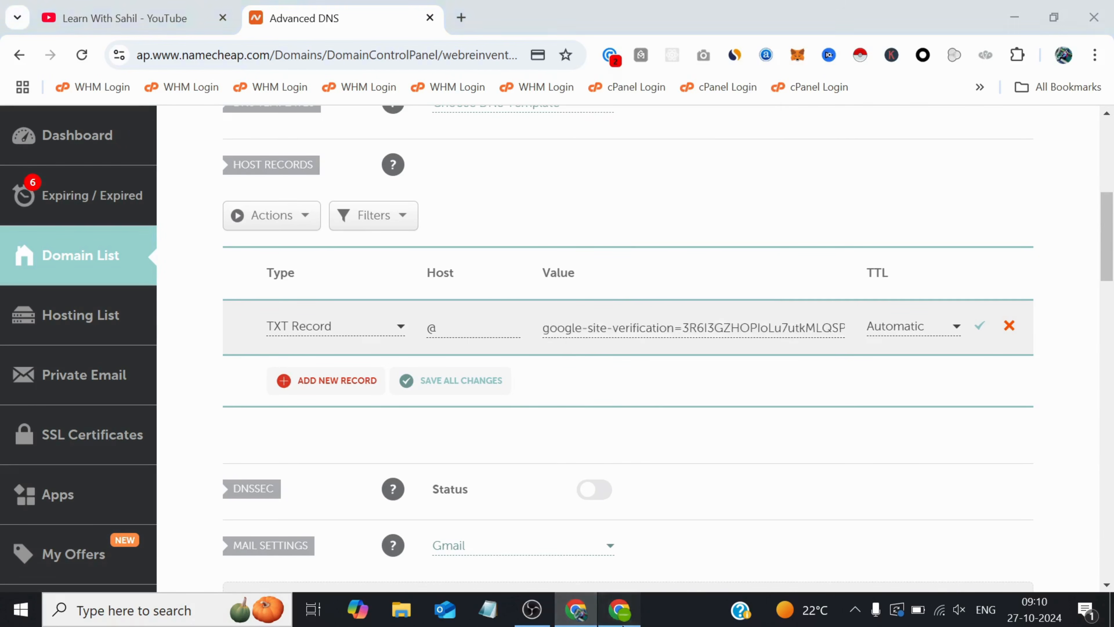
left_click(619, 609)
left_click(576, 608)
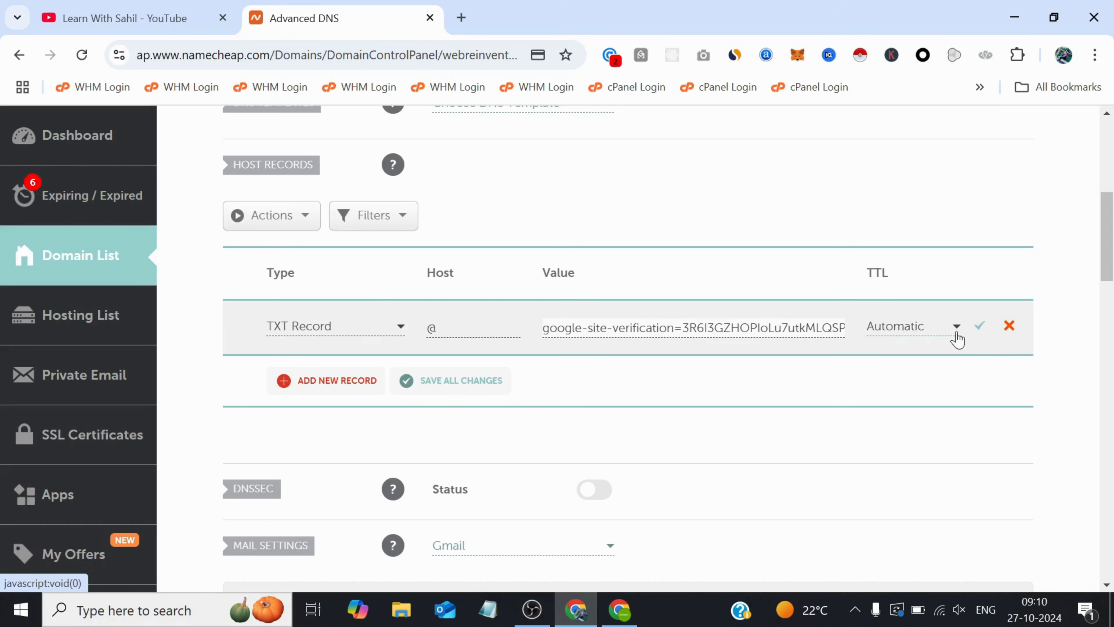
left_click(981, 332)
Step: Expand the alternative CNAME verification record on Google's setup page to show its host and value
left_click(641, 614)
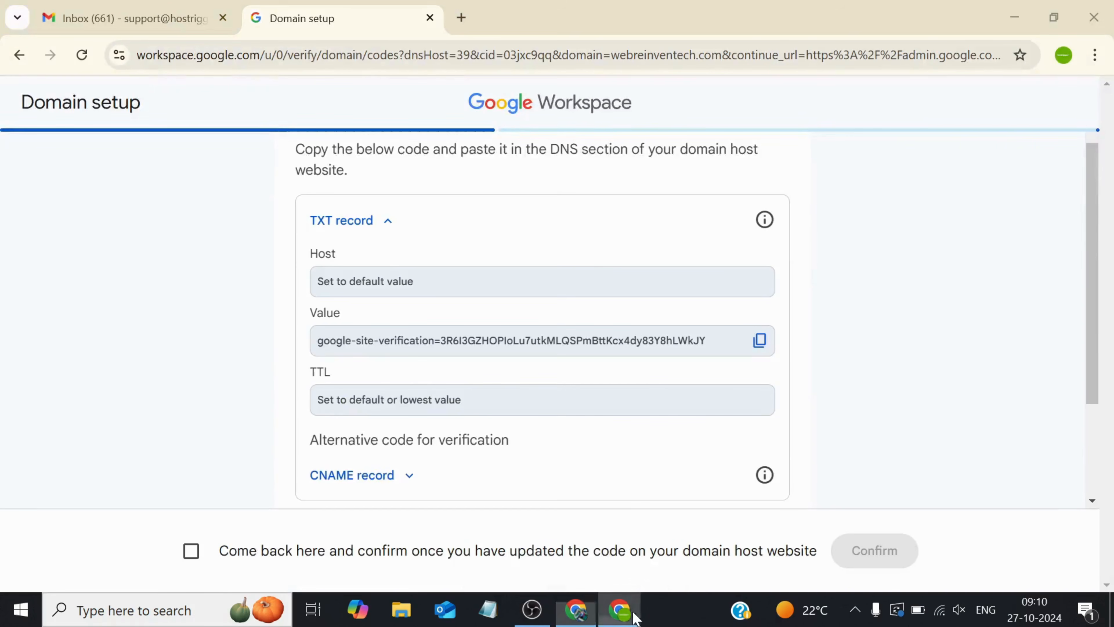
scroll(460, 317, "down", 3)
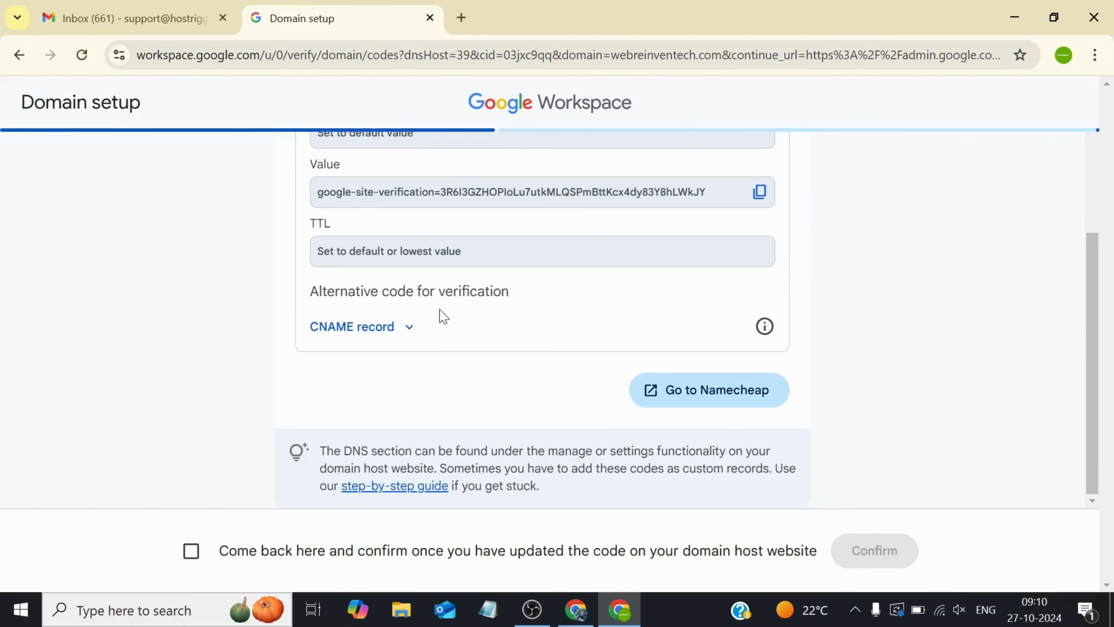
left_click(410, 330)
scroll(411, 335, "down", 2)
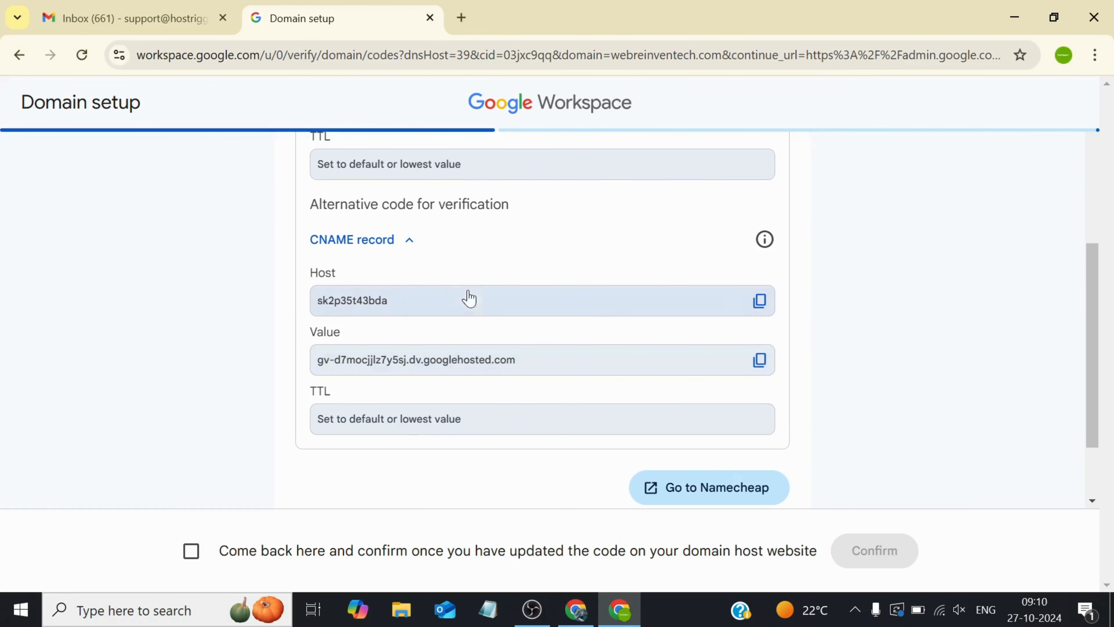
left_click(576, 608)
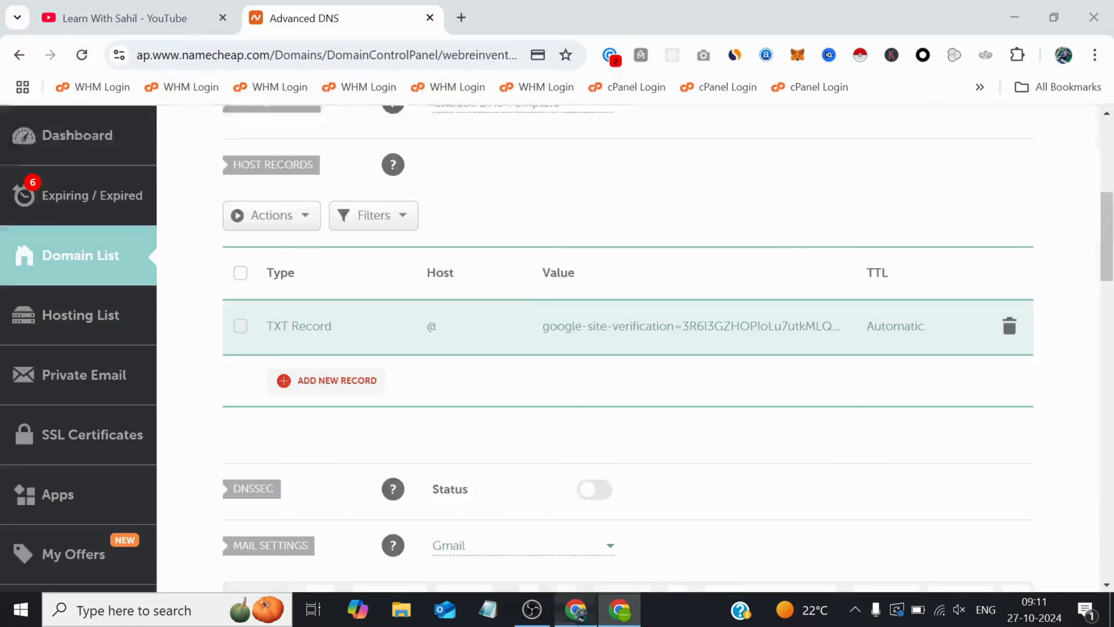
Step: Add a CNAME record in Namecheap and paste Google's host sk2p35t43bda into it
left_click(337, 381)
scroll(337, 435, "down", 3)
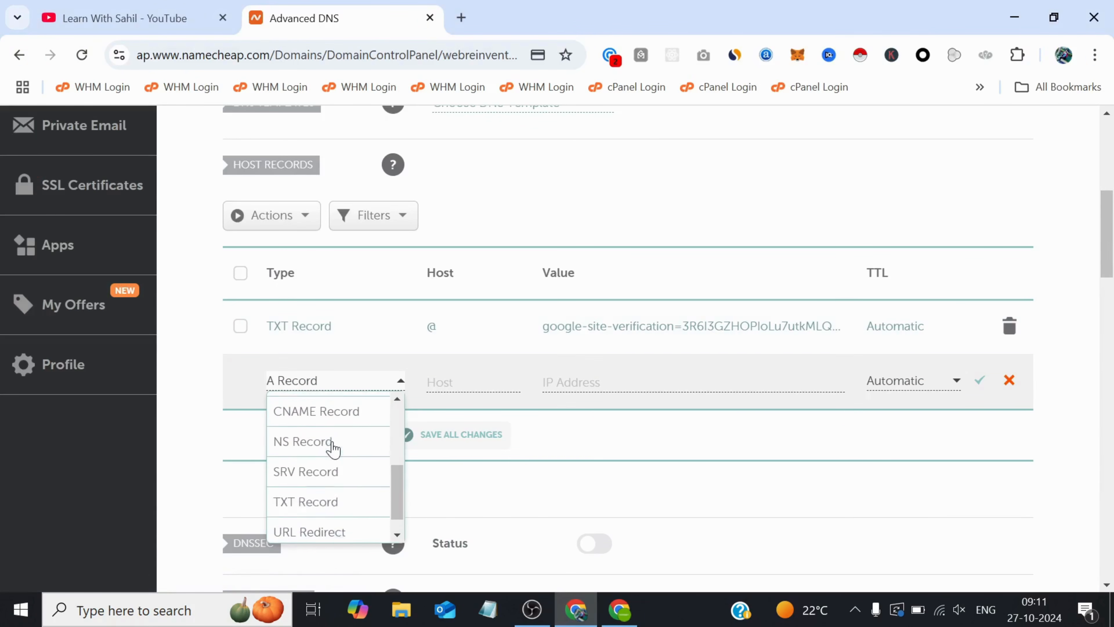
left_click(287, 408)
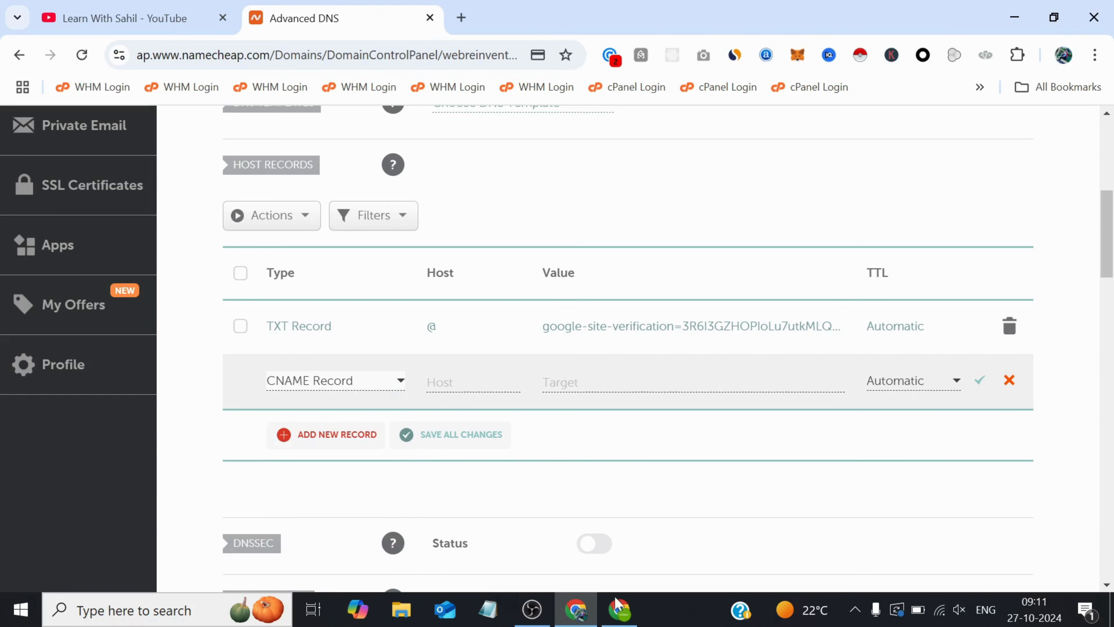
left_click(620, 609)
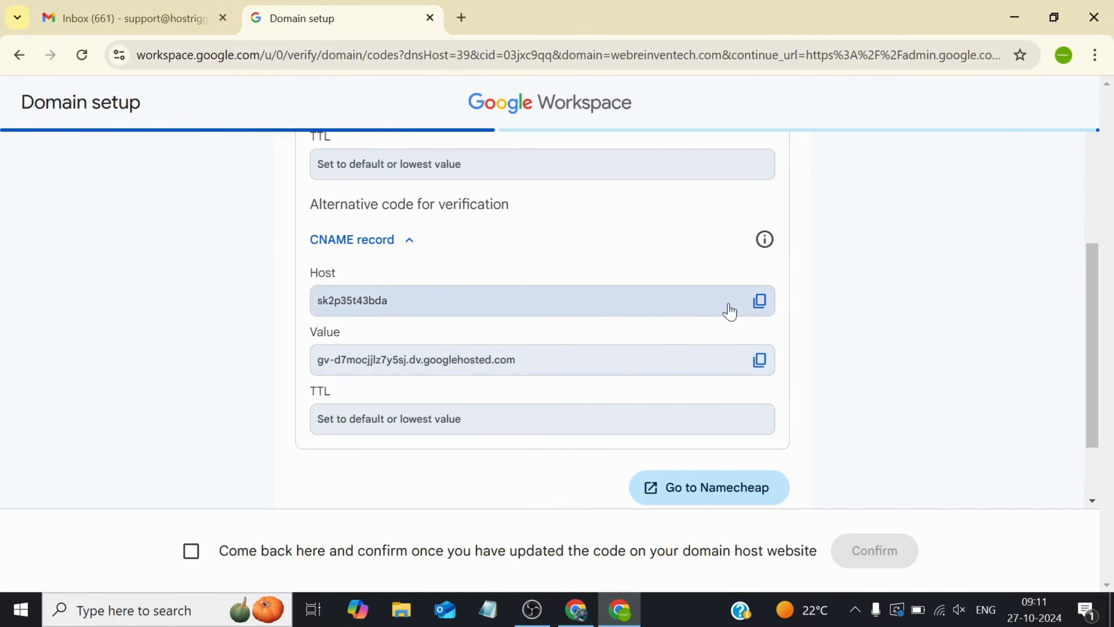
left_click(759, 301)
left_click(579, 617)
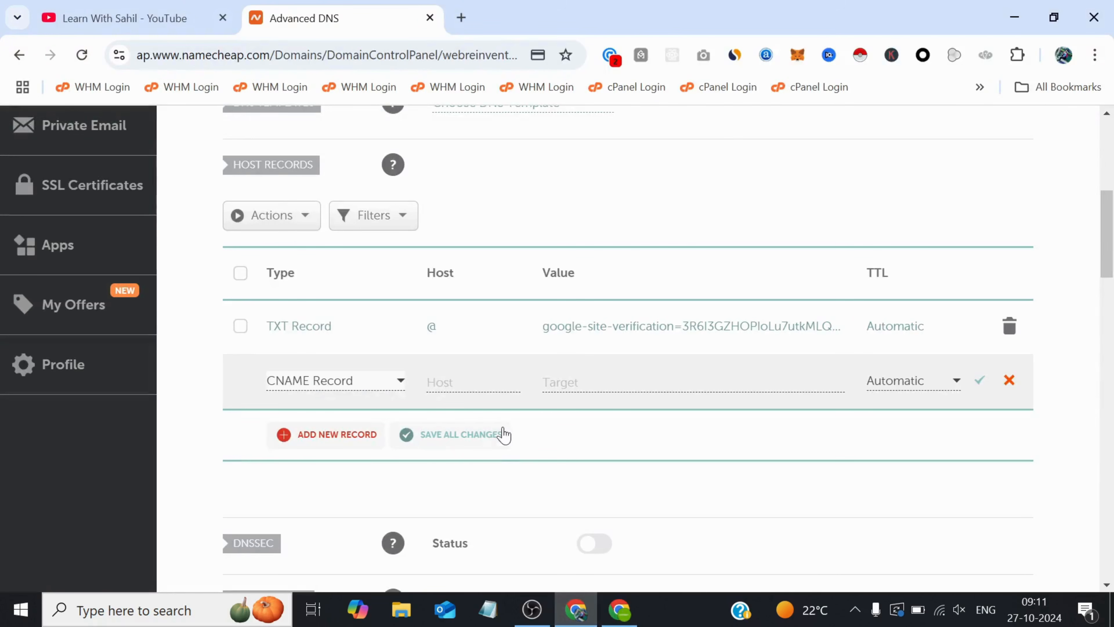
left_click(471, 382)
right_click(469, 381)
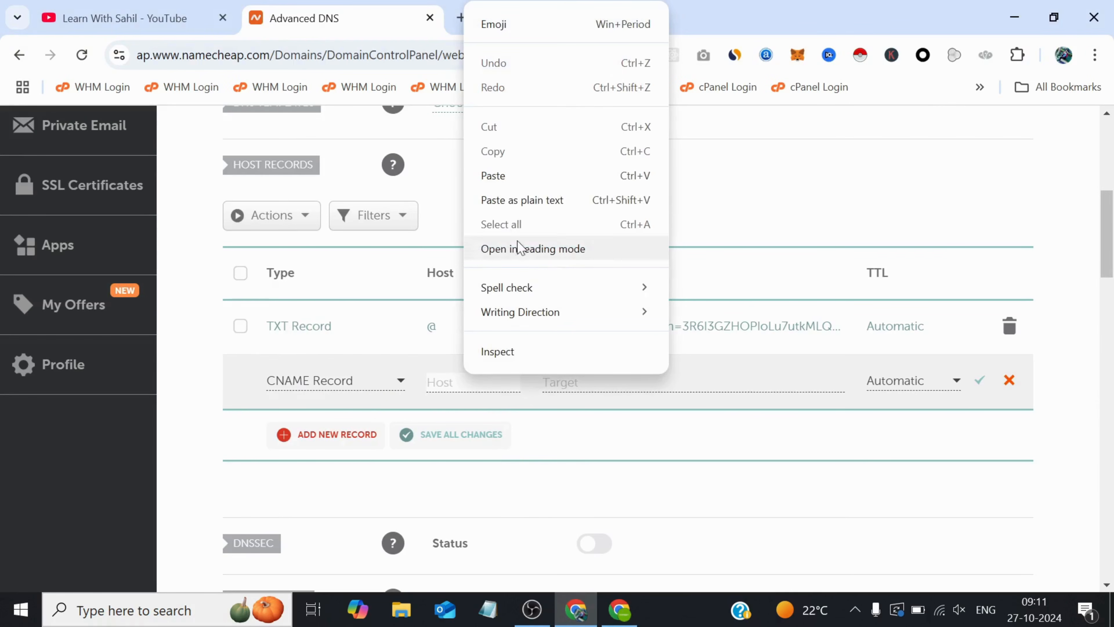
left_click(504, 176)
Step: Paste target gv-d7mocjjlz7y5sj.dv.googlehosted.com into the CNAME record and save it
left_click(629, 617)
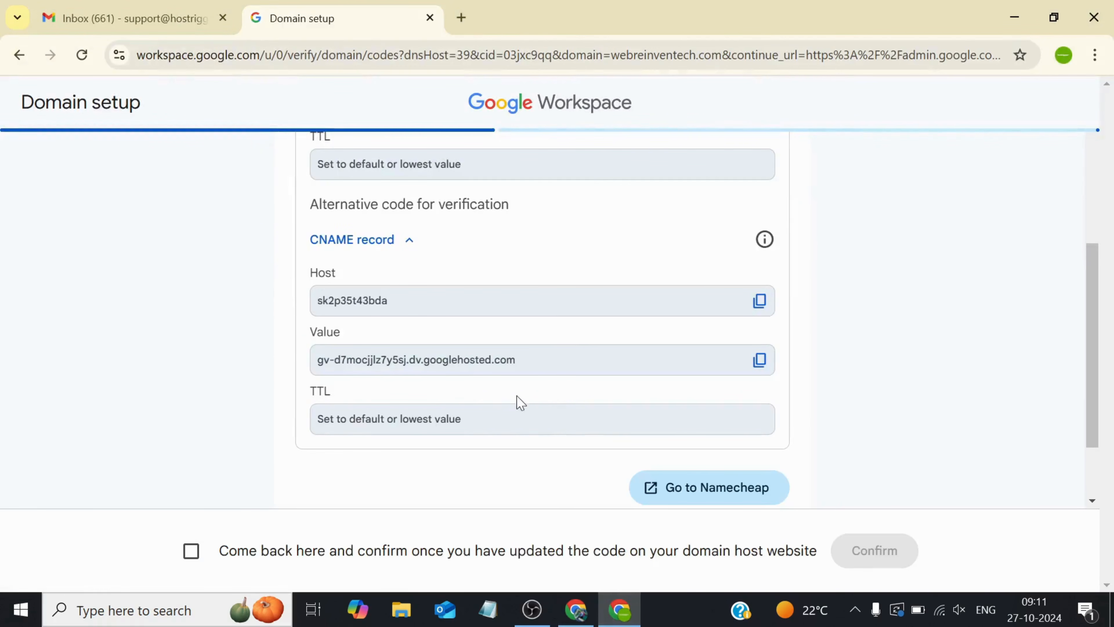
left_click(752, 356)
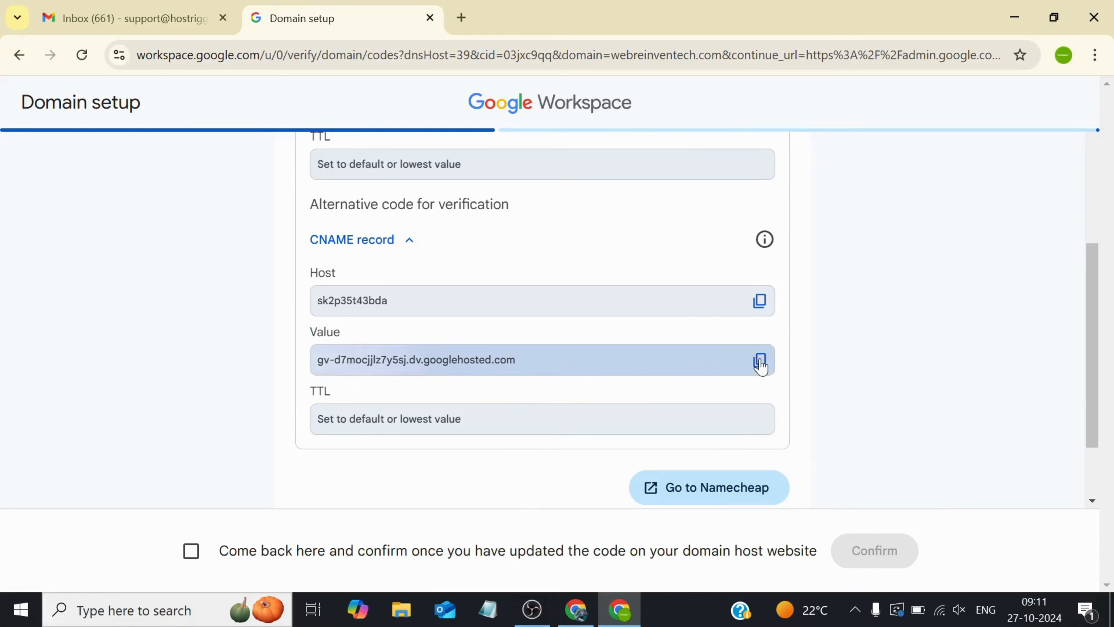
left_click(578, 608)
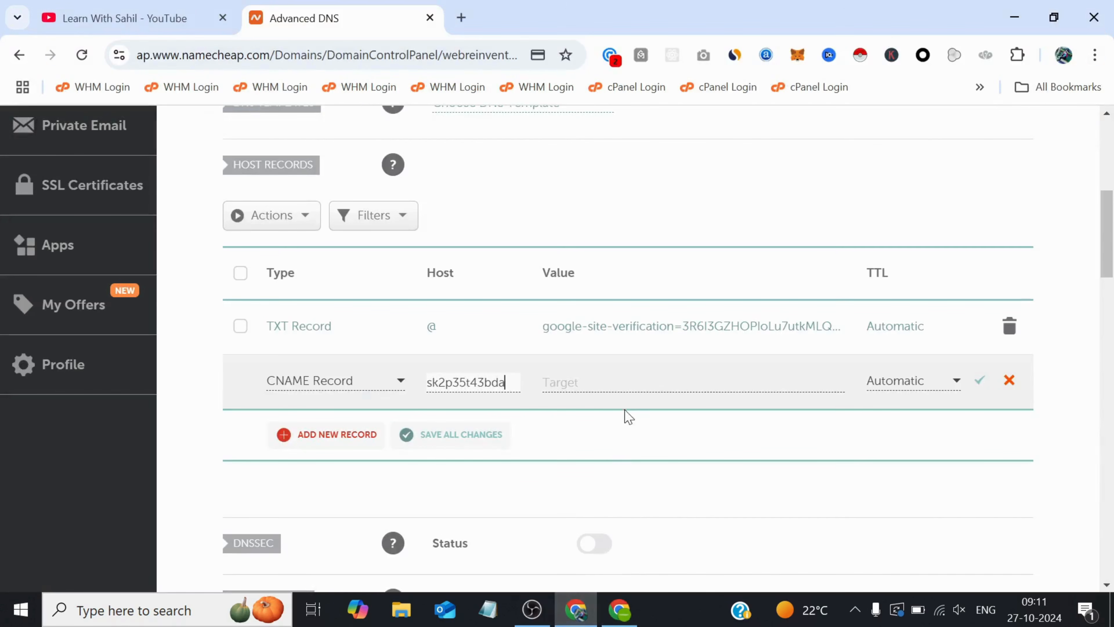
right_click(609, 381)
left_click(659, 184)
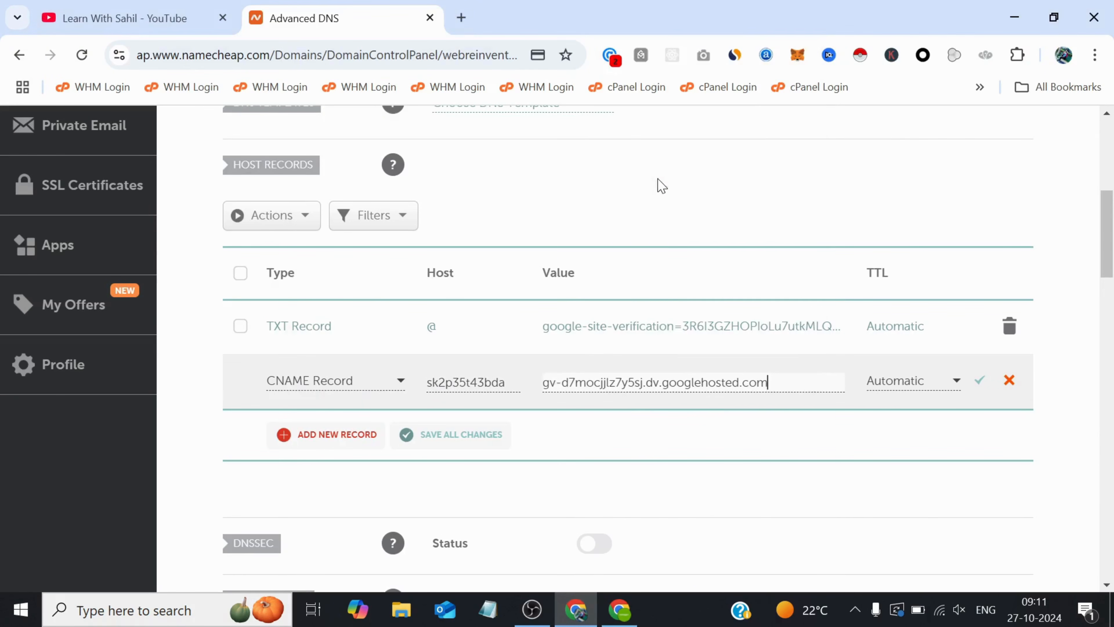
left_click(455, 433)
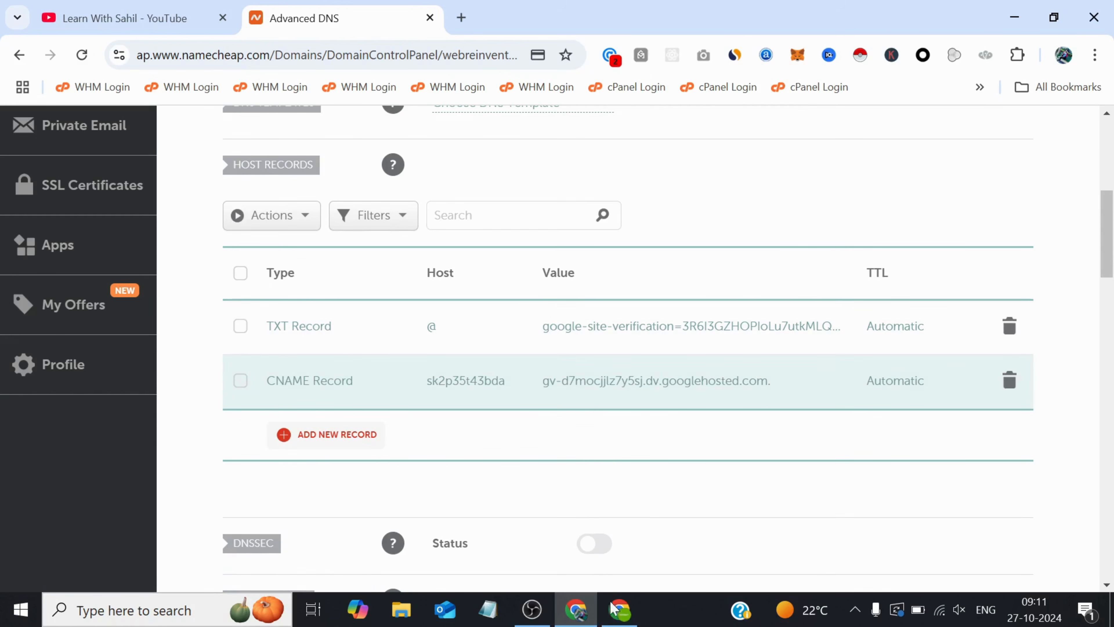
left_click(620, 609)
Step: Tick the 'Come back here and confirm' checkbox and confirm webreinventech.com's DNS records
scroll(628, 436, "down", 2)
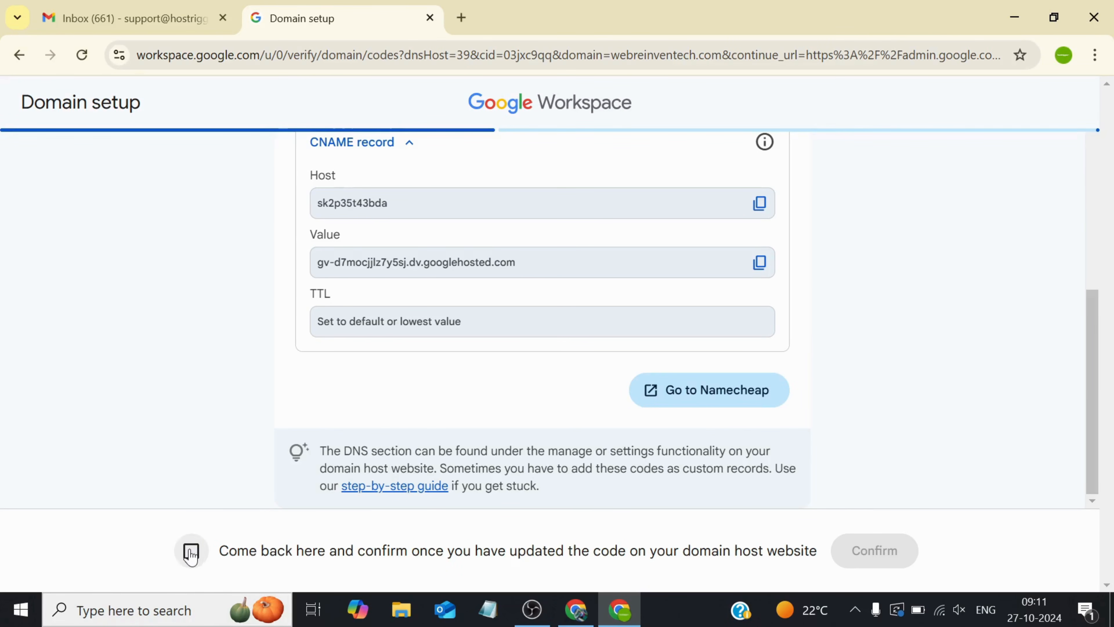
left_click(191, 551)
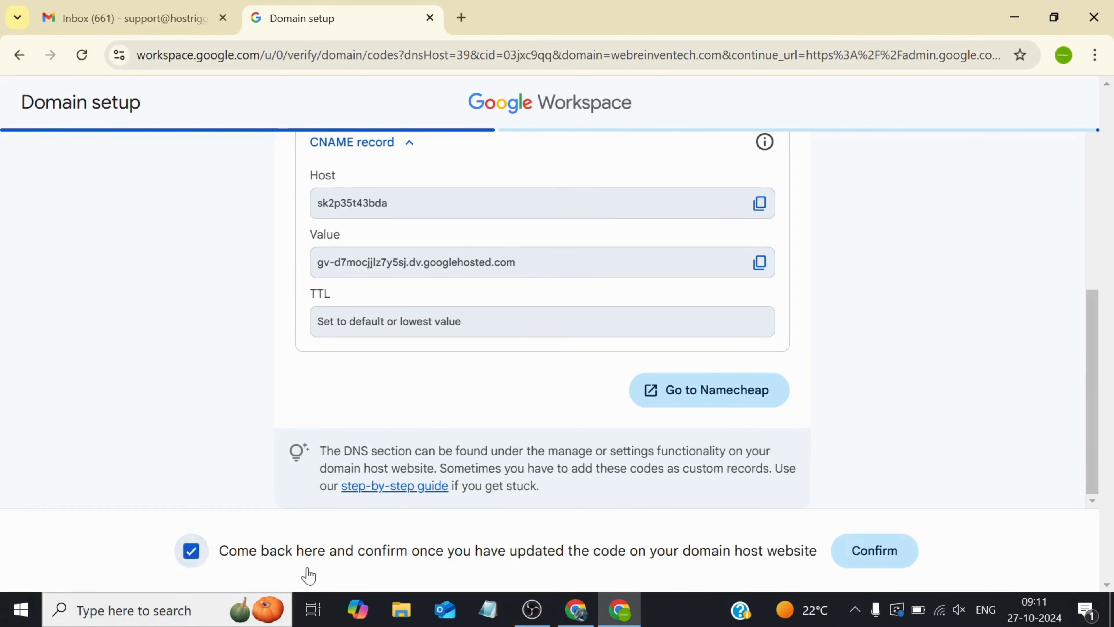
left_click(857, 554)
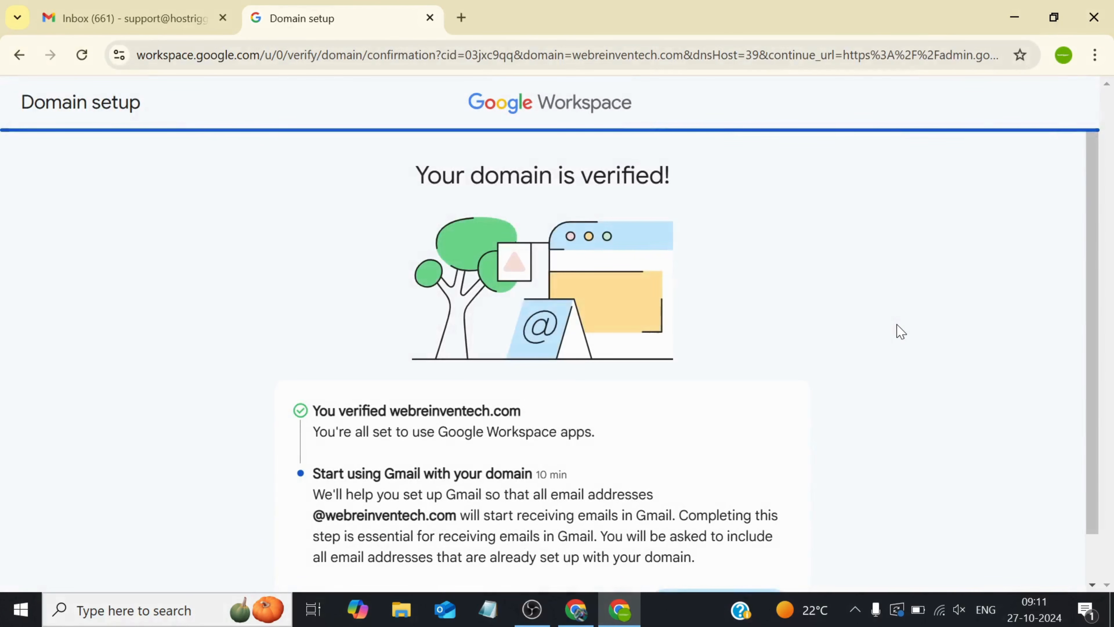
Step: Activate Gmail for webreinventech.com and continue to the list of users to include
scroll(401, 354, "down", 1)
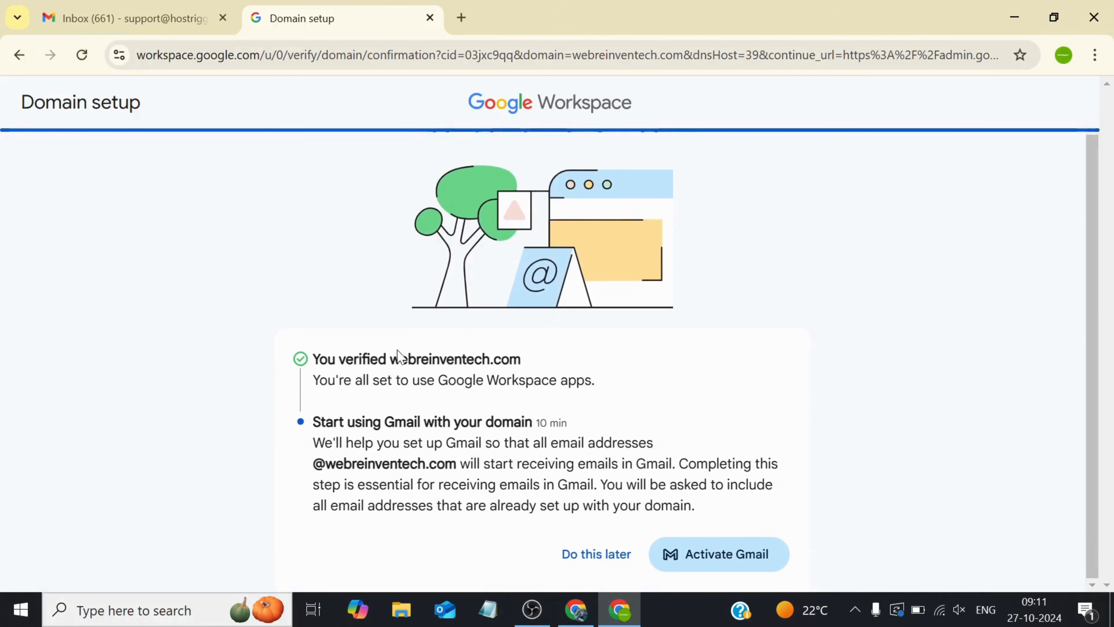
left_click(723, 556)
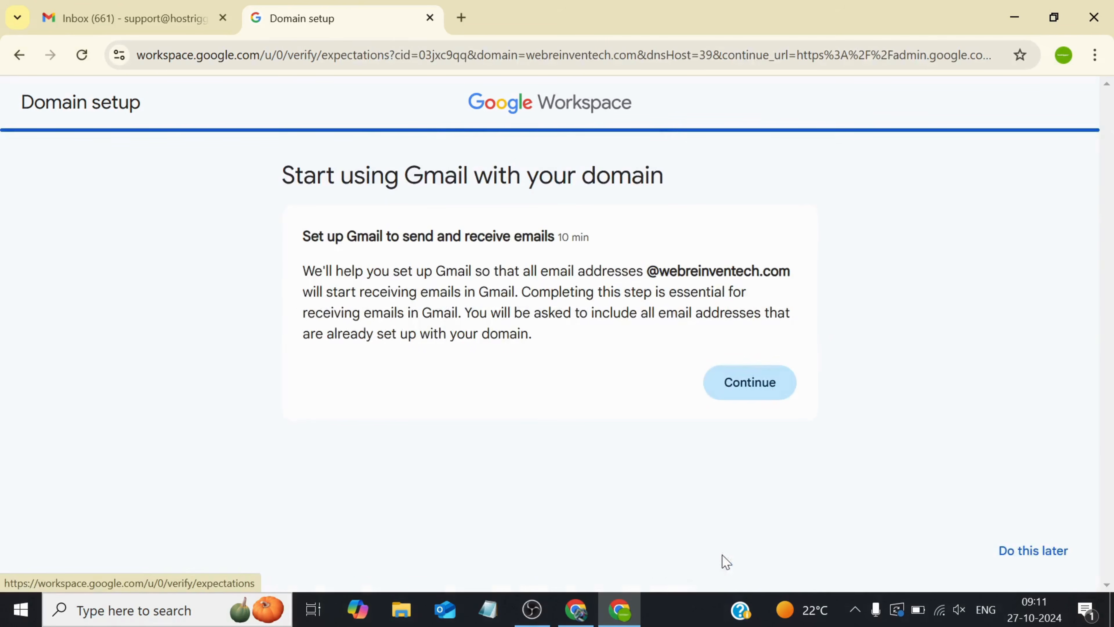
left_click(738, 389)
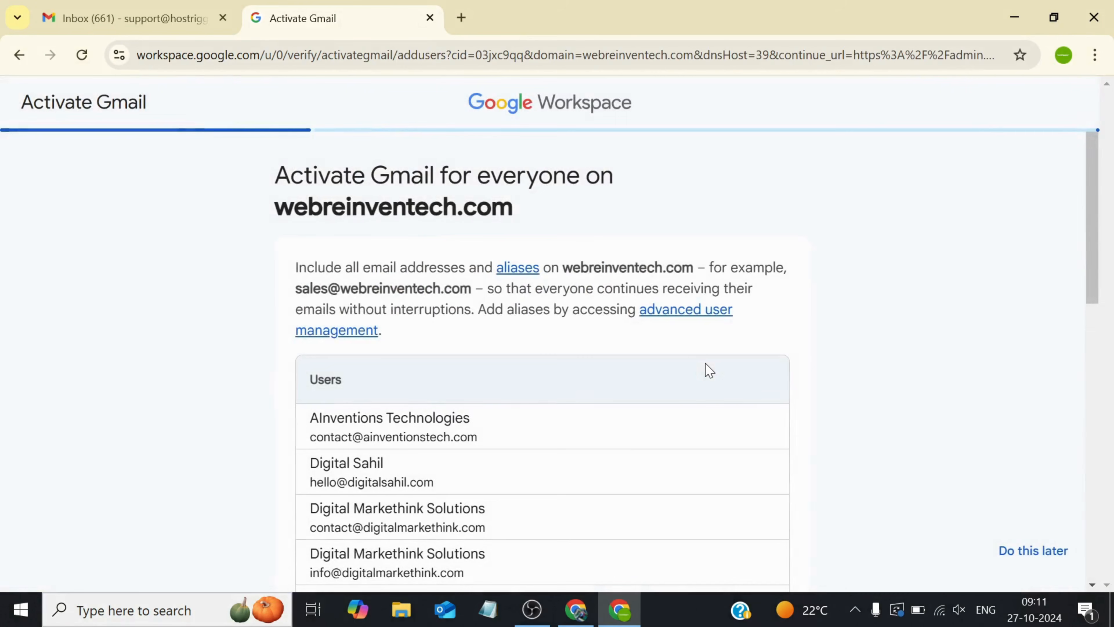
scroll(858, 421, "down", 10)
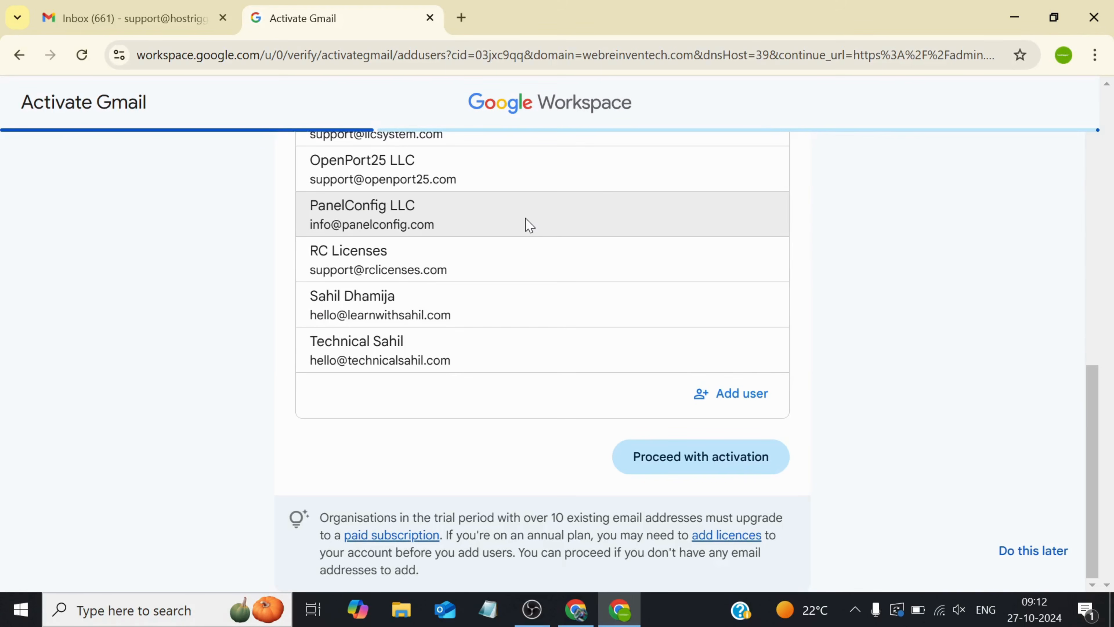
left_click(740, 406)
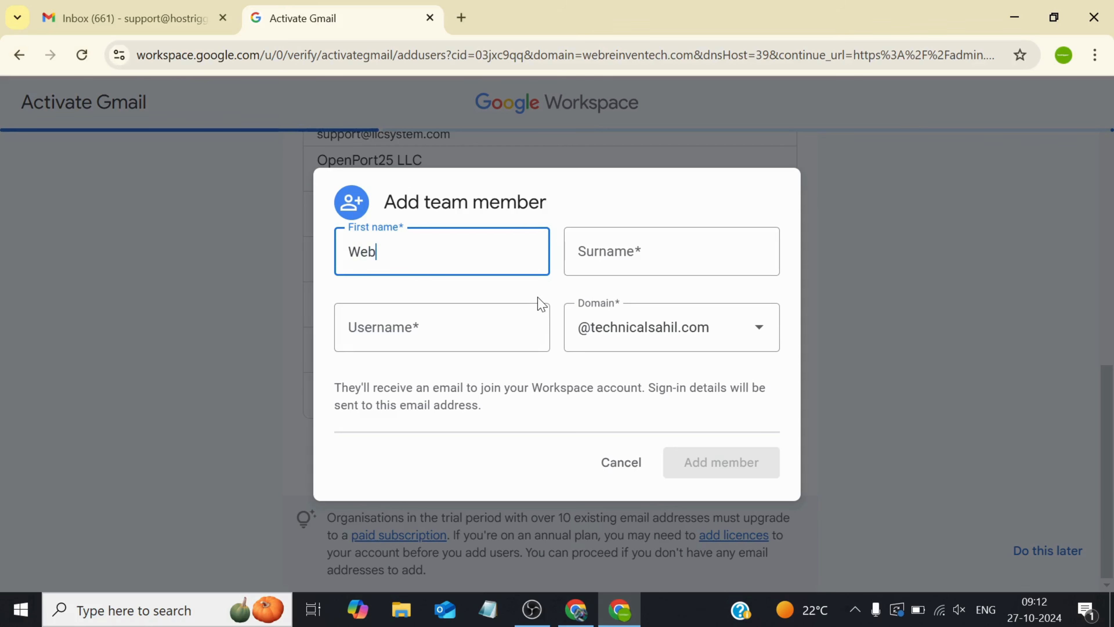
type("WebReinvent")
key("Tab")
type("T")
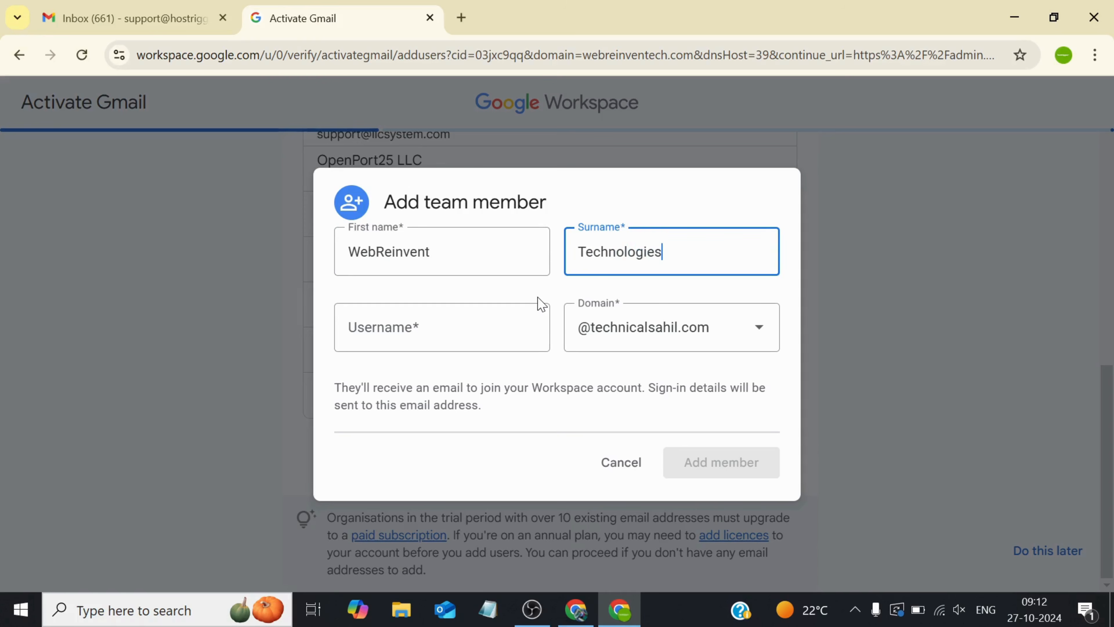
key("Tab")
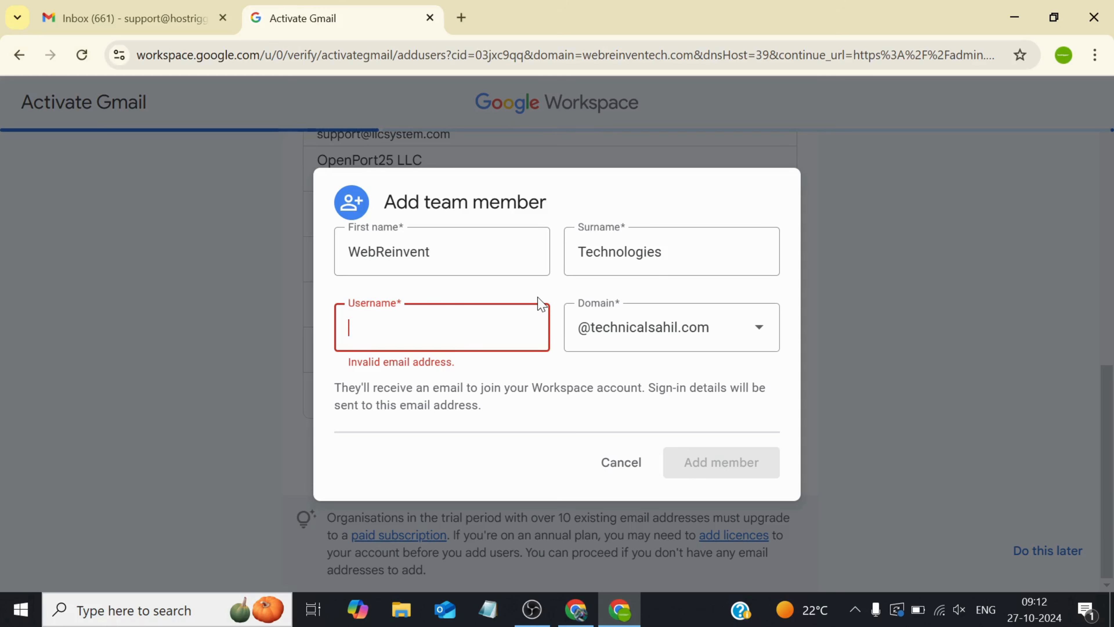
type("ontact")
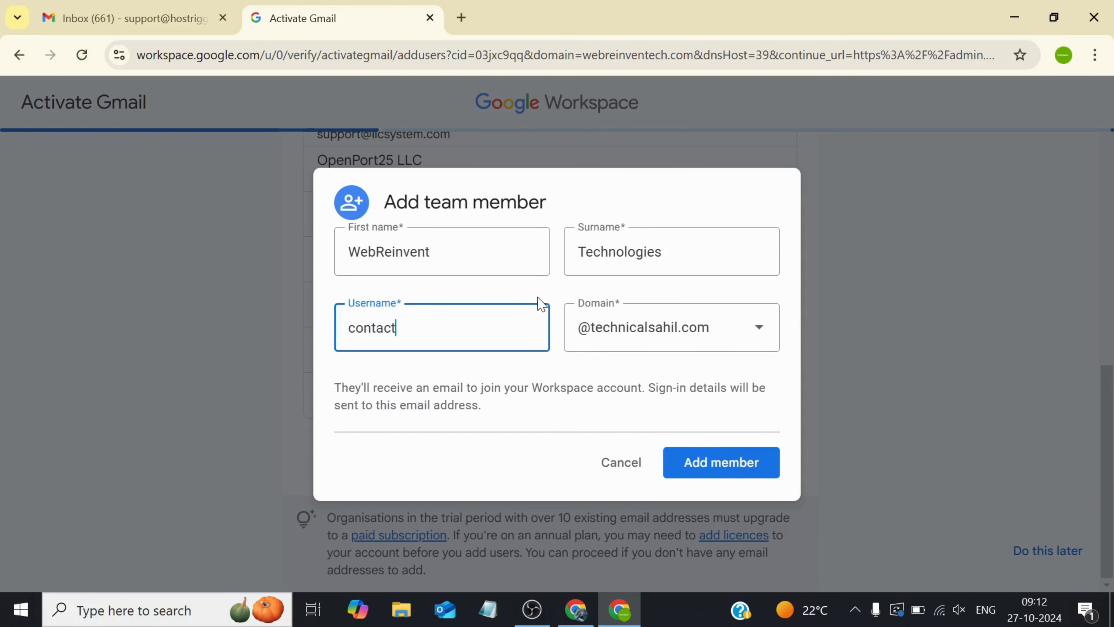
left_click(594, 328)
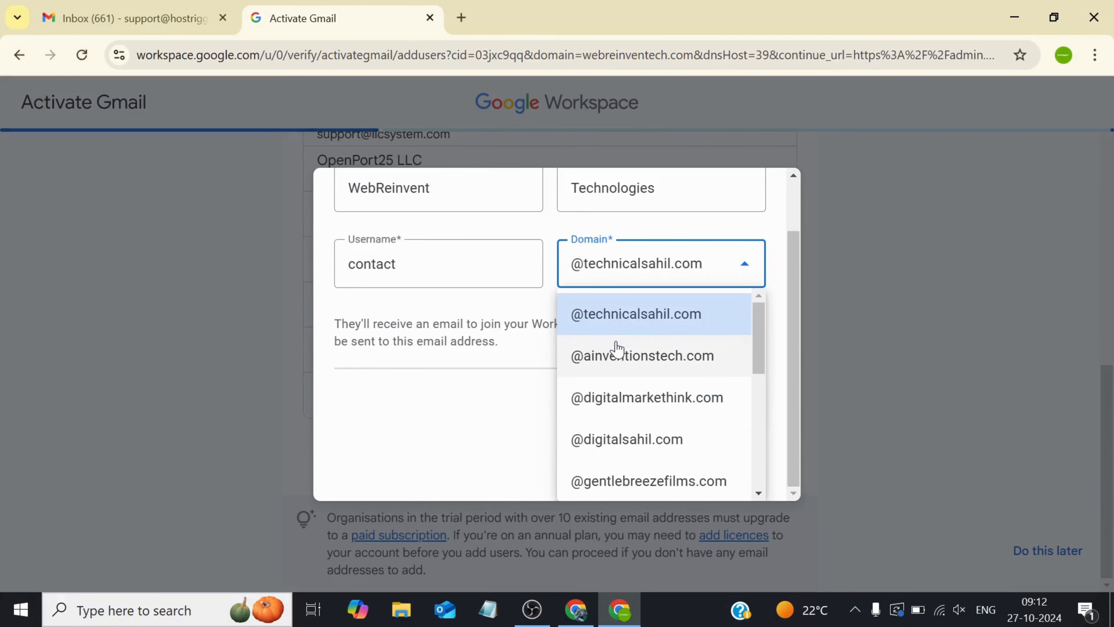
scroll(639, 378, "down", 7)
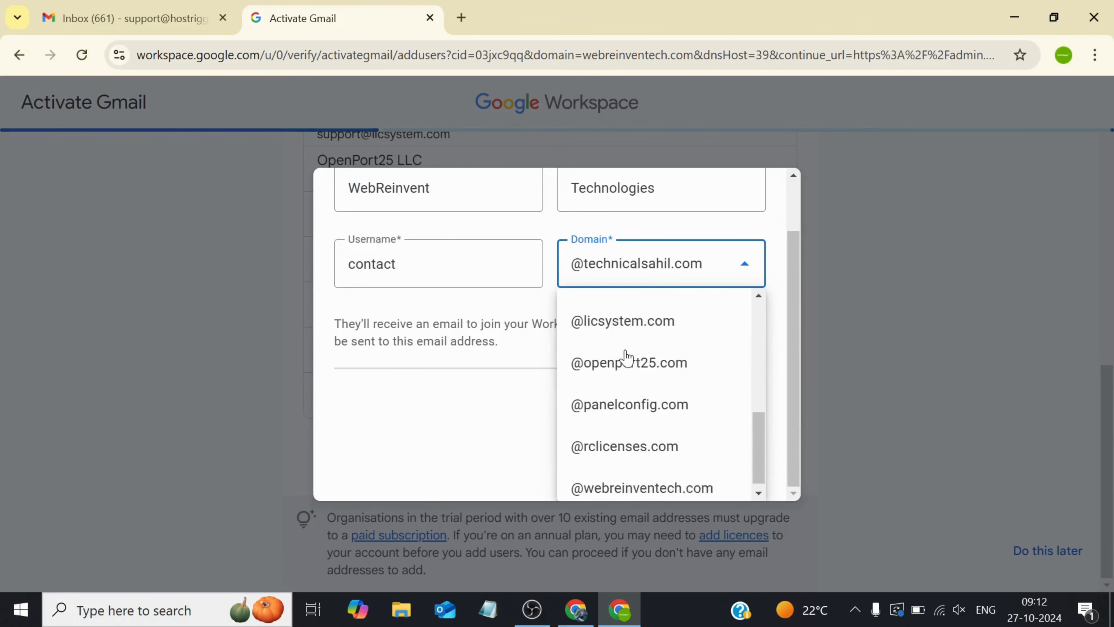
left_click(639, 481)
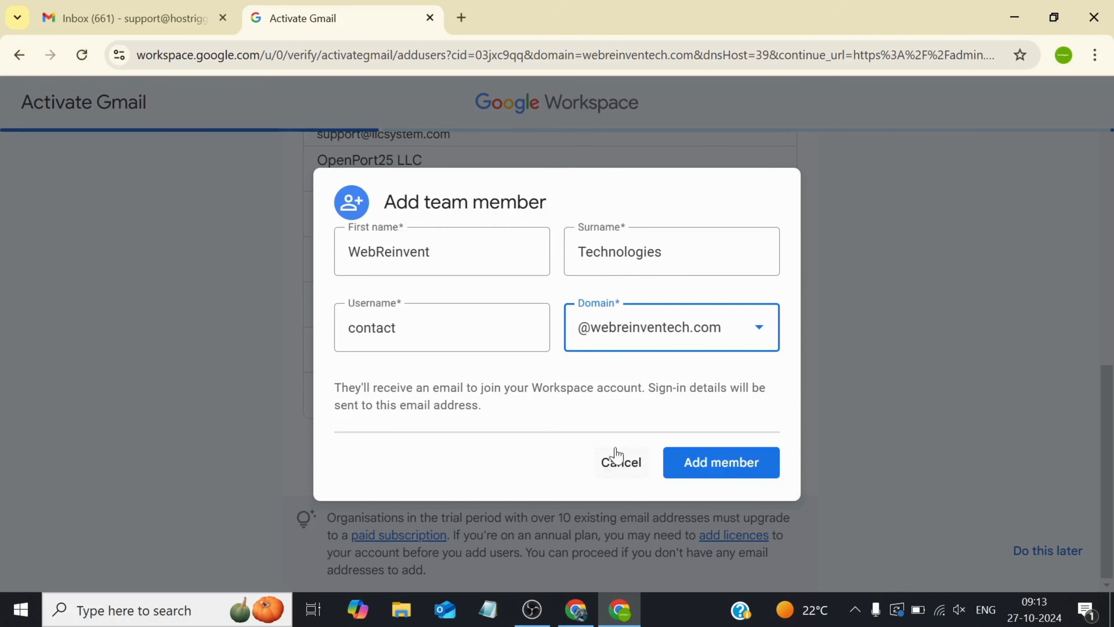
left_click(730, 463)
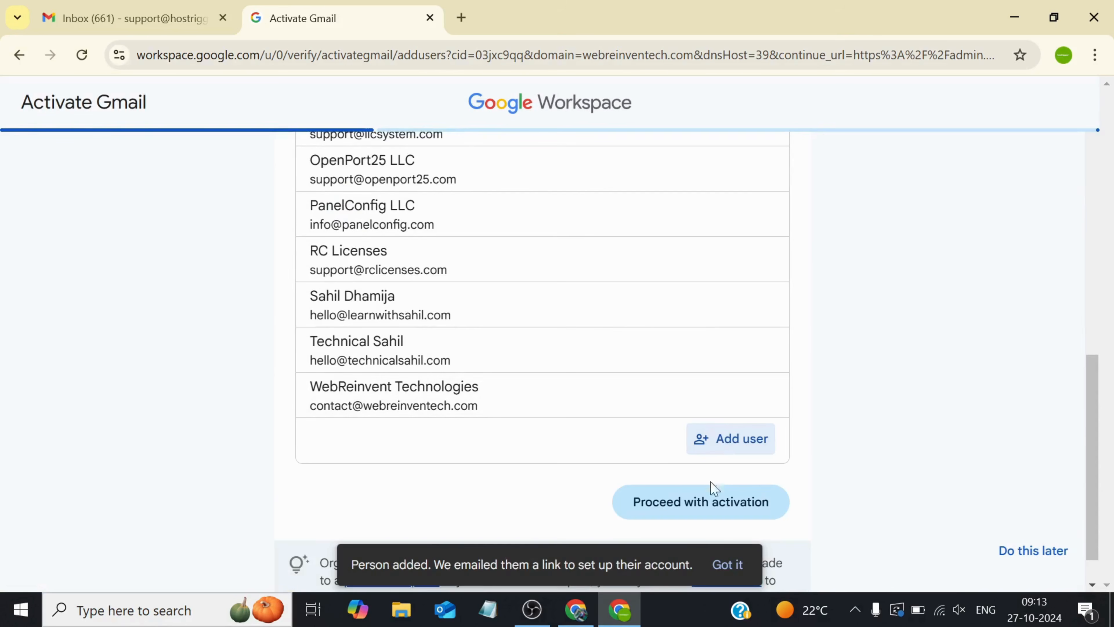
Step: Proceed with activation, check the SMTP.GOOGLE.COM MX record in Namecheap, and confirm it
left_click(723, 511)
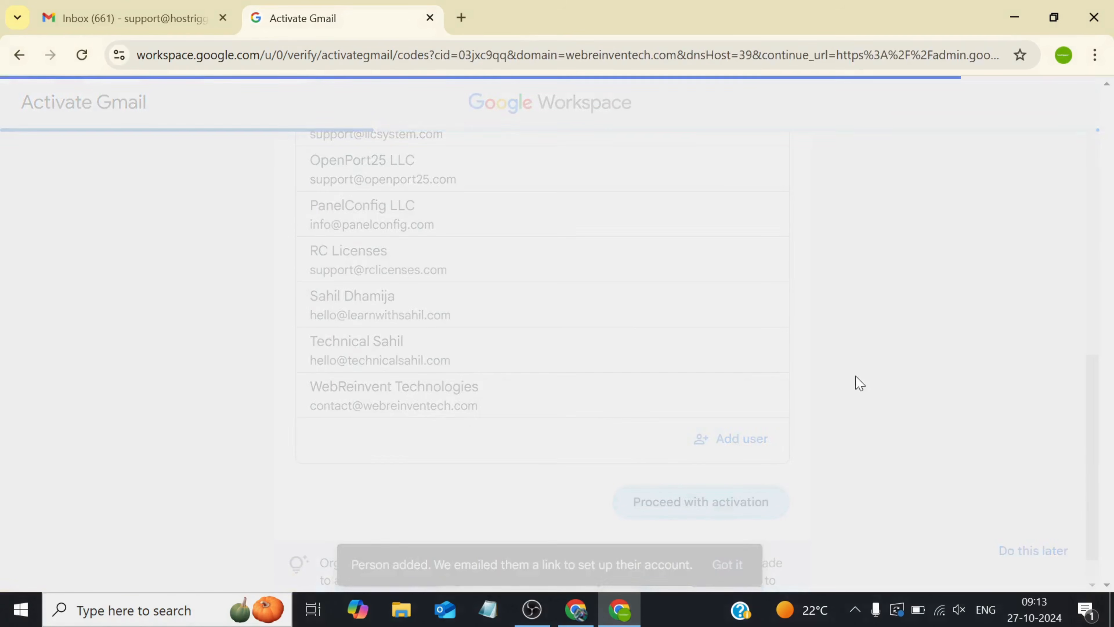
scroll(828, 357, "down", 5)
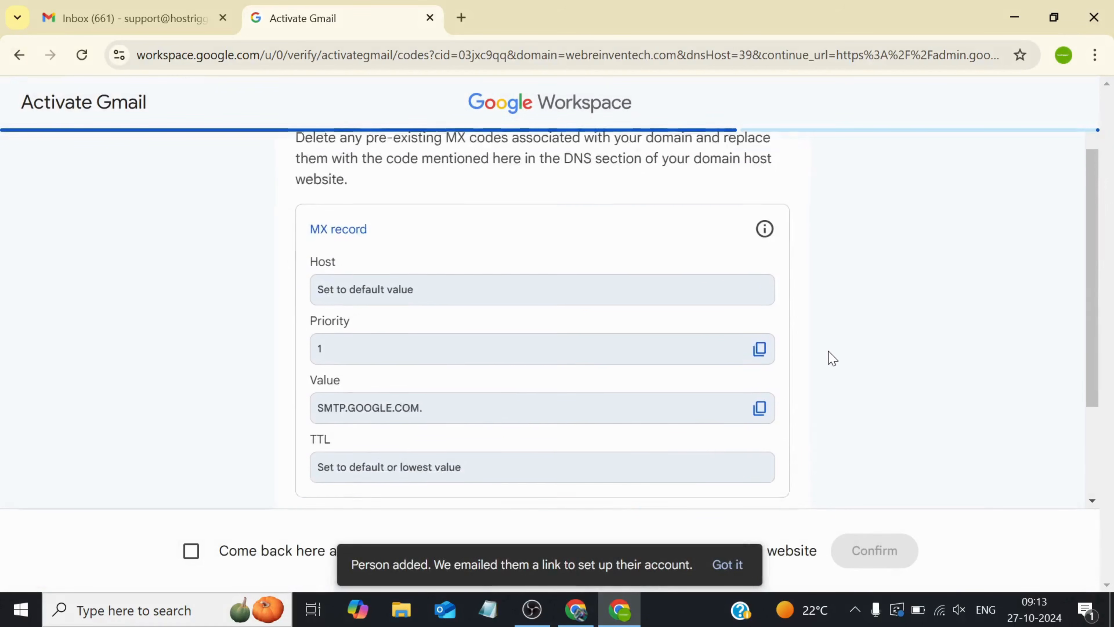
scroll(718, 296, "up", 2)
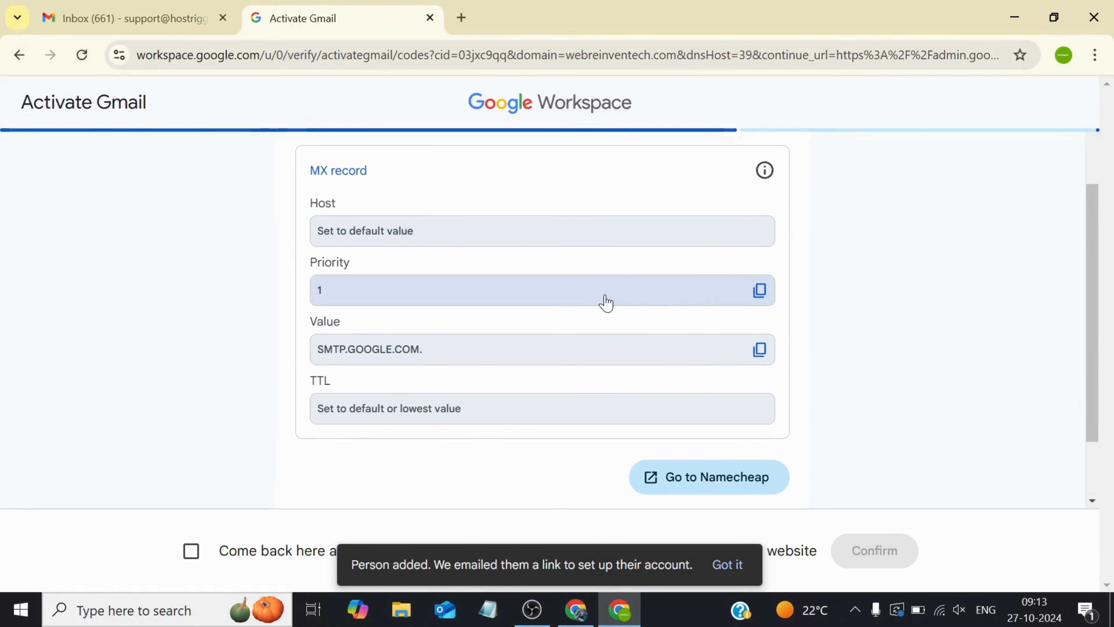
scroll(563, 300, "down", 2)
scroll(570, 307, "up", 2)
scroll(581, 318, "down", 2)
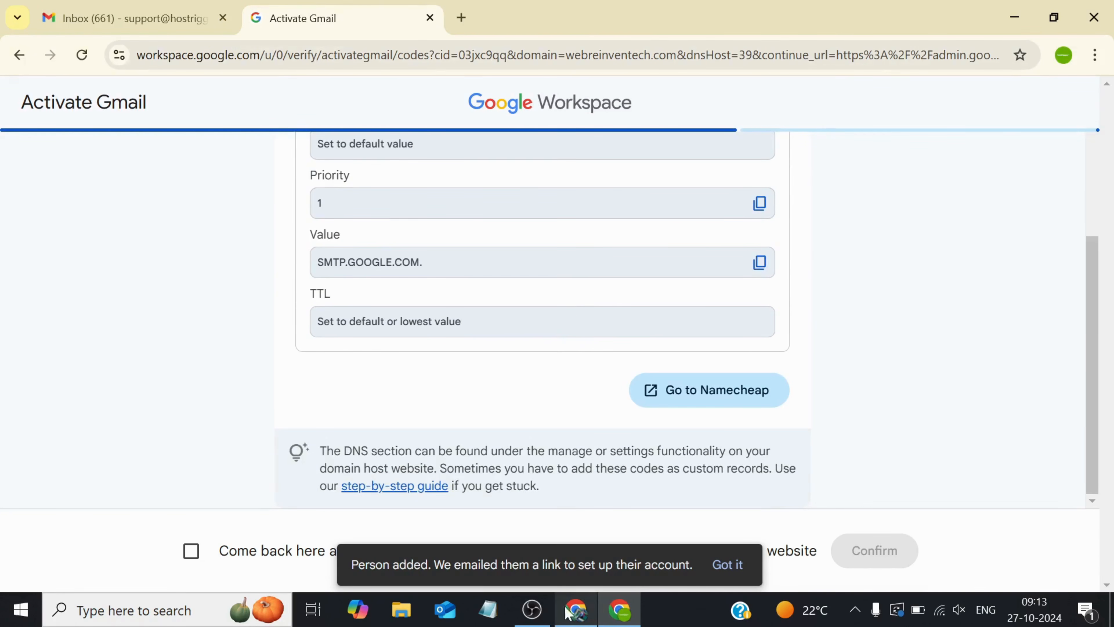
left_click(576, 610)
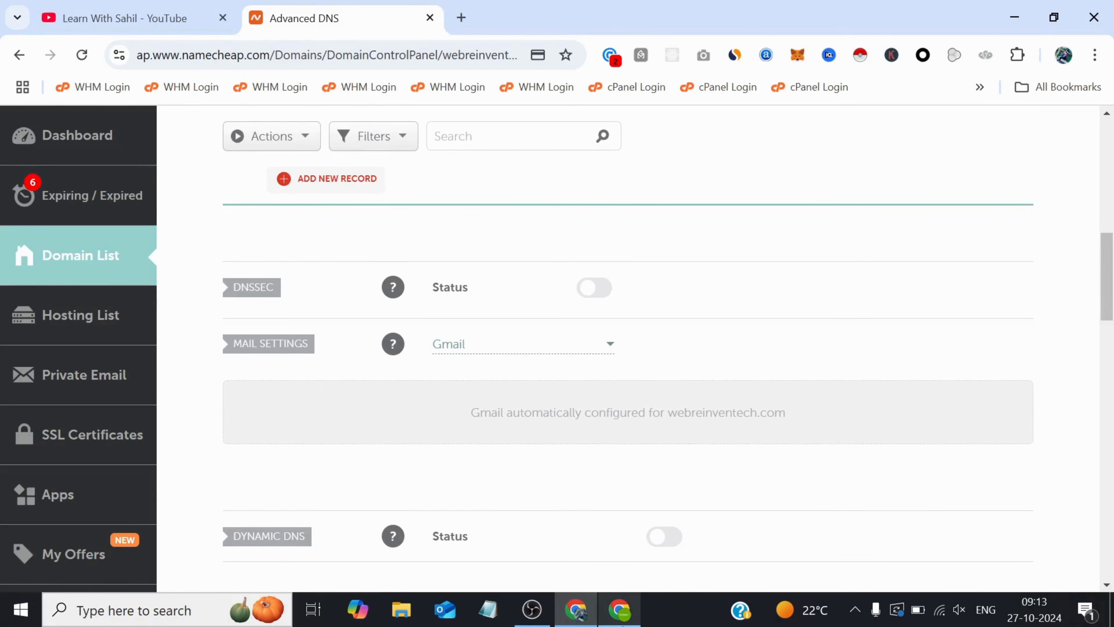
left_click(620, 610)
left_click(189, 550)
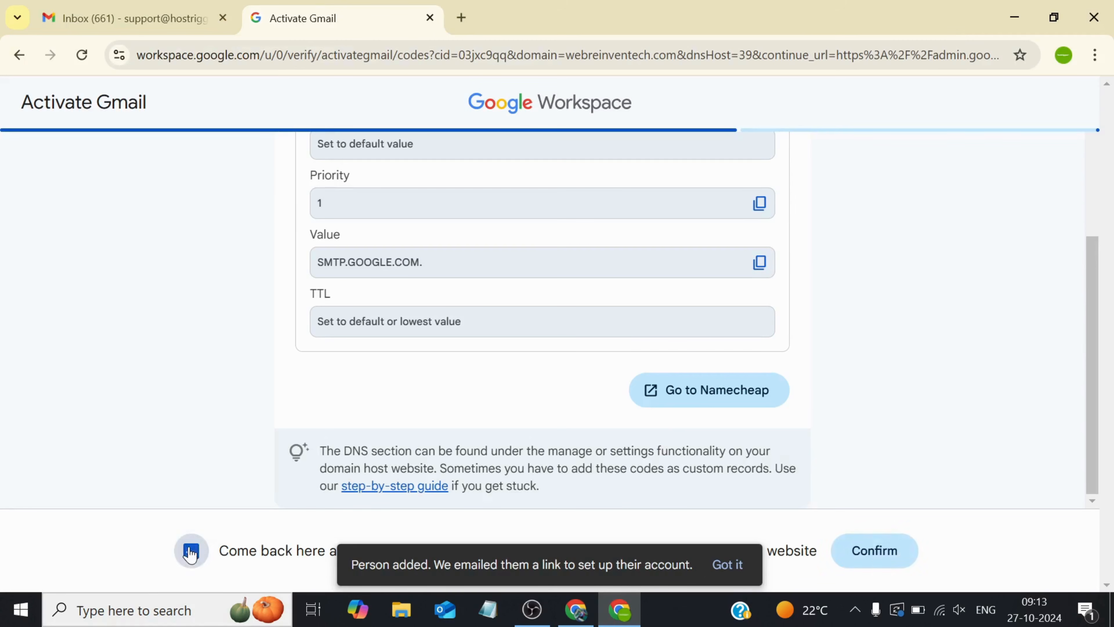
left_click(893, 550)
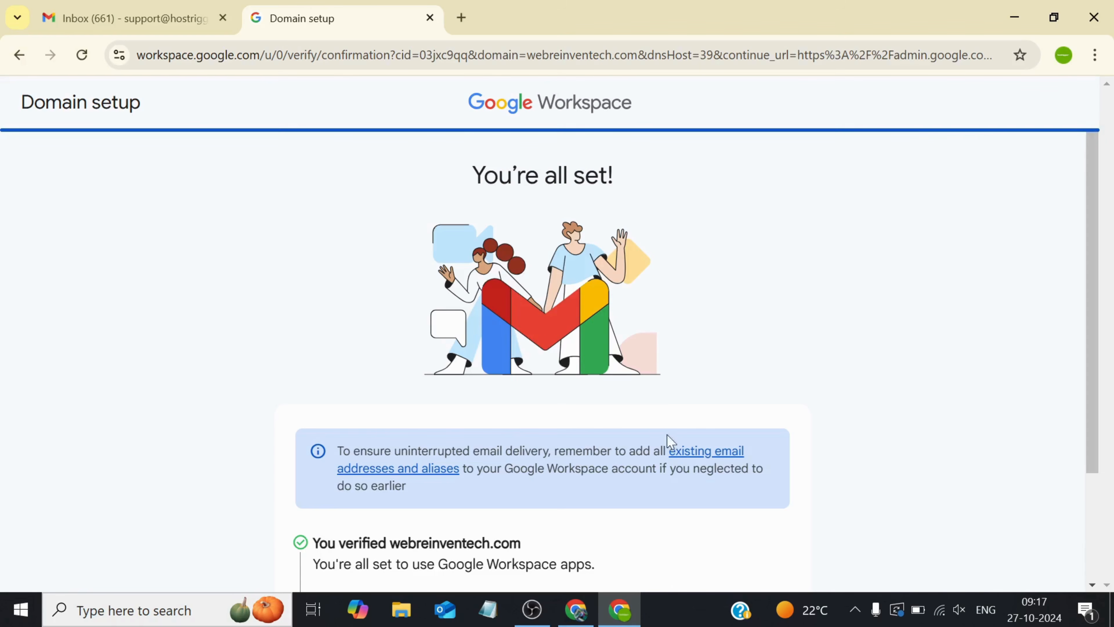
Step: Finish domain setup with Done once webreinventech.com shows verified and Gmail ready
scroll(667, 439, "down", 3)
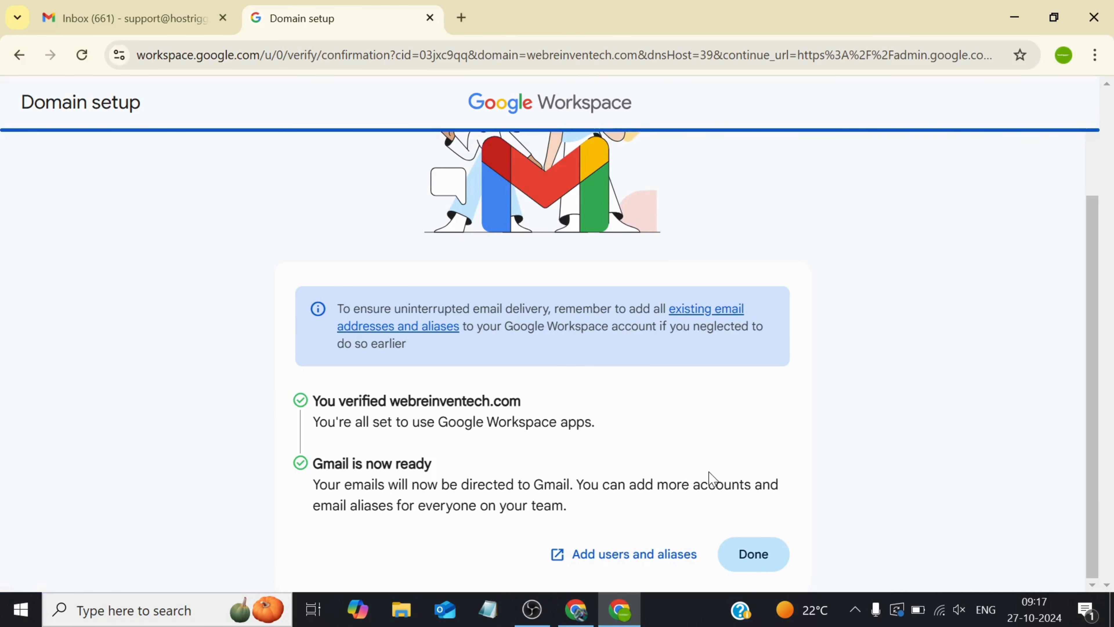
left_click(770, 561)
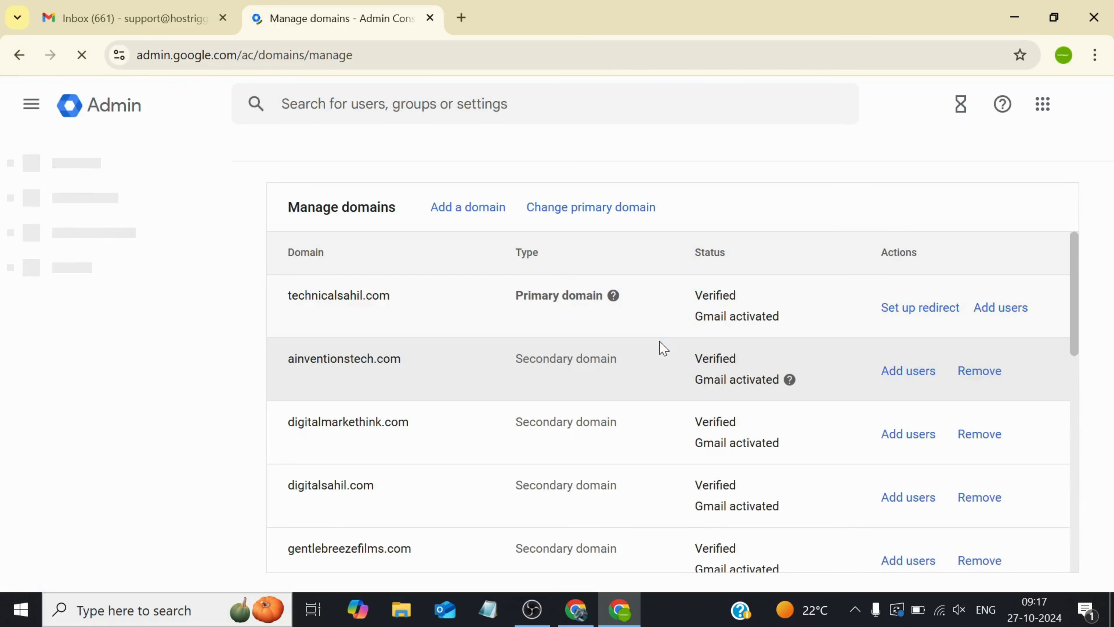
Step: Go to Directory > Users and open WebReinvent Technologies' account details
scroll(614, 305, "down", 10)
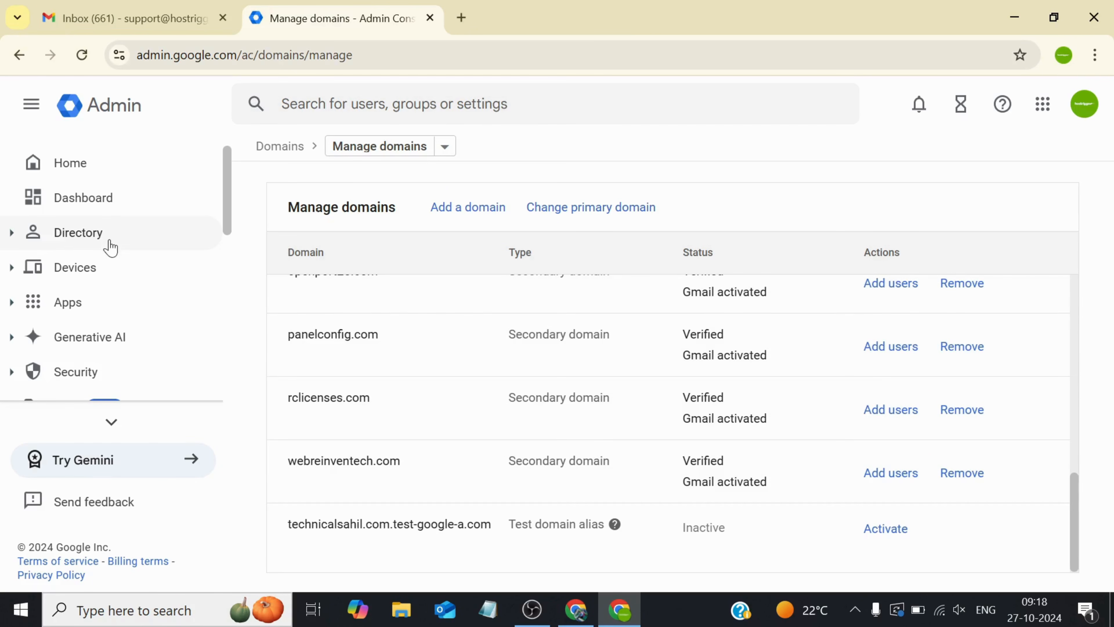
left_click(14, 234)
left_click(16, 239)
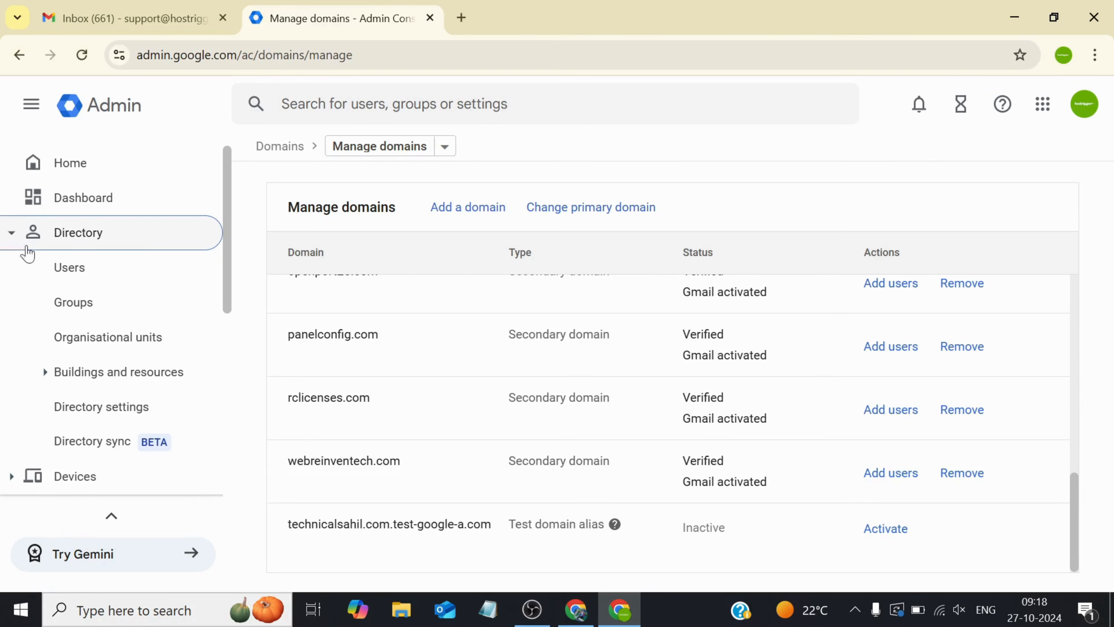
left_click(66, 272)
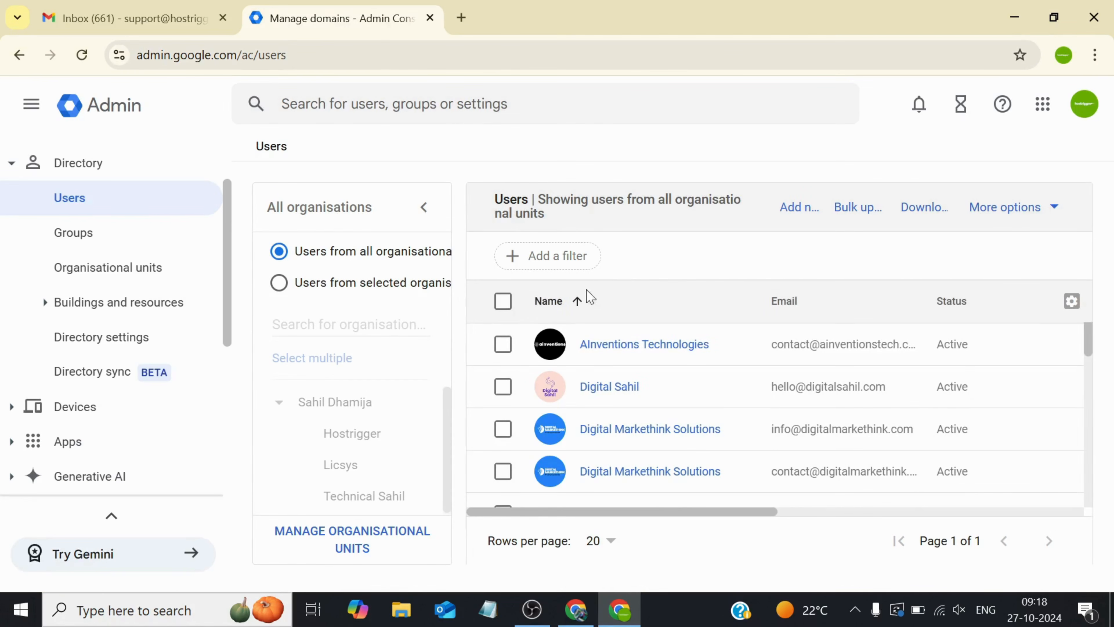
scroll(614, 351, "down", 5)
scroll(630, 359, "down", 3)
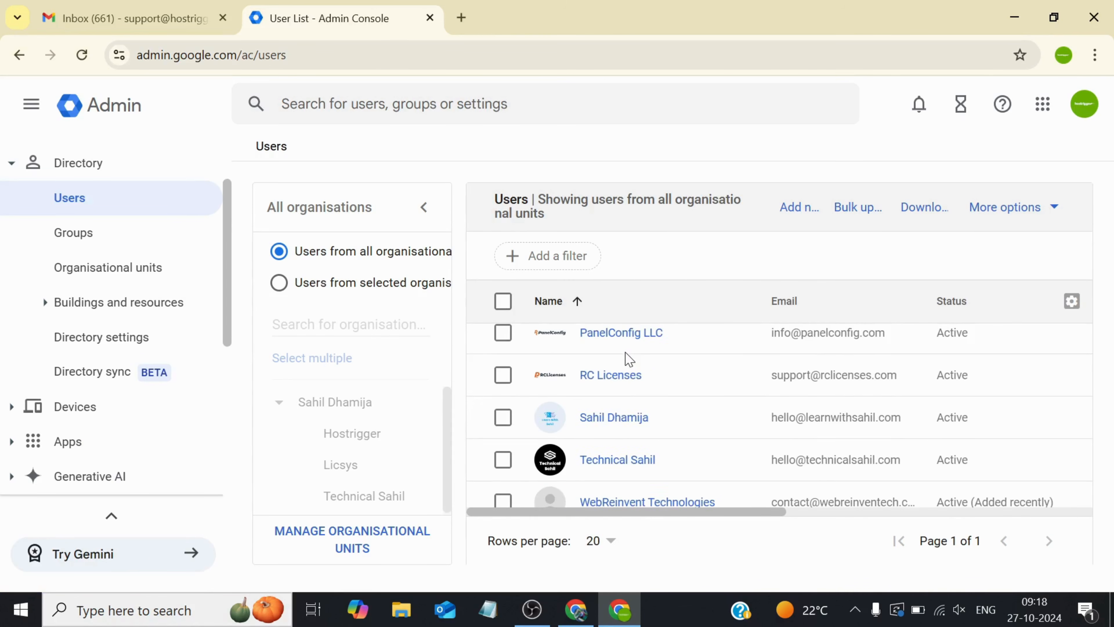
left_click(644, 495)
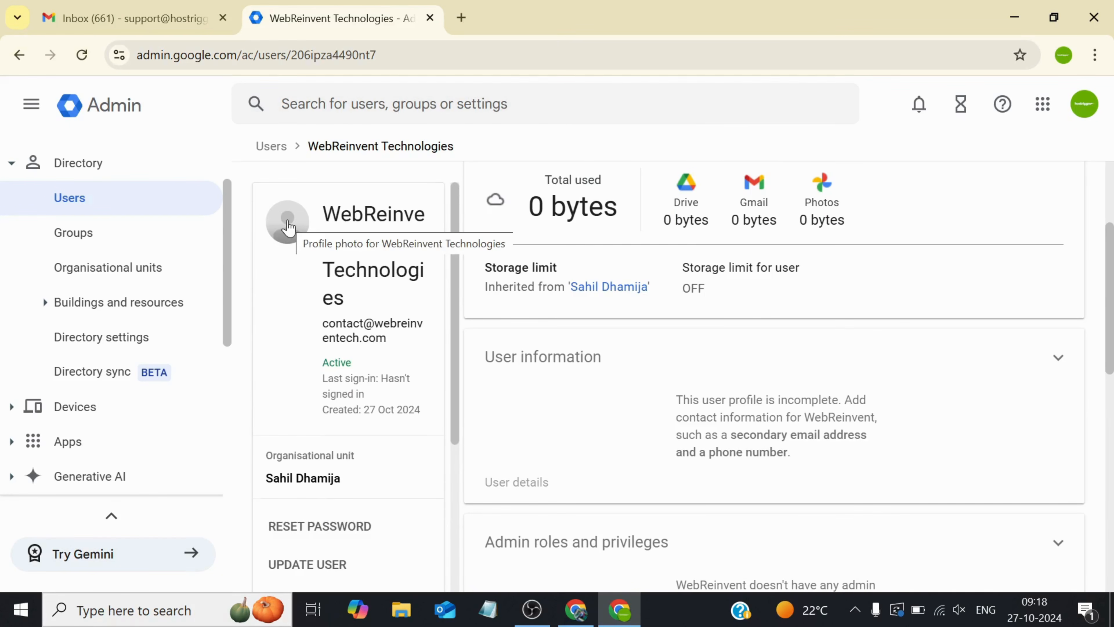
scroll(354, 319, "down", 3)
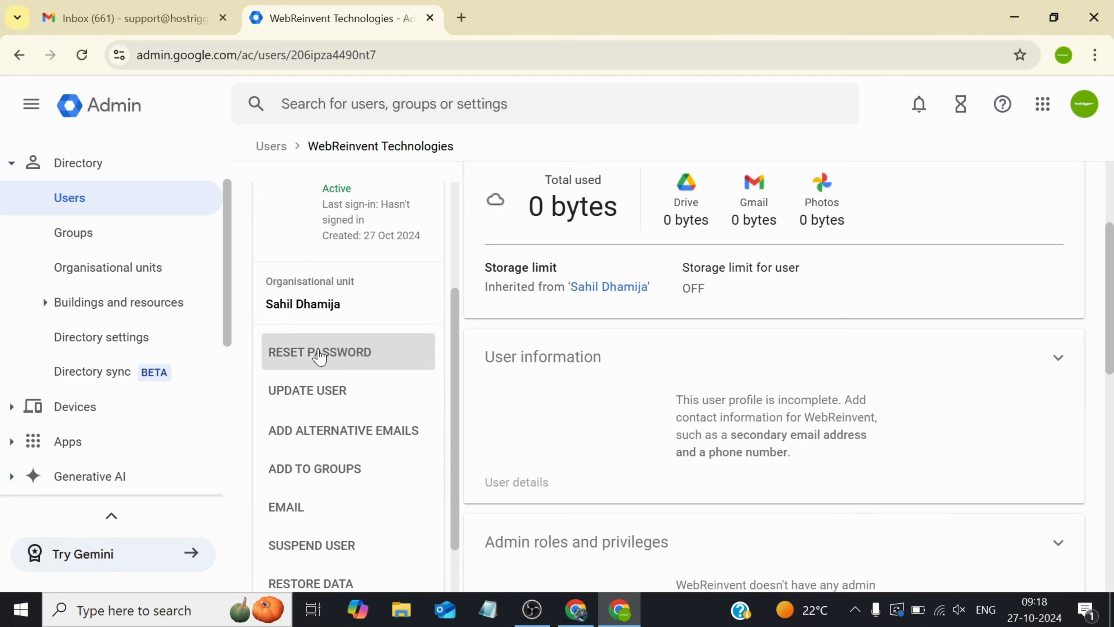
Step: Reset the WebReinvent Technologies user's password to an auto-generated one, reveal it and copy it
left_click(319, 354)
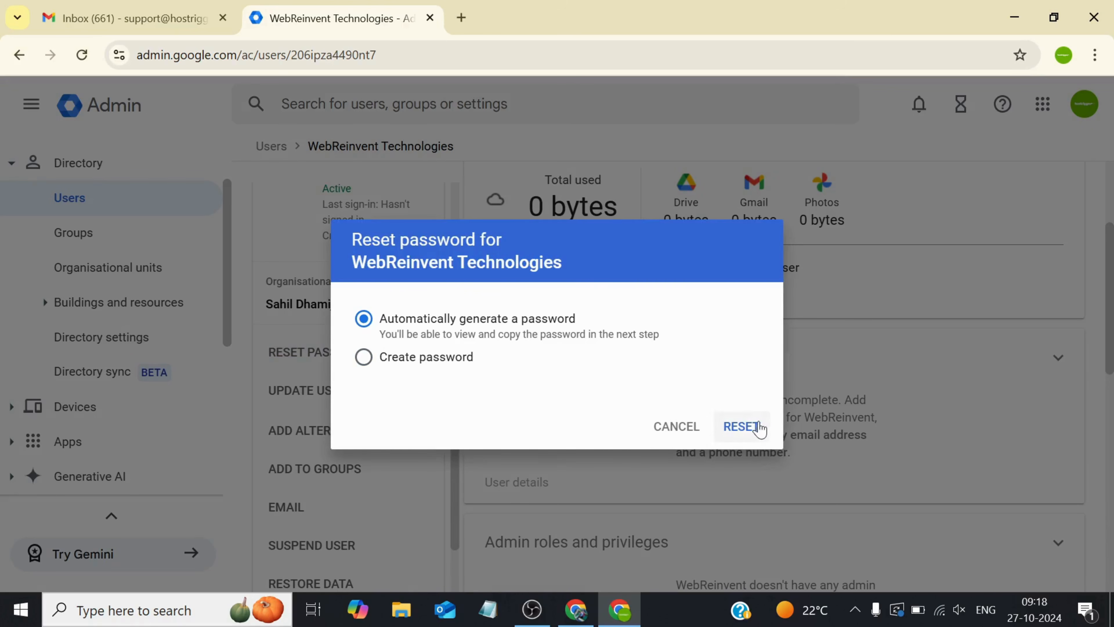
left_click(747, 426)
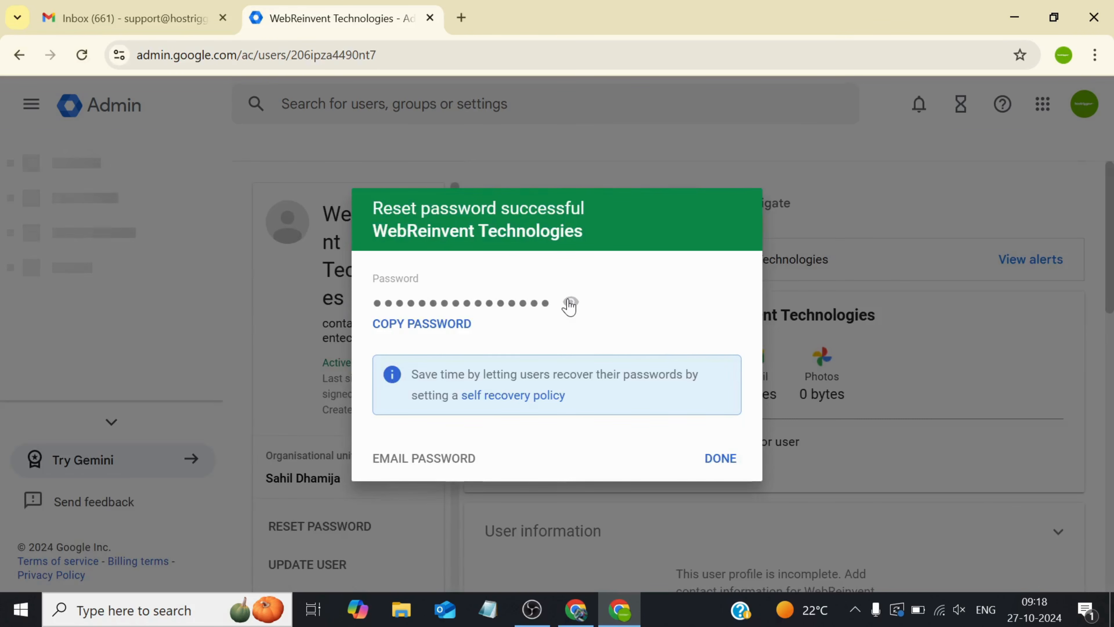
left_click(570, 303)
left_click(448, 326)
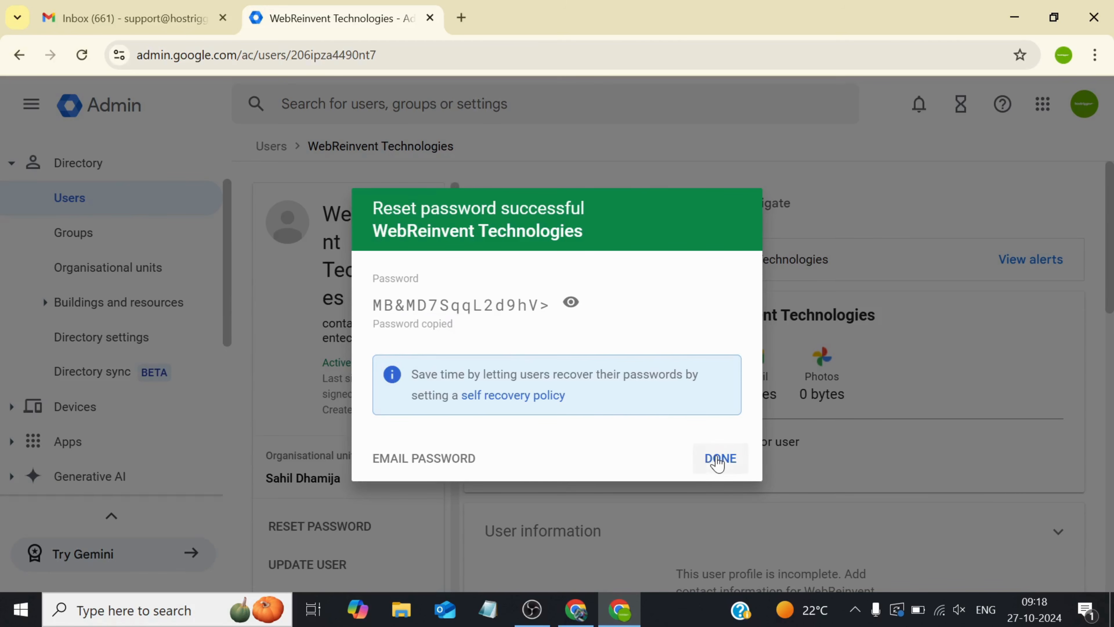
left_click(719, 459)
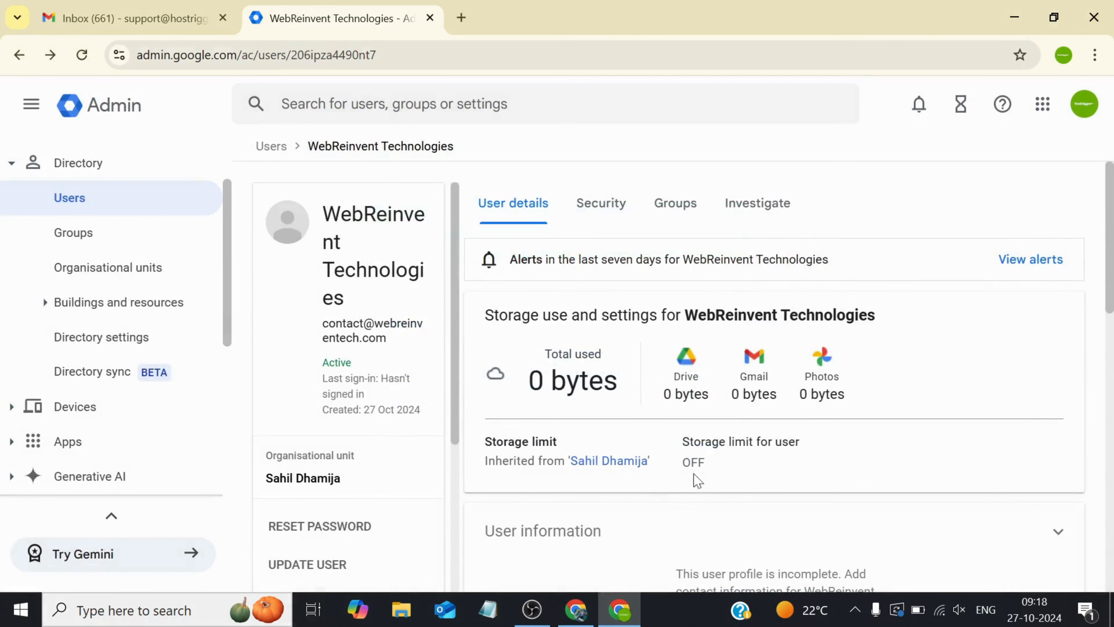
Step: Paste the copied password into a blank Notepad note and minimize Notepad
left_click(488, 609)
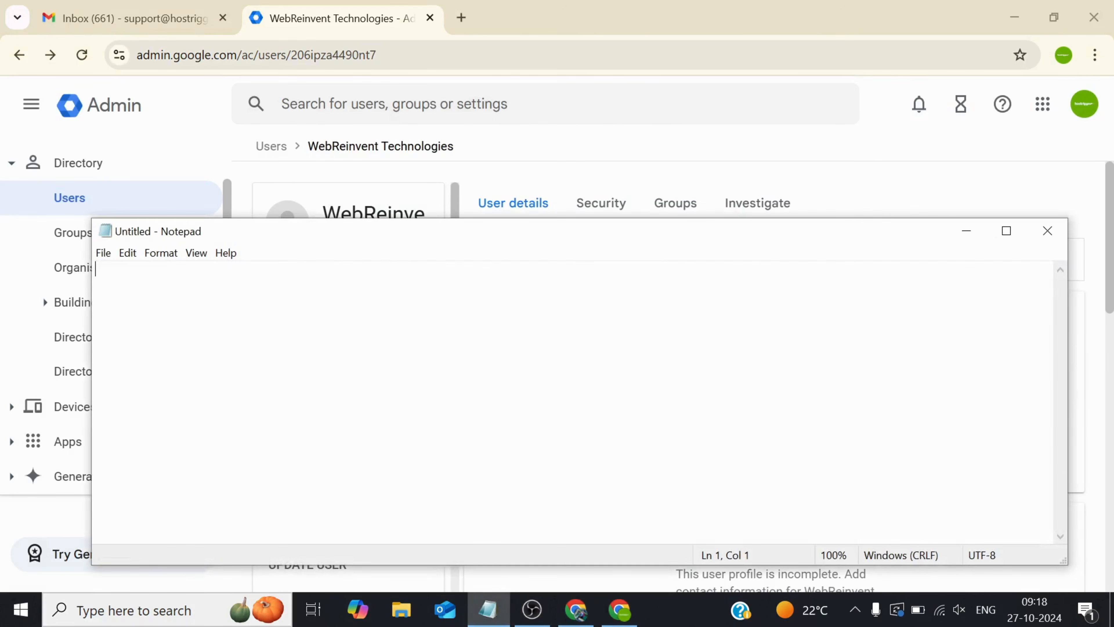
right_click(408, 307)
left_click(451, 375)
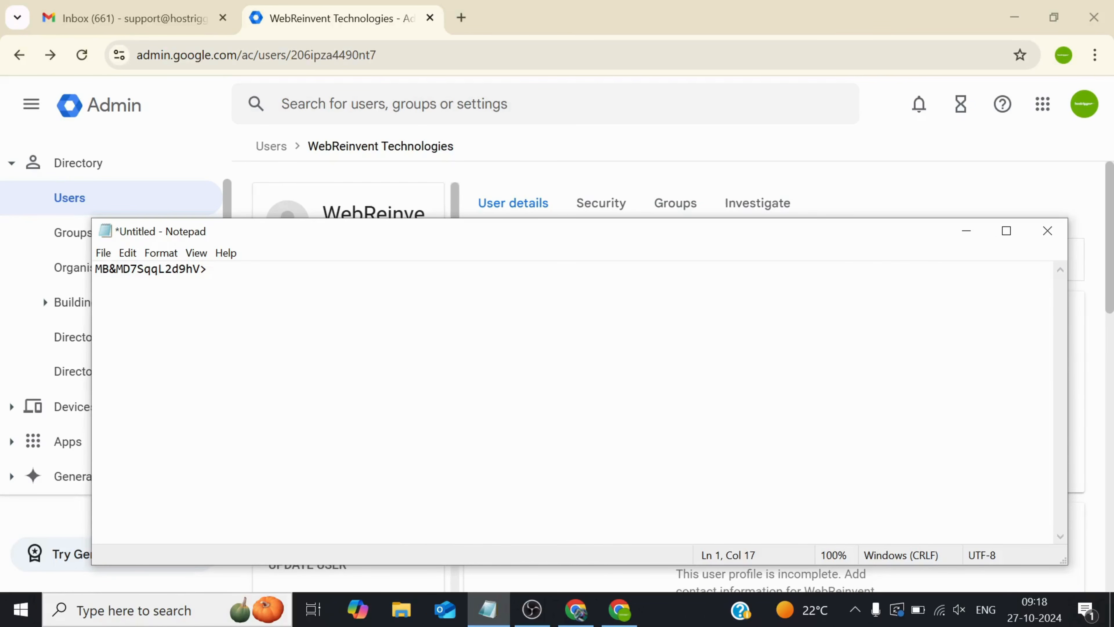
left_click(967, 230)
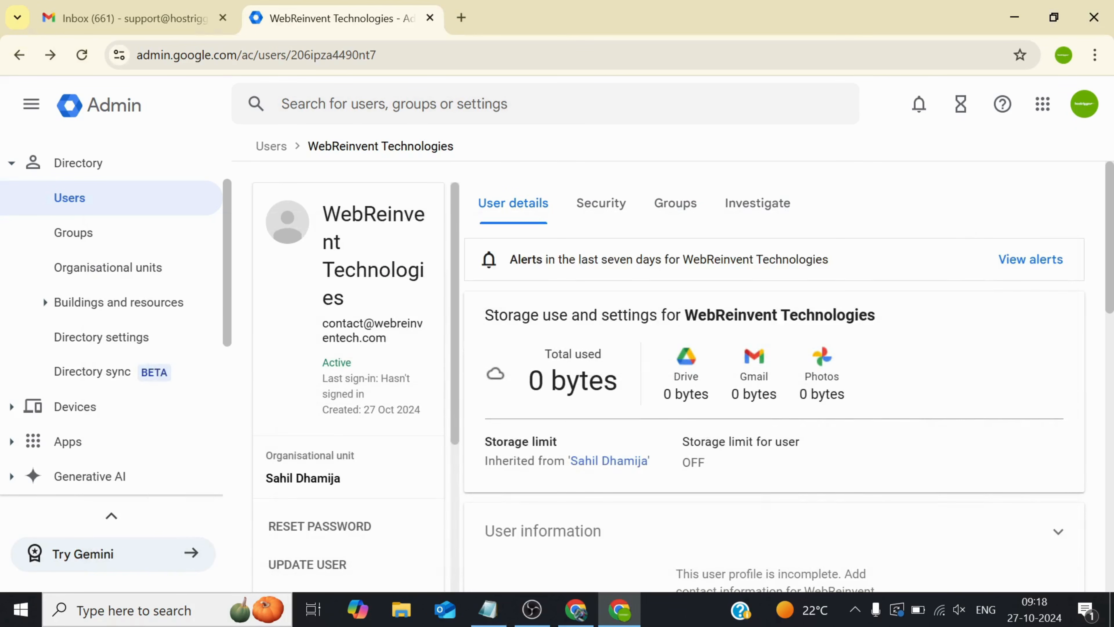
Step: Copy the user's email address from their details page
left_click_drag(380, 337, 329, 323)
right_click(328, 332)
left_click(351, 344)
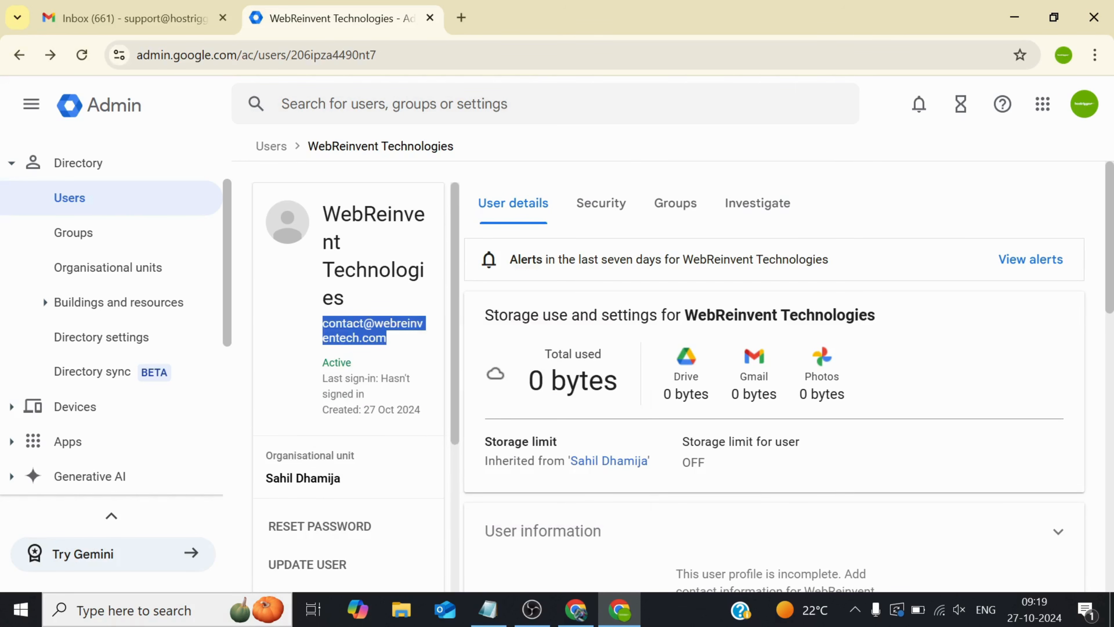
Step: Create a new Chrome profile from the profile menu
left_click(576, 609)
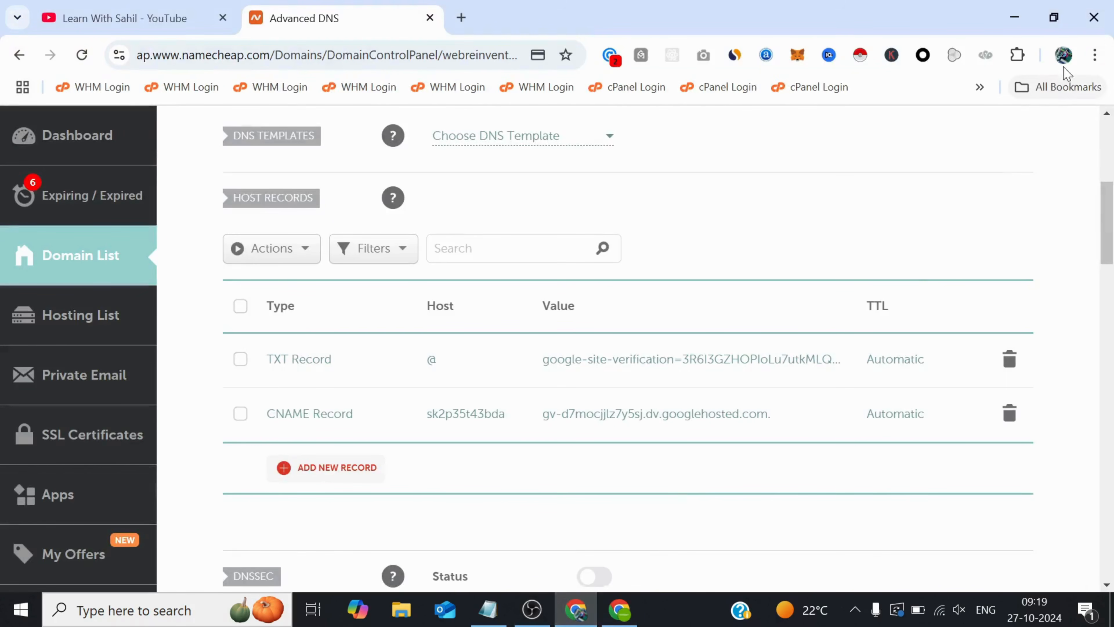
left_click(1064, 55)
scroll(953, 431, "down", 5)
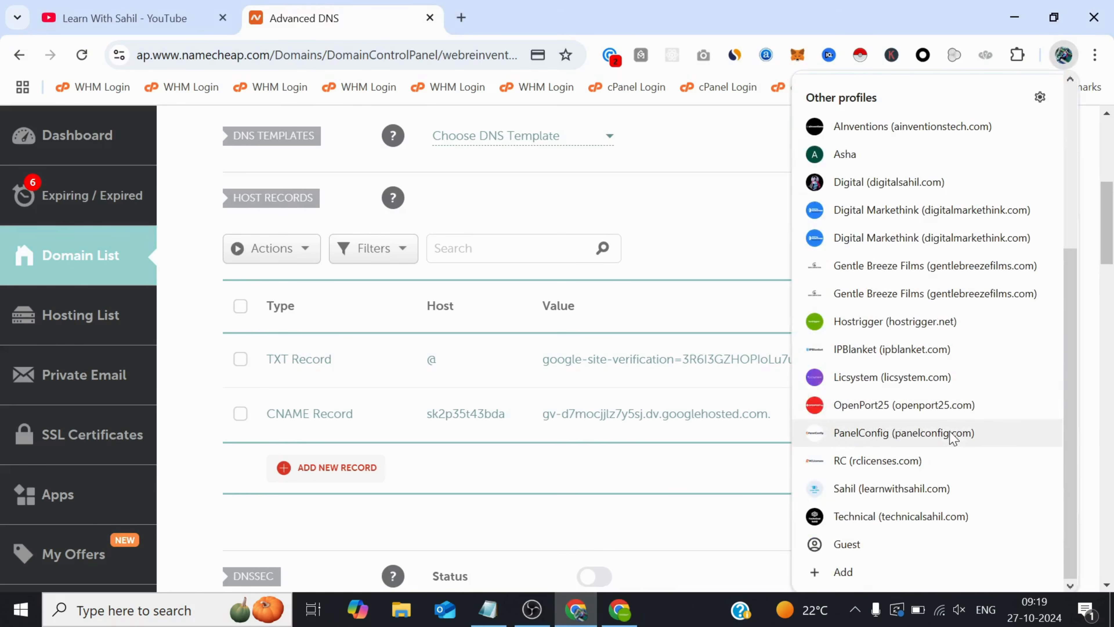
left_click(885, 576)
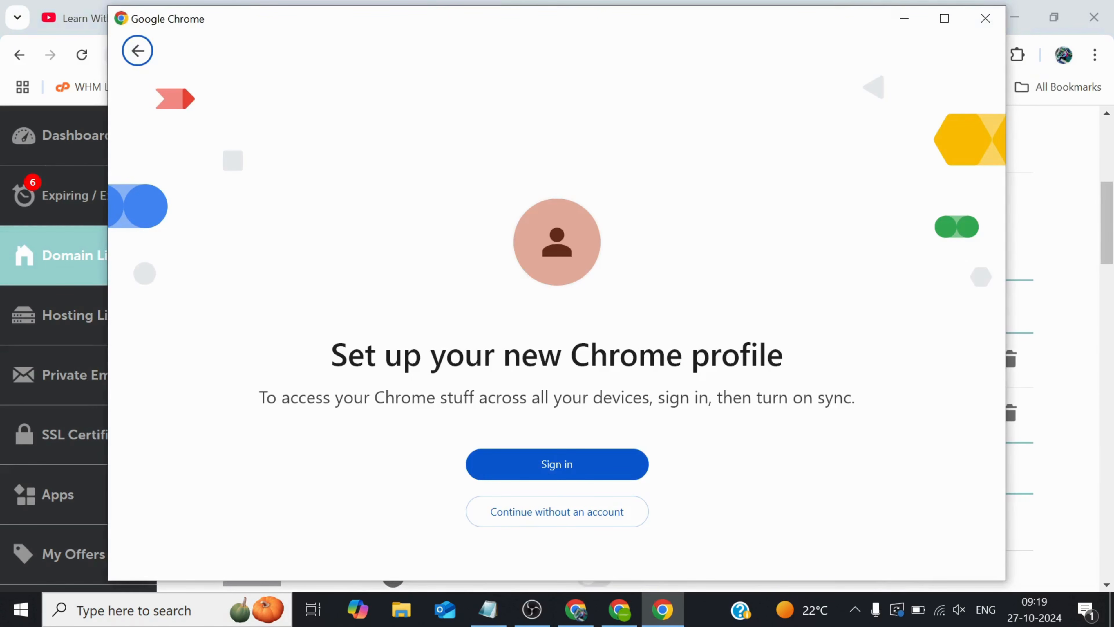
Step: Sign in to the new profile using the copied user's email address
left_click(570, 464)
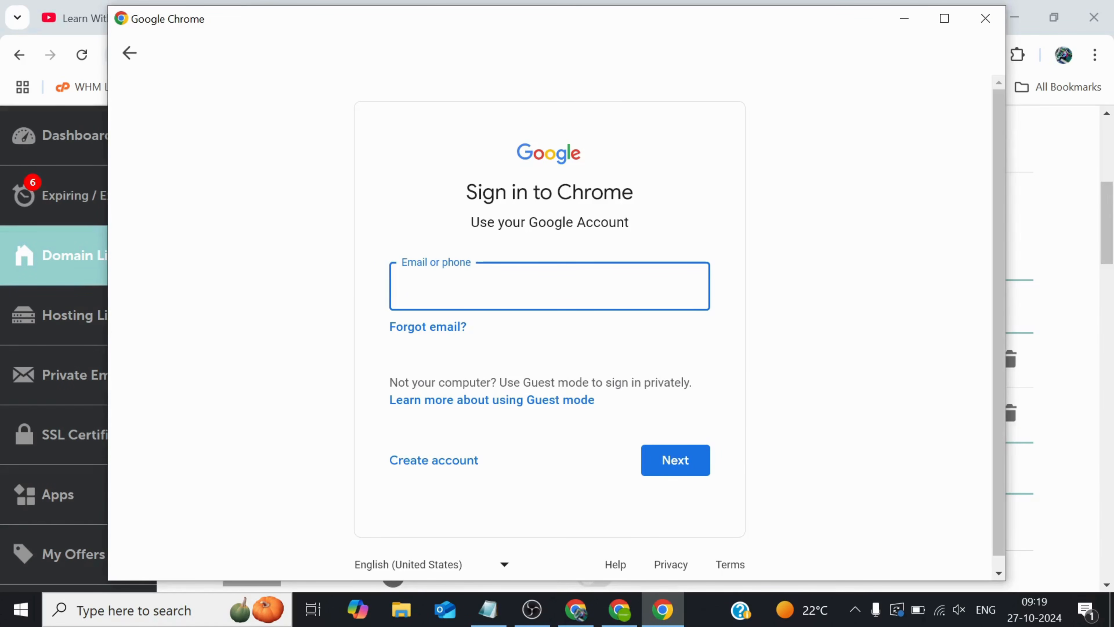
key("ctrl+v")
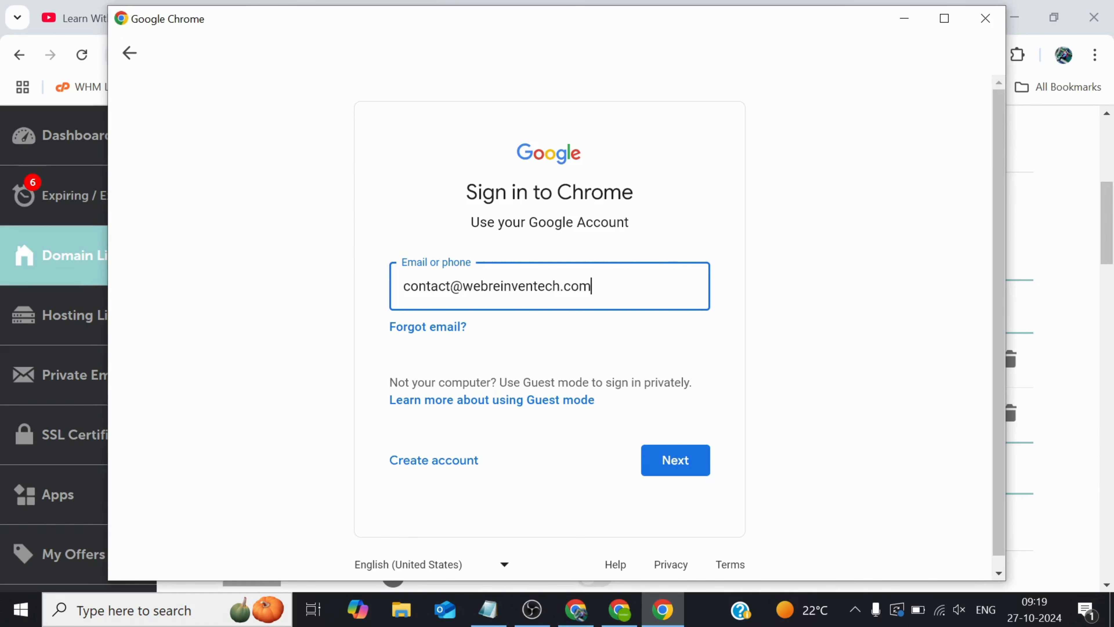
left_click(662, 459)
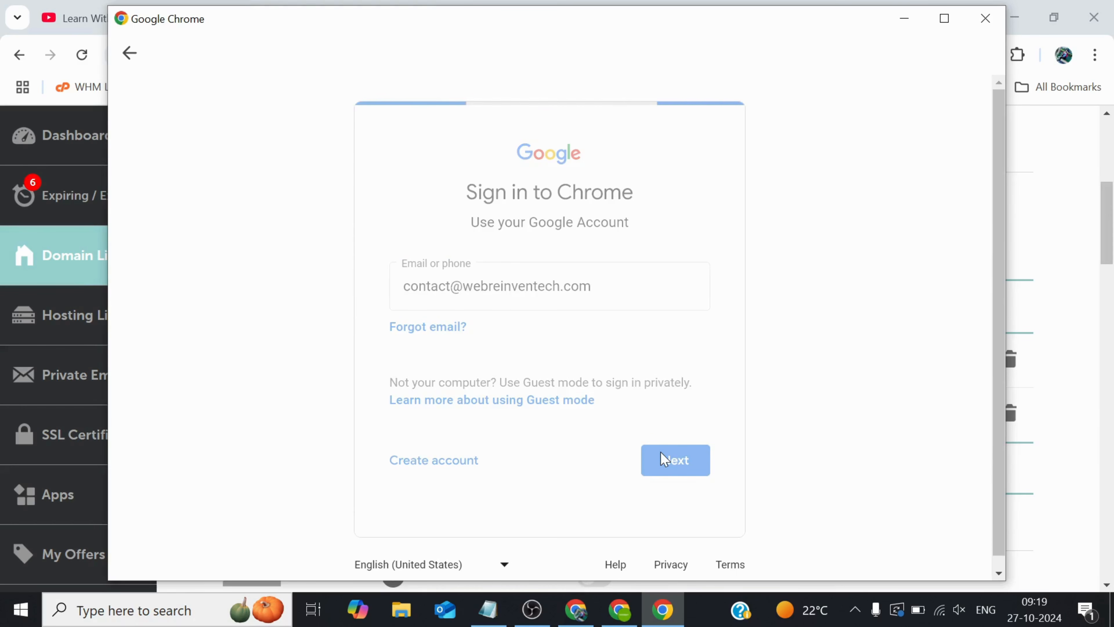
Step: Enter the temporary password copied from the Notepad note and submit it
left_click(503, 616)
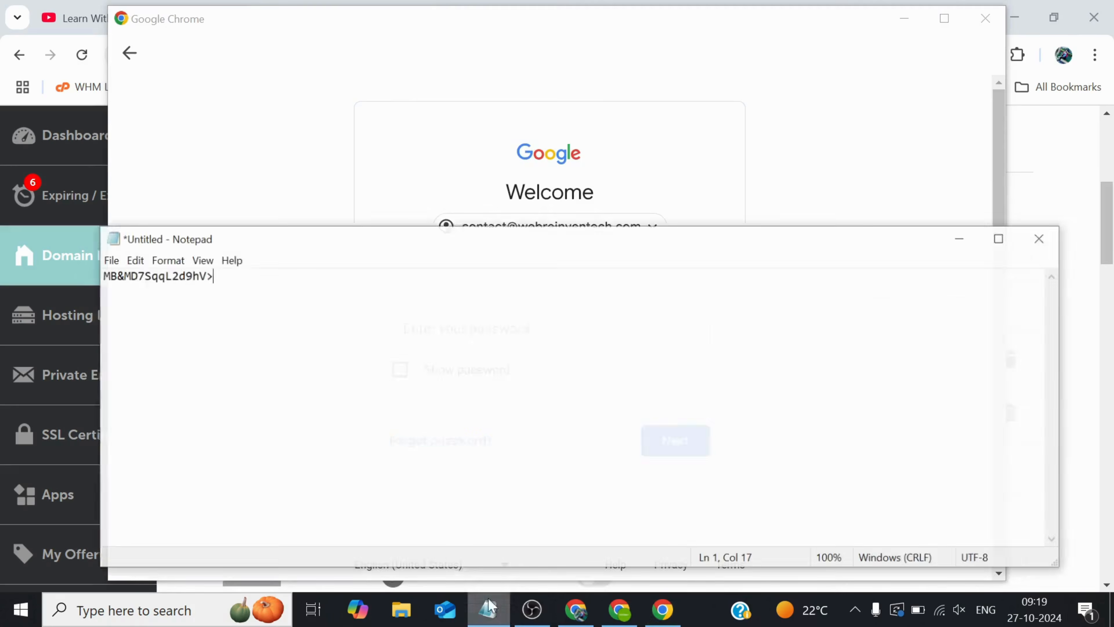
key("shift+Left")
key("shift+Left")
key("shift+Left")
key("shift+Left")
key("shift+Left")
key("shift+Left")
key("shift+Left")
key("shift+Left")
key("shift+Left")
key("shift+Left")
key("shift+Left")
key("shift+Left")
key("shift+Left")
key("shift+Left")
key("shift+Left")
key("shift+Left")
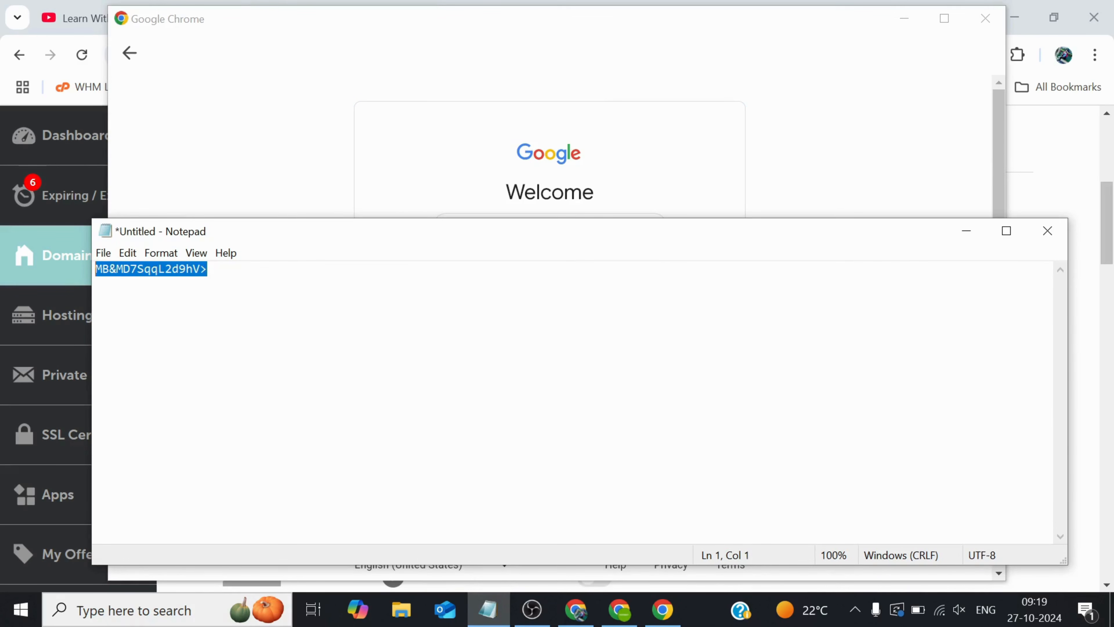
right_click(100, 269)
left_click(145, 321)
left_click(958, 233)
key("ctrl+v")
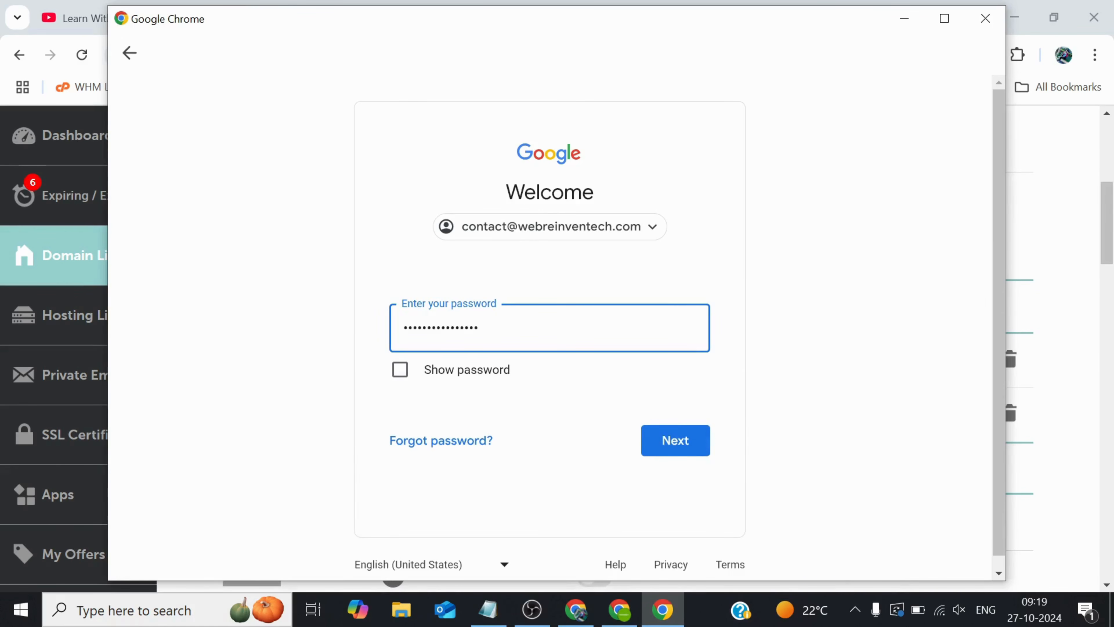
left_click(674, 443)
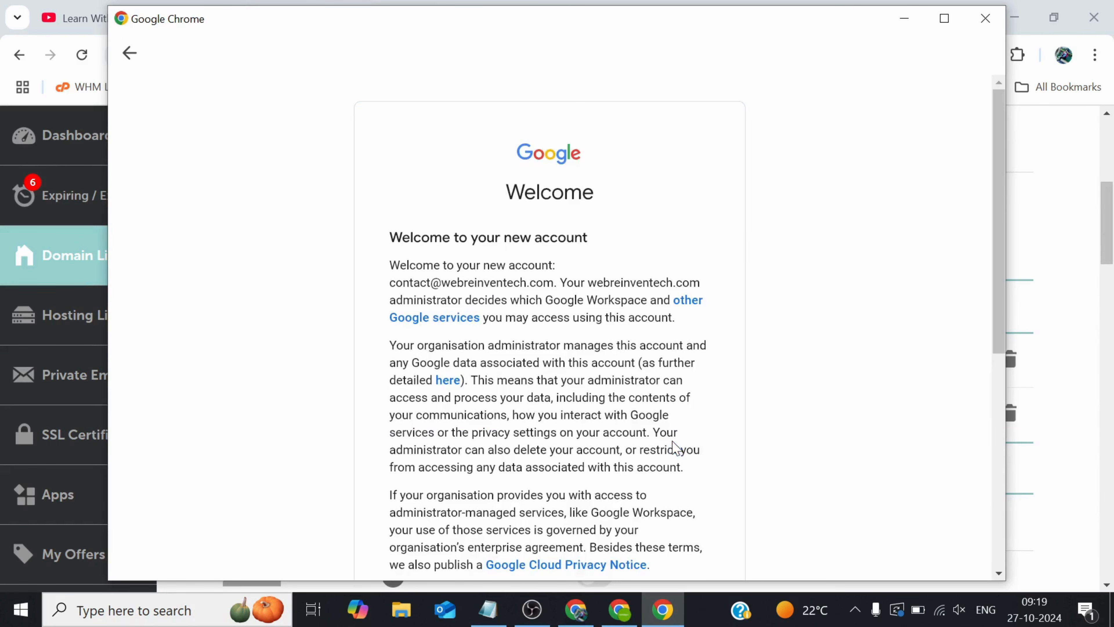
Step: Accept the 'Welcome to your new account' terms with I understand
scroll(675, 448, "down", 6)
scroll(655, 469, "up", 1)
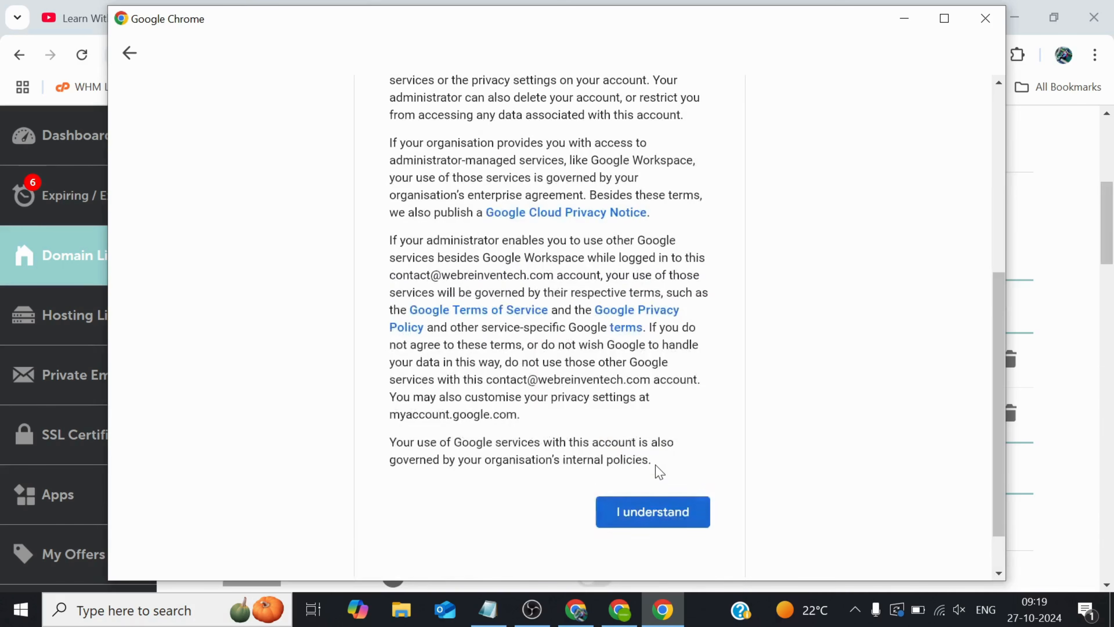
left_click(653, 511)
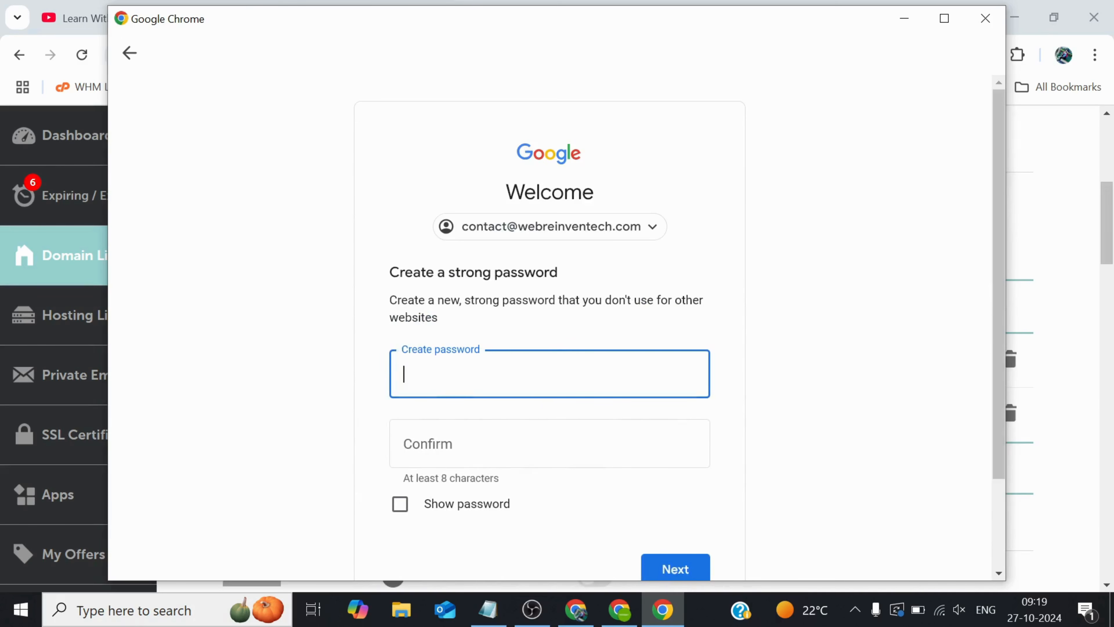
Step: Set and confirm a new permanent password, then turn on sync for the managed webreinventech.com profile
scroll(544, 354, "down", 2)
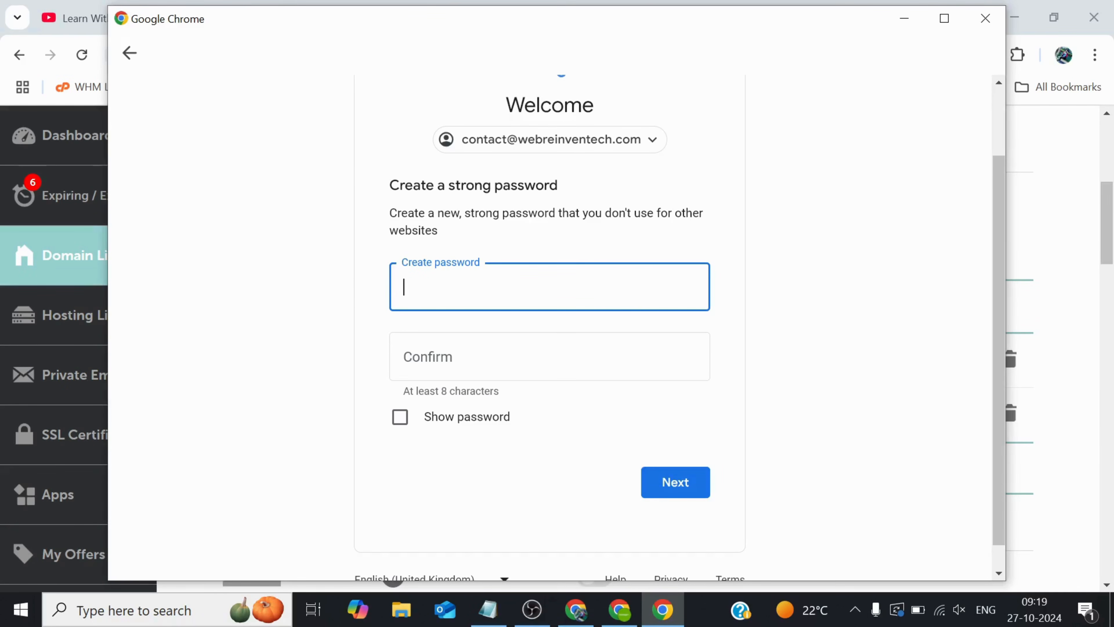
type("••••••••••")
key("Tab")
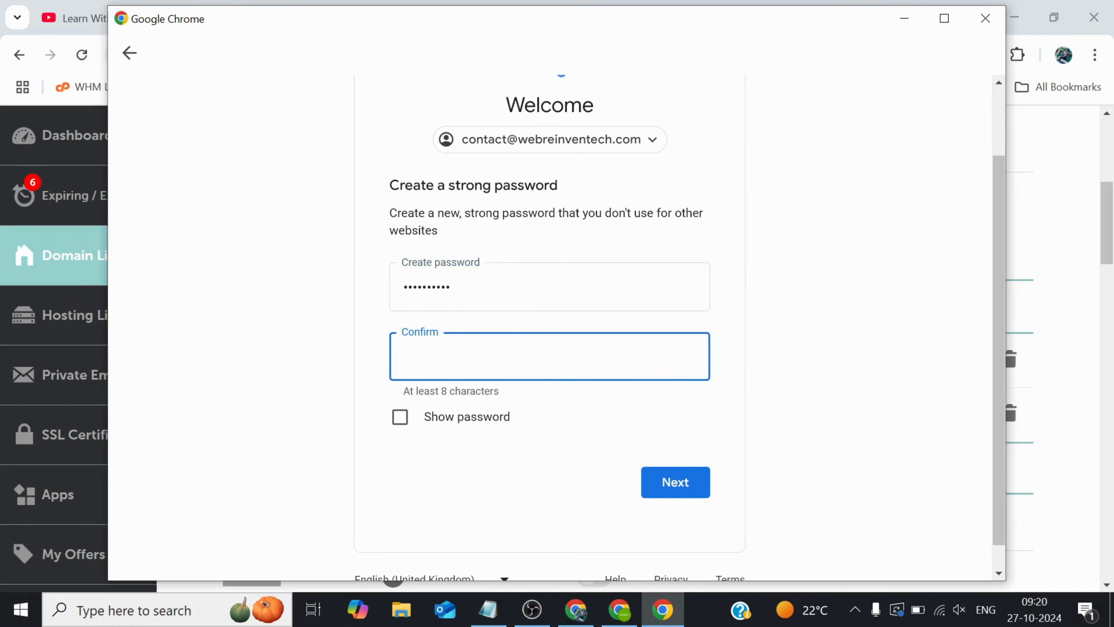
type("••••••••••")
left_click(647, 475)
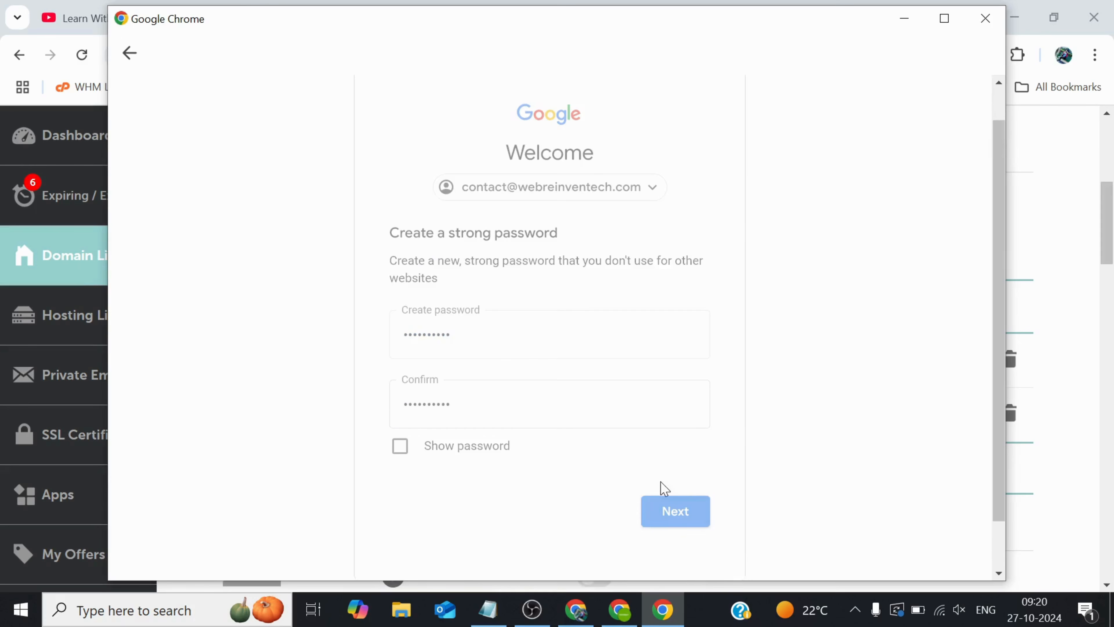
left_click(832, 536)
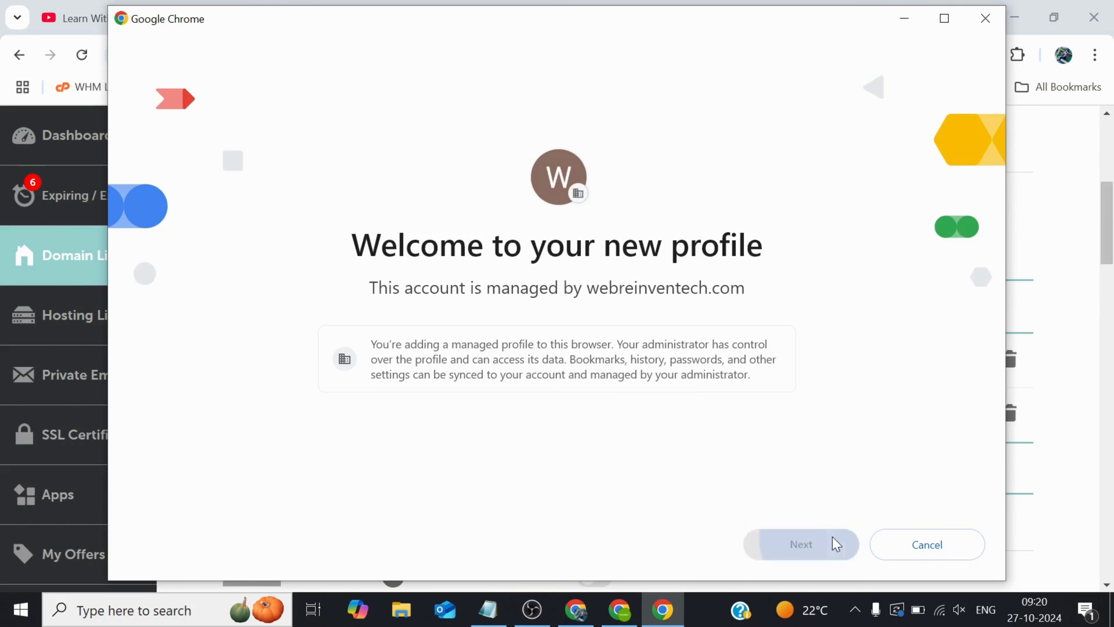
left_click(830, 544)
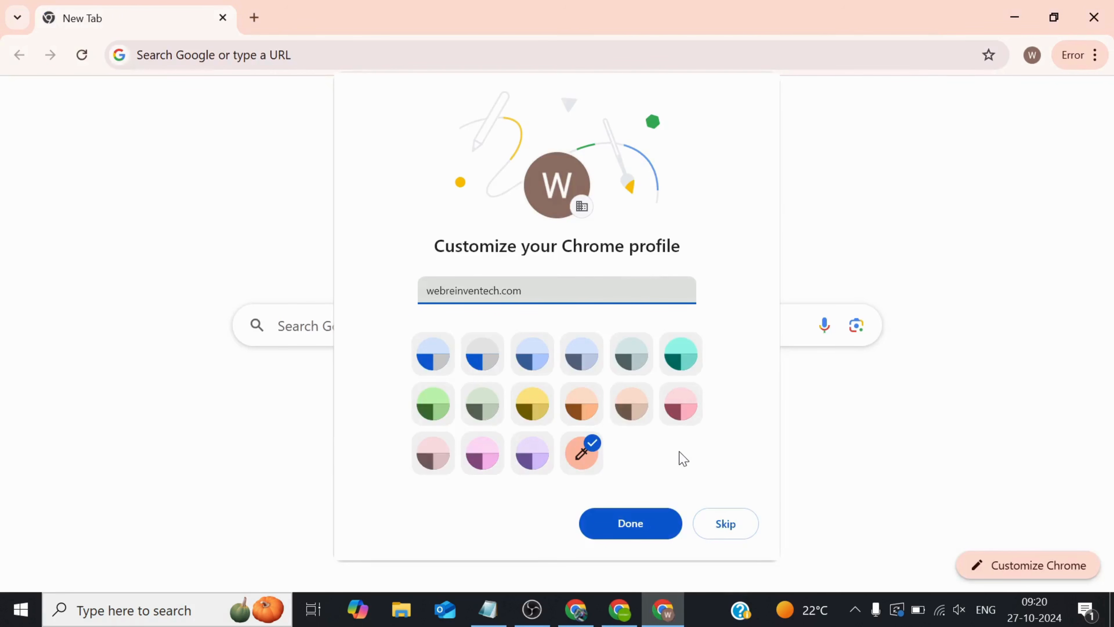
Step: Close the profile customization dialog and load gmail.com in the new profile
left_click(658, 522)
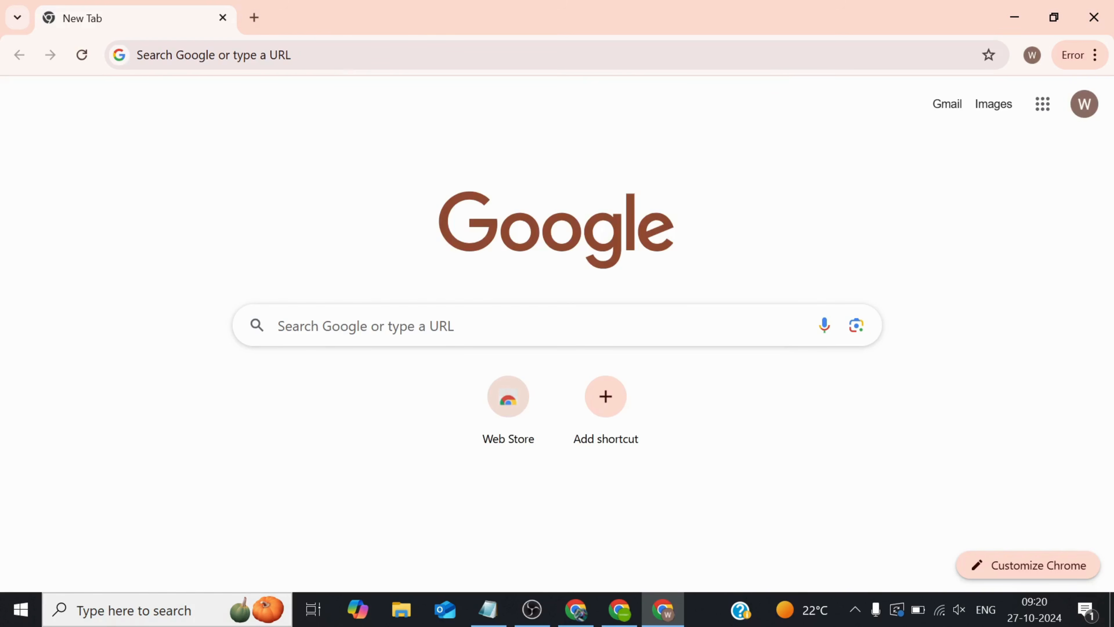
left_click(313, 55)
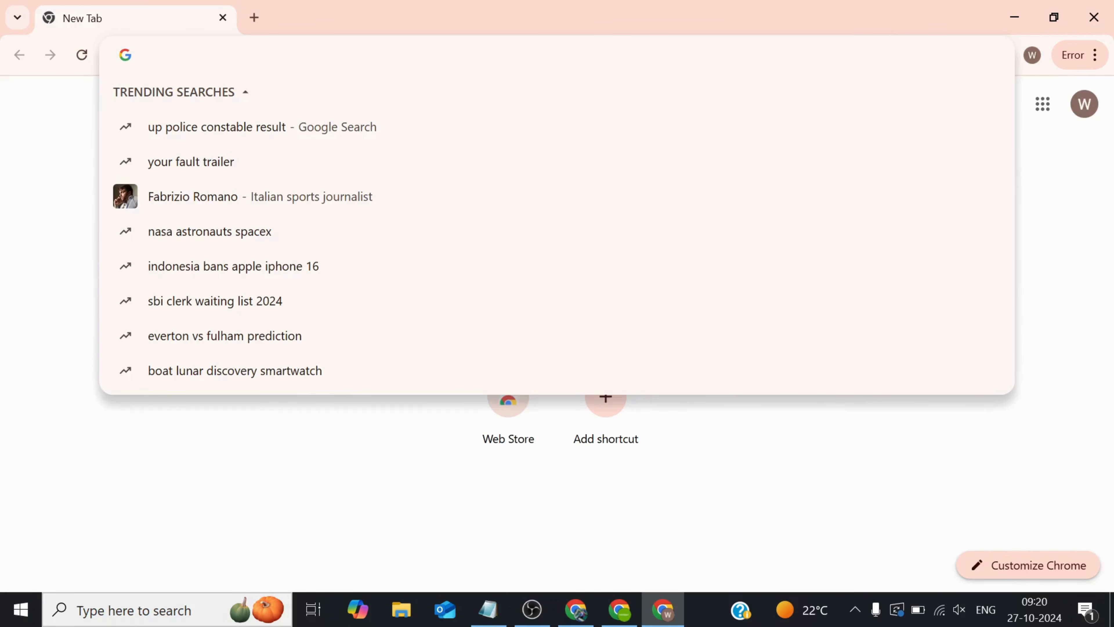
type("gmail.")
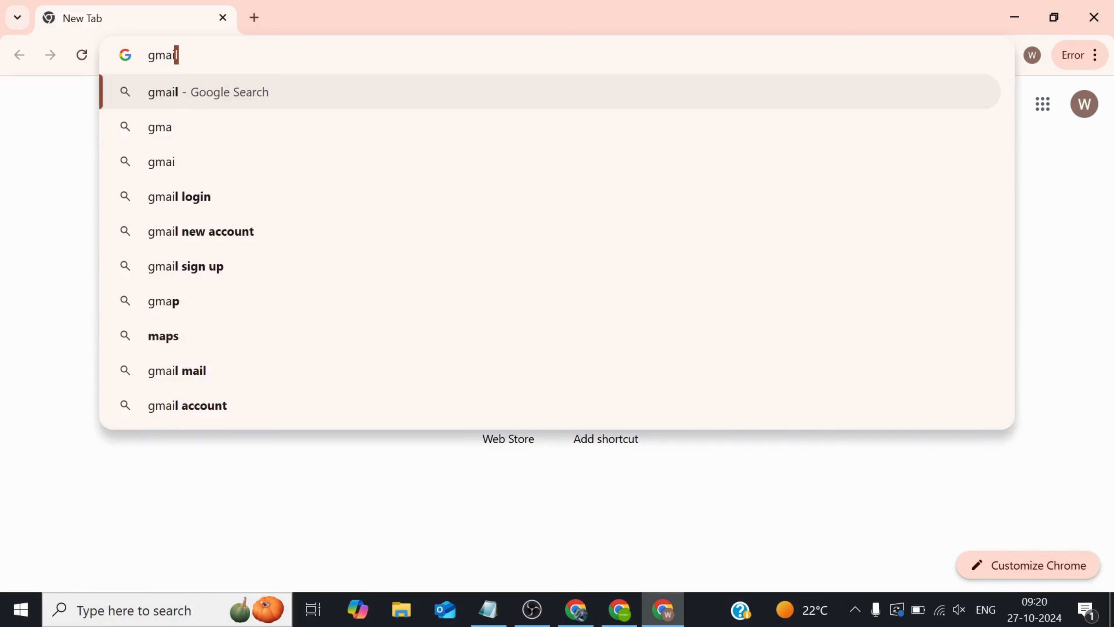
type("com")
key("Return")
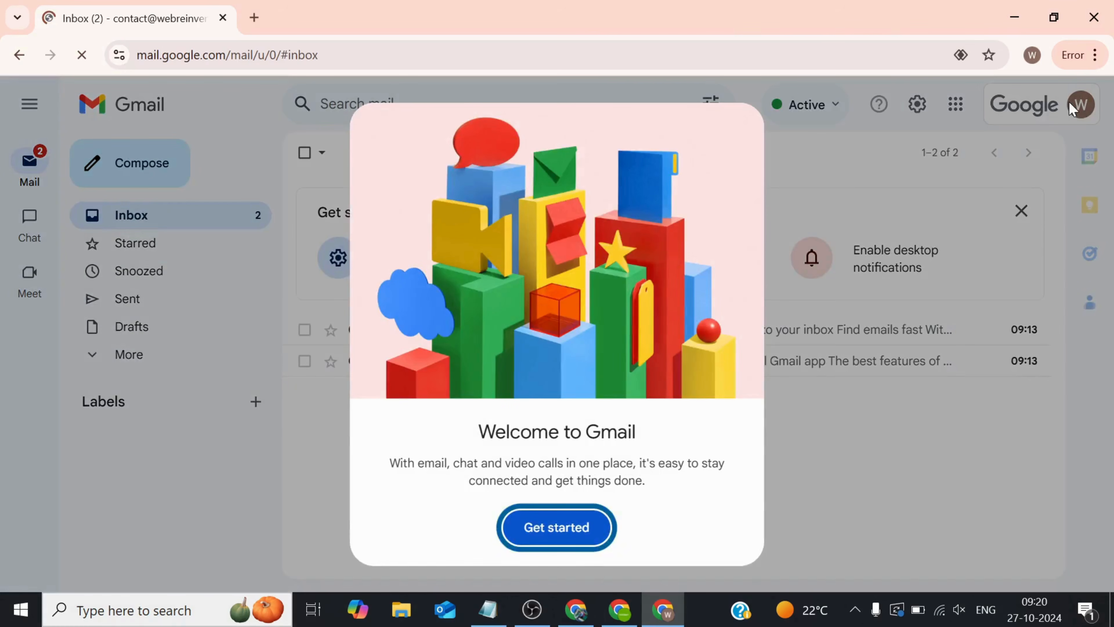
Step: Dismiss Gmail's welcome screen and chat feature tour, then check the signed-in account
left_click(580, 538)
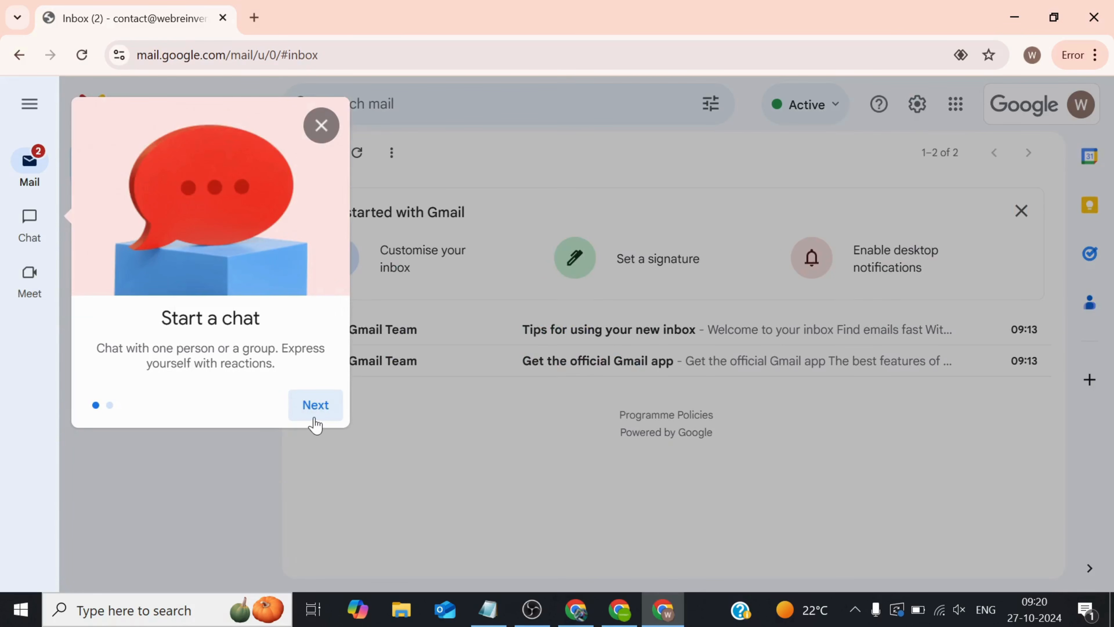
left_click(314, 413)
left_click(314, 413)
left_click(1072, 107)
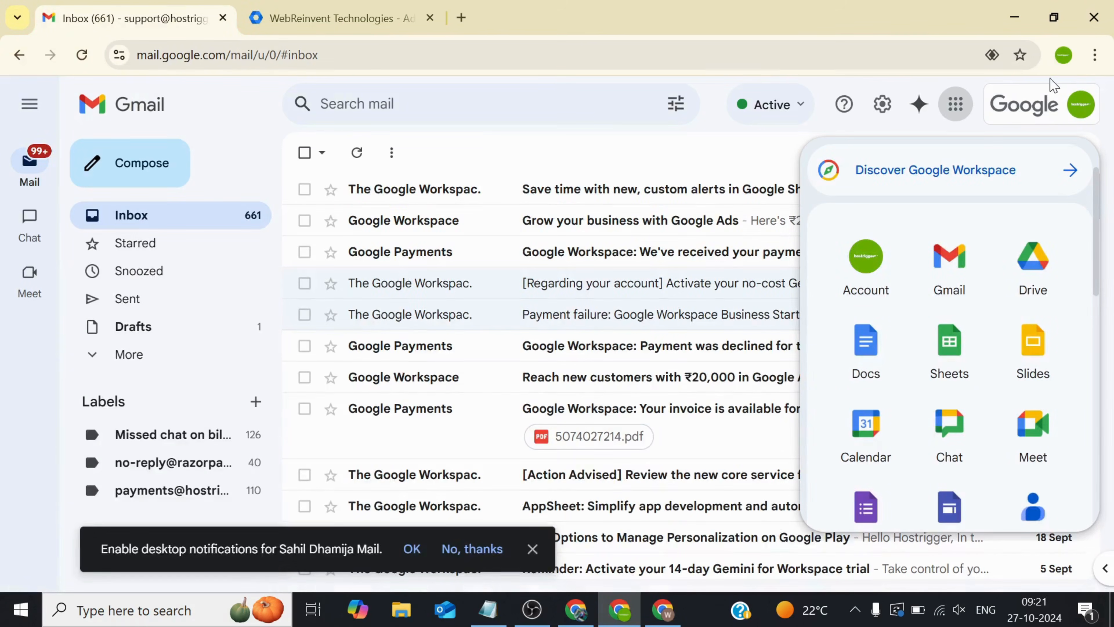
Step: Copy the other support account's email address and return to the new account's inbox
left_click(1076, 109)
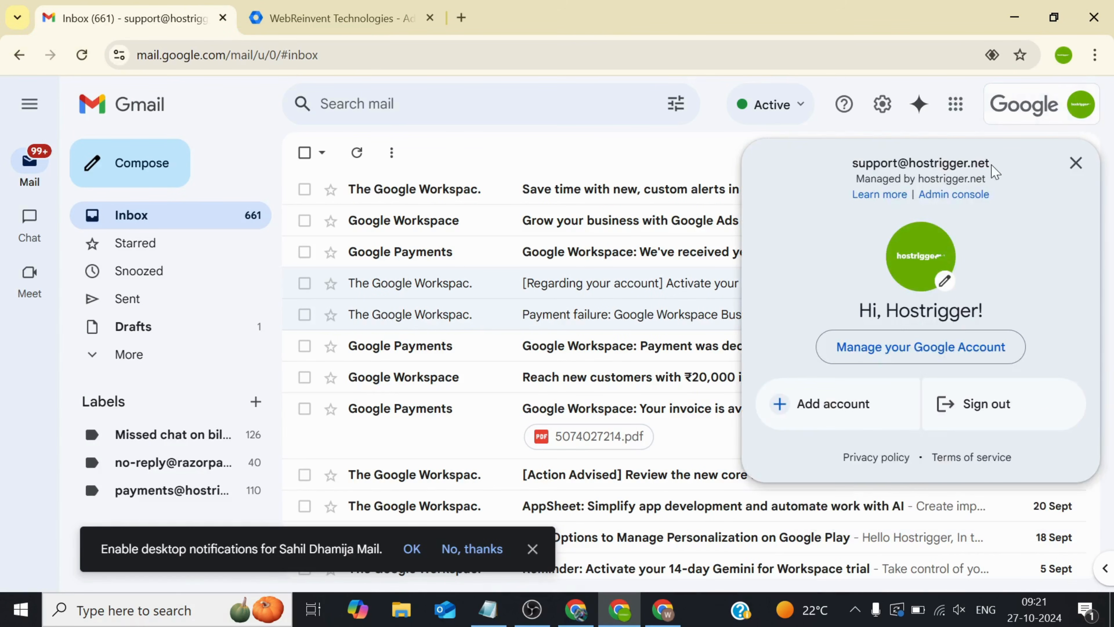
left_click_drag(990, 166, 852, 164)
right_click(852, 164)
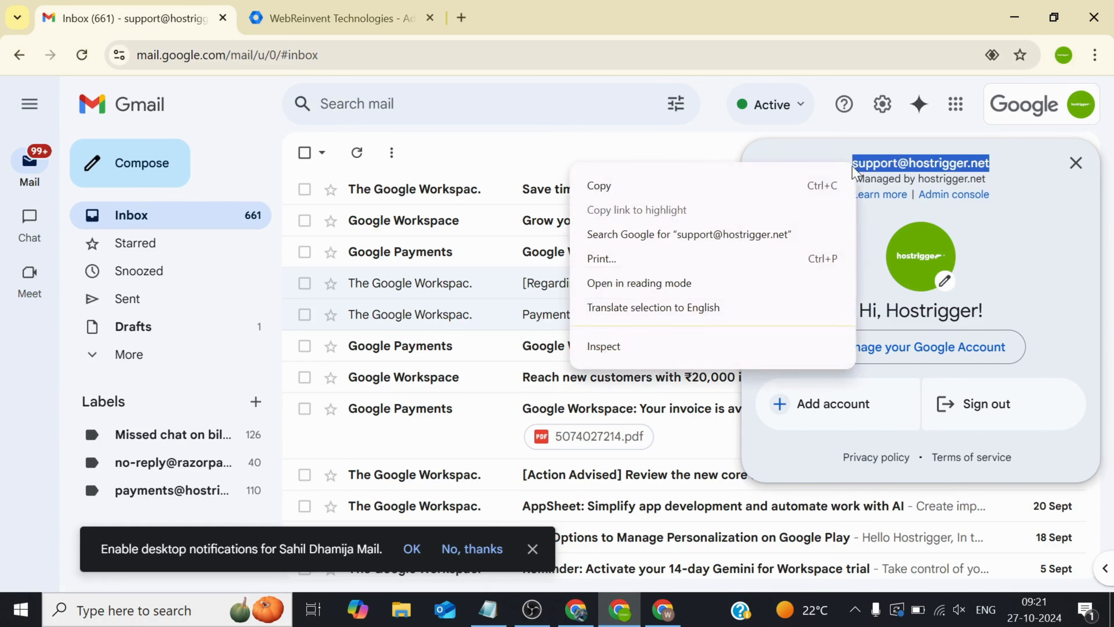
left_click(825, 193)
left_click(663, 608)
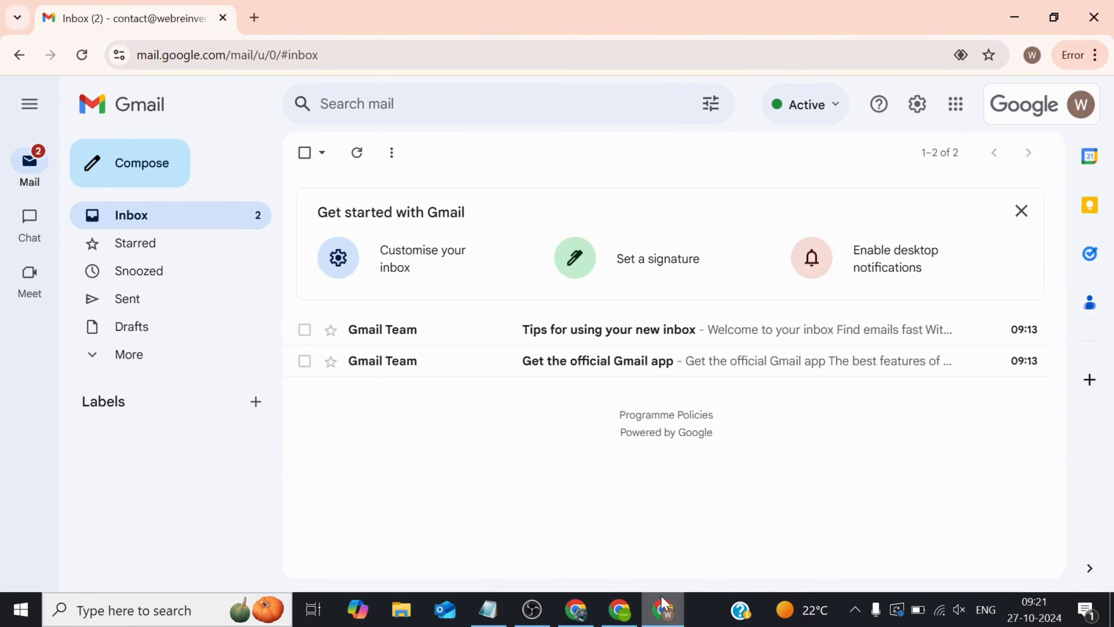
Step: Send an email with subject 'Test' and body 'Hello' to that address, then check Sent
left_click(162, 168)
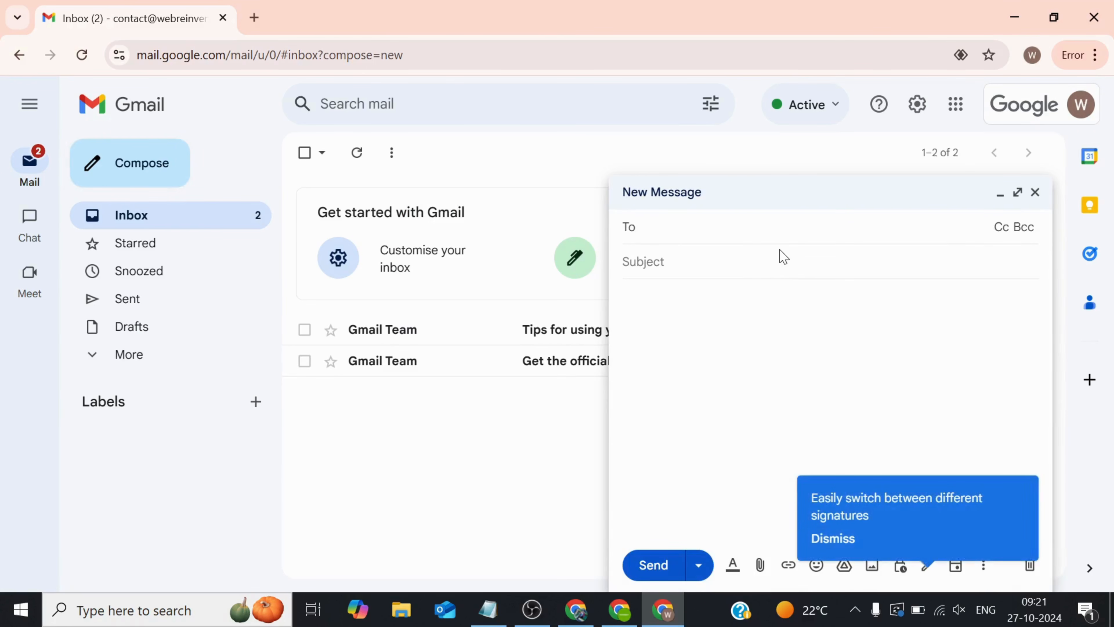
key("ctrl+v")
key("Tab")
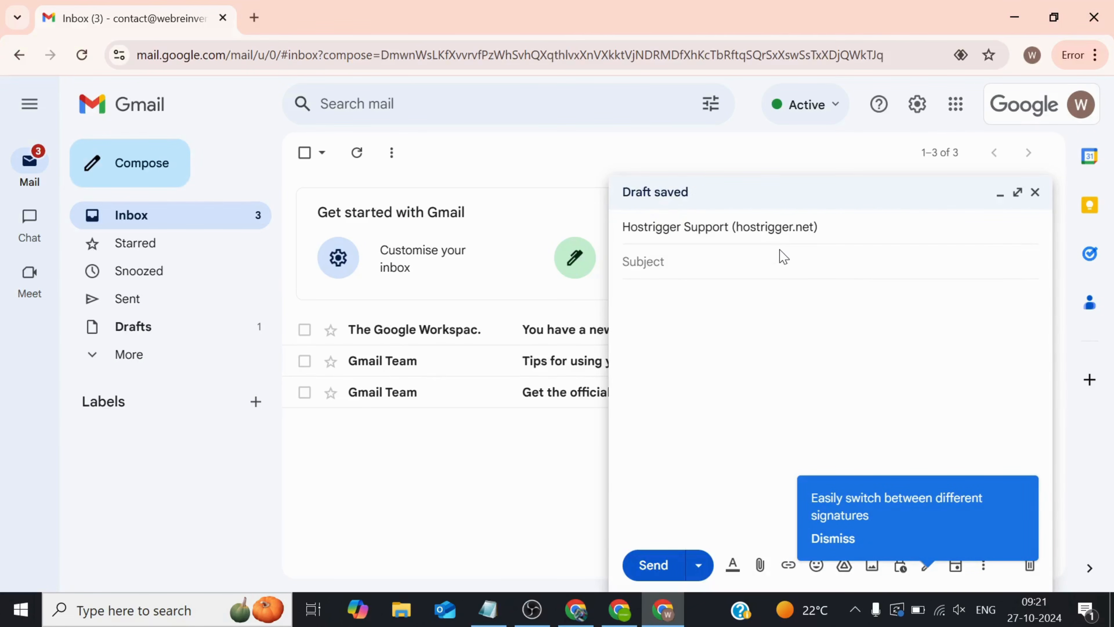
type("Test")
key("Tab")
type("Hello")
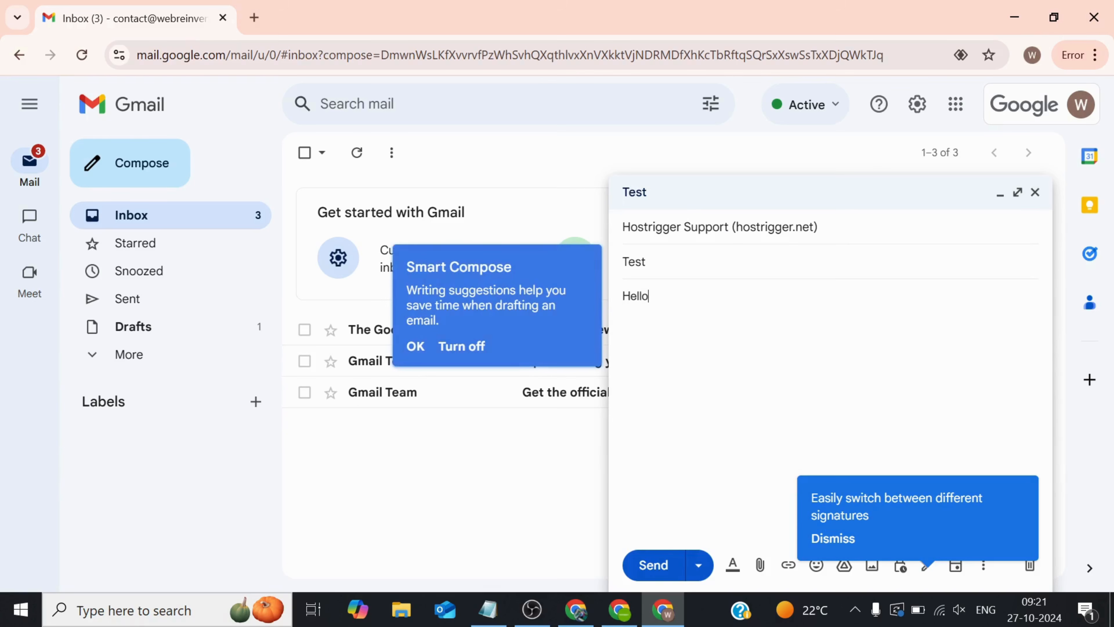
left_click(664, 566)
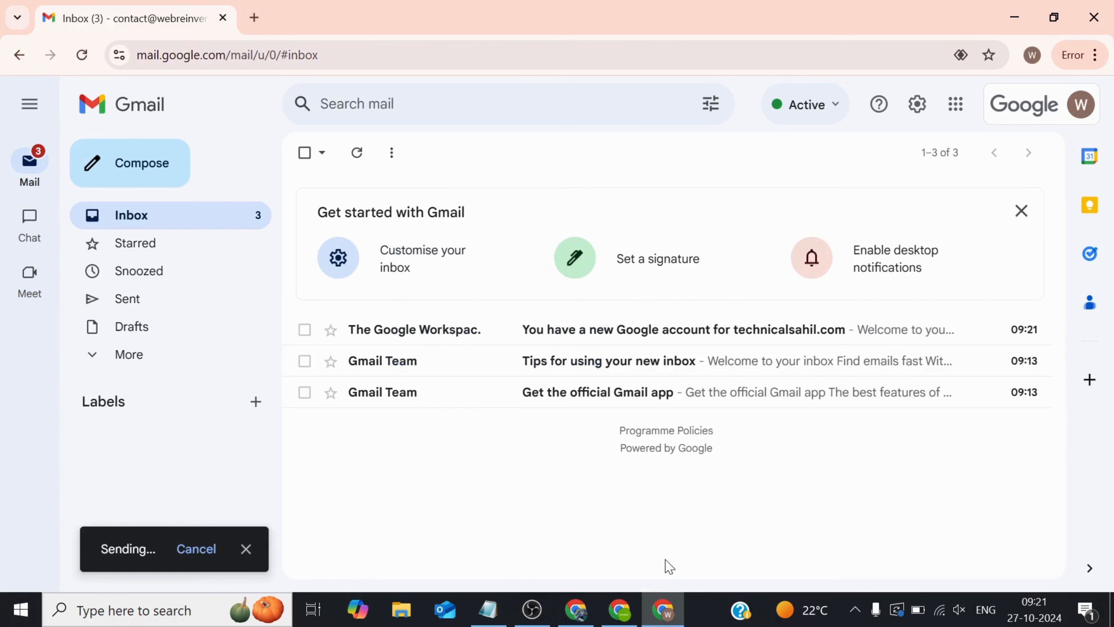
left_click(117, 310)
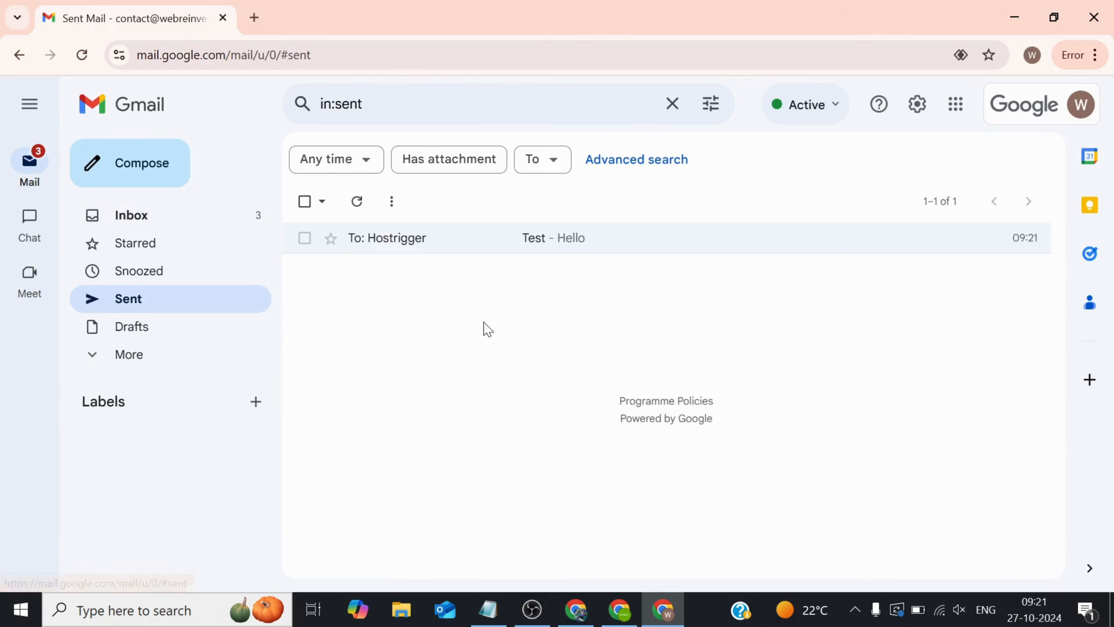
Step: Refresh the receiving account's inbox and open the arrived 'Test' message reading 'Hello'
left_click(614, 620)
left_click(359, 154)
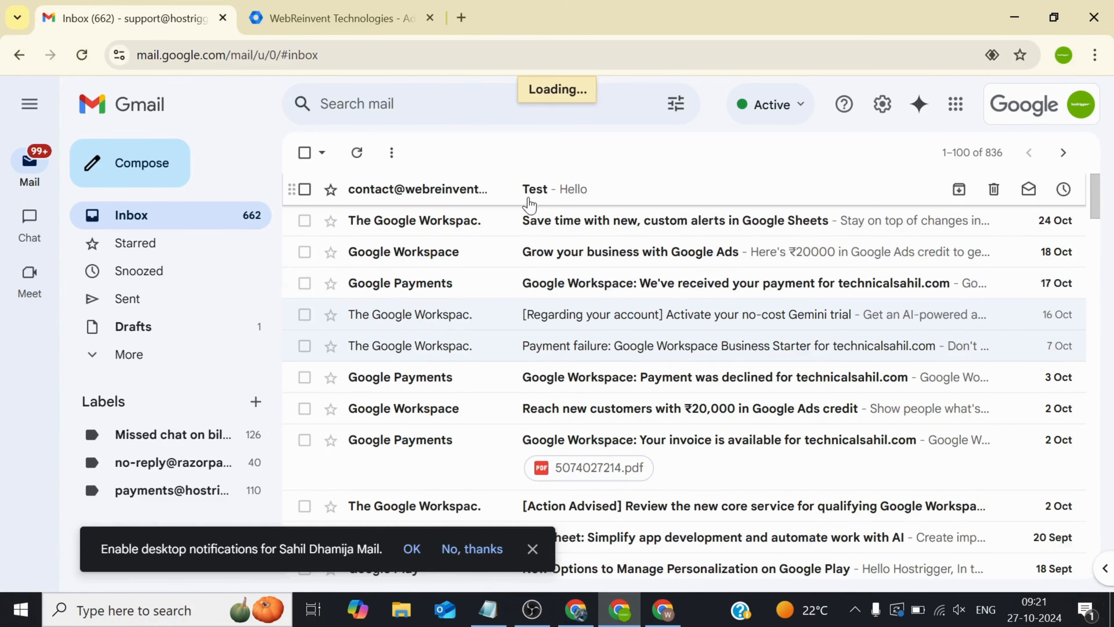
left_click(531, 193)
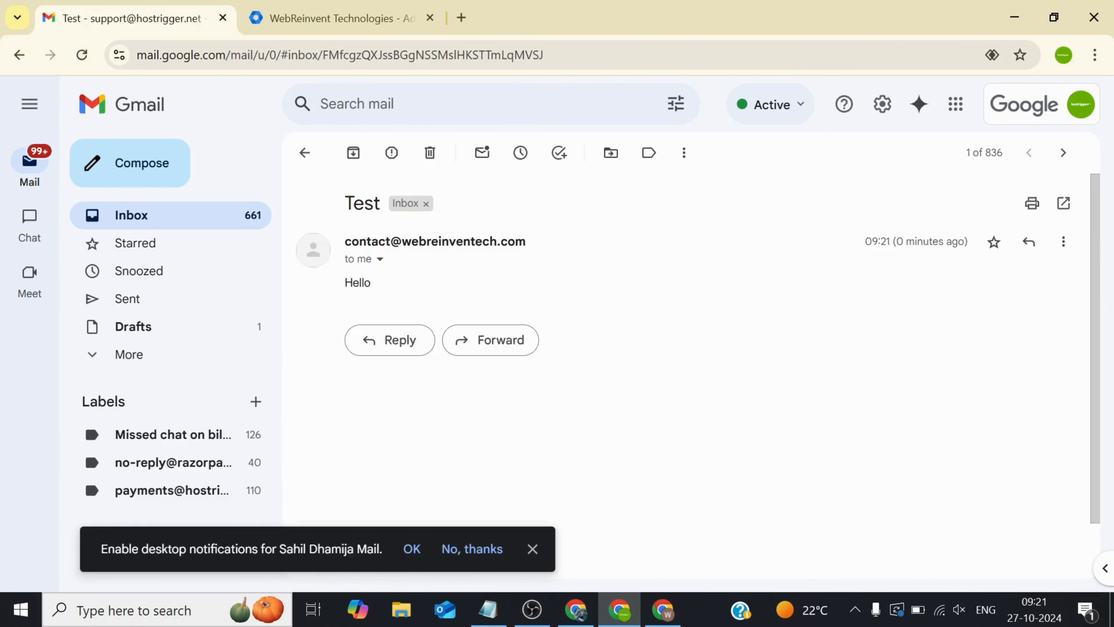